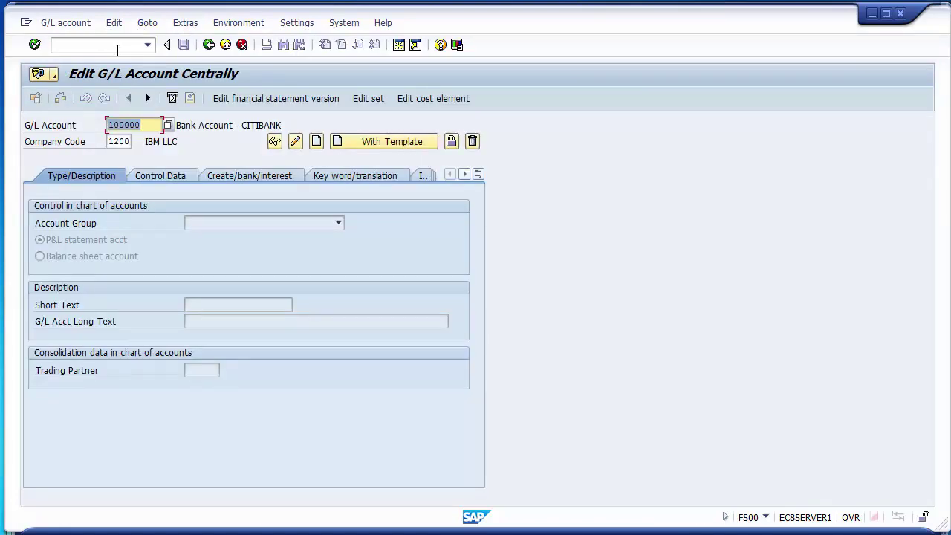
Look up the G/L accounts in chart of accounts 1000, review numbers 100000 to 100007 and pick 100007
{"action": "key", "text": "Delete"}
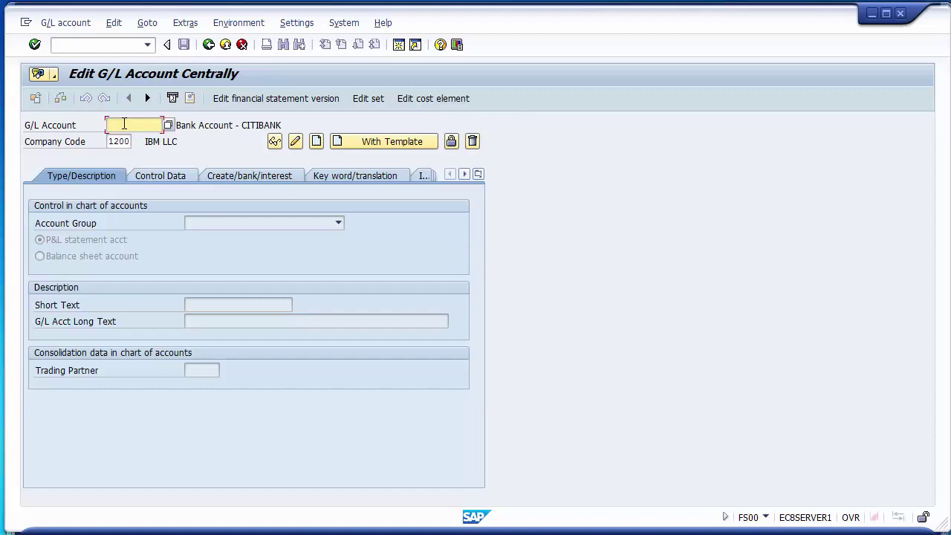
{"action": "left_click", "coordinate": [168, 126]}
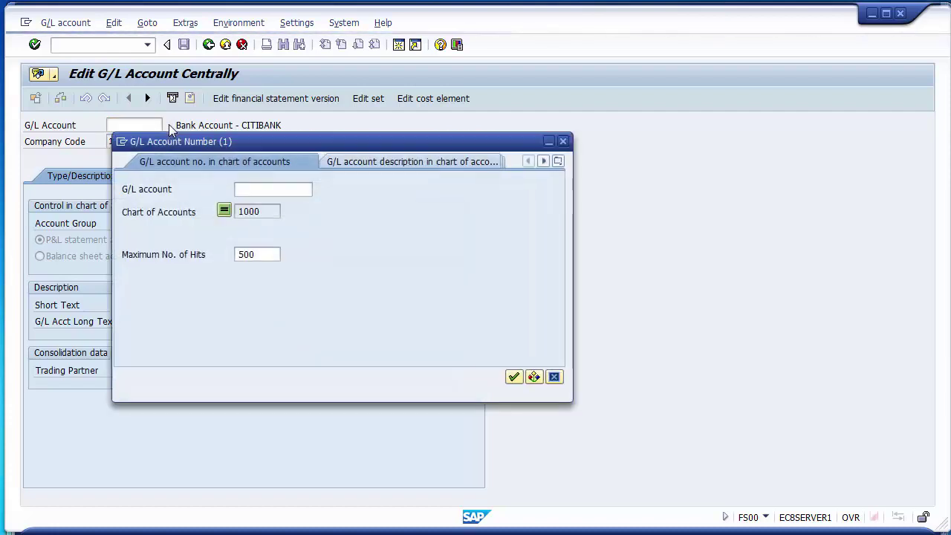
{"action": "left_click", "coordinate": [514, 377]}
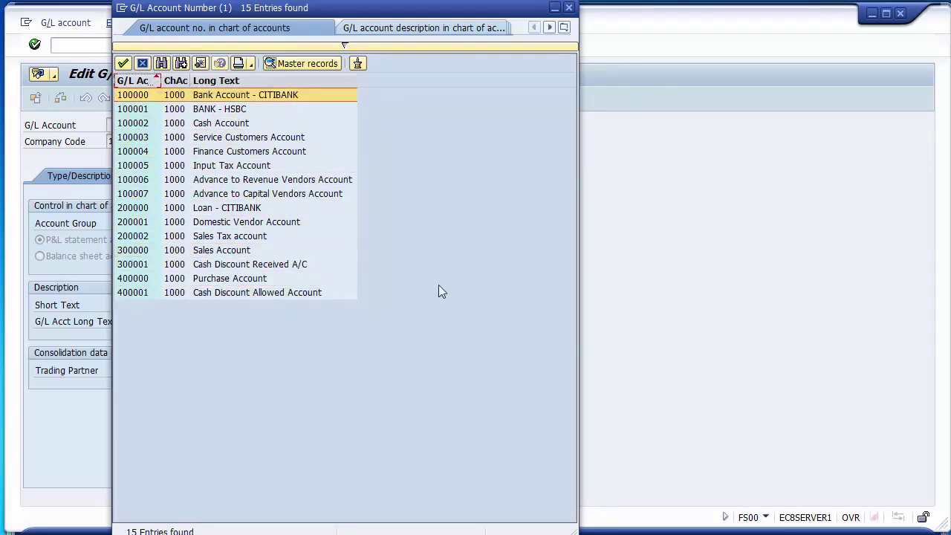
{"action": "left_click", "coordinate": [145, 95]}
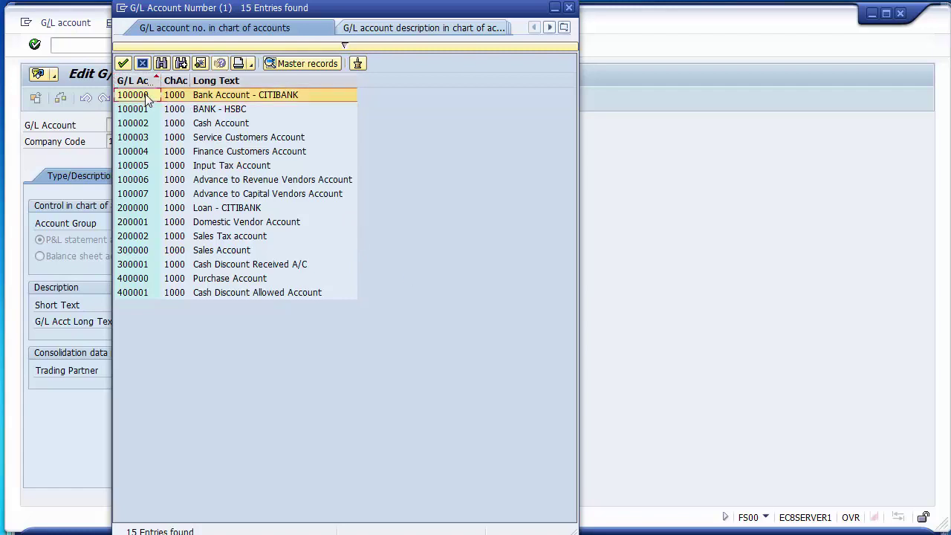
{"action": "left_click", "coordinate": [135, 195]}
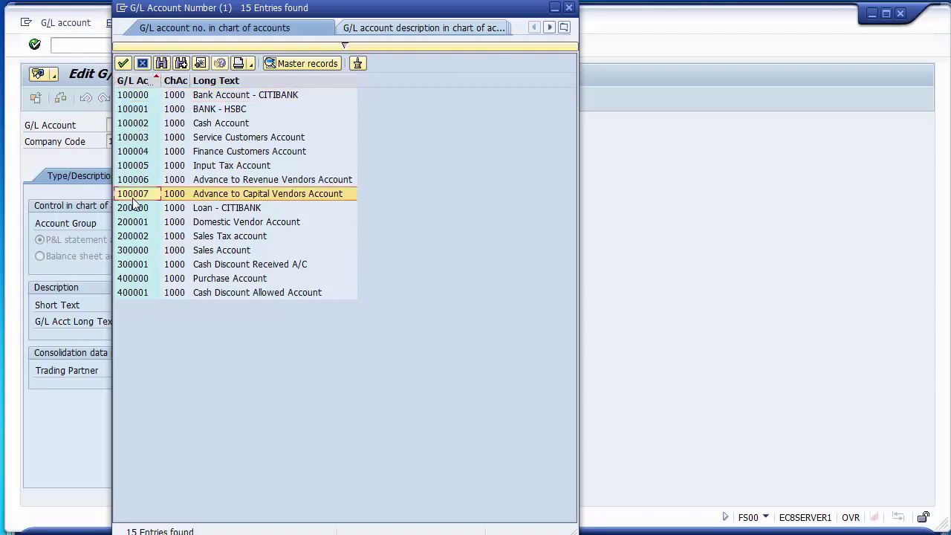
{"action": "left_click", "coordinate": [134, 98]}
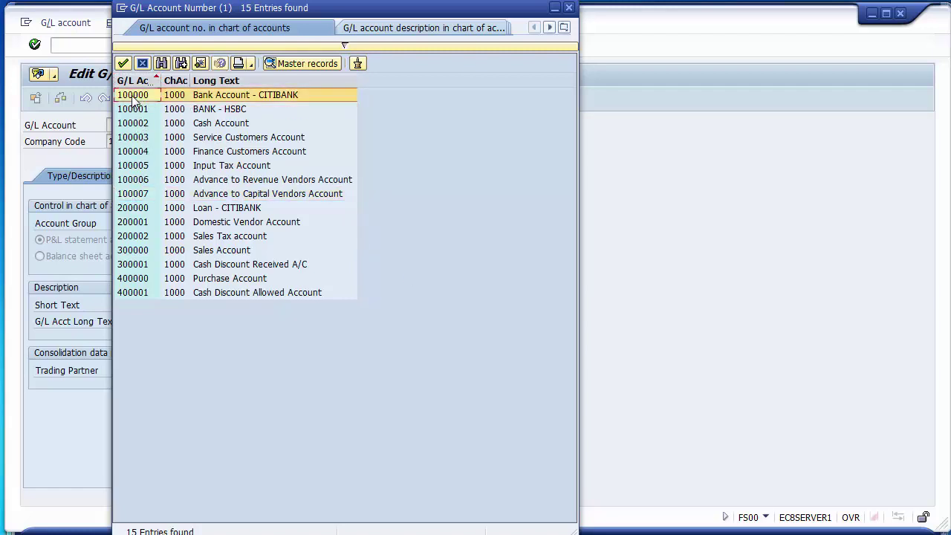
{"action": "left_click", "coordinate": [137, 194]}
{"action": "left_click_drag", "start_coordinate": [140, 97], "coordinate": [154, 195]}
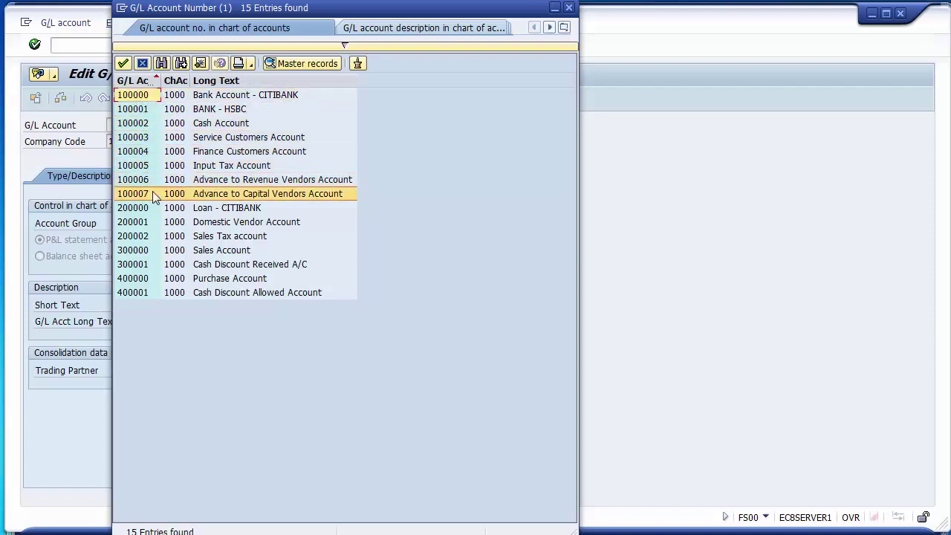
{"action": "left_click", "coordinate": [147, 96]}
{"action": "left_click_drag", "start_coordinate": [148, 113], "coordinate": [155, 199]}
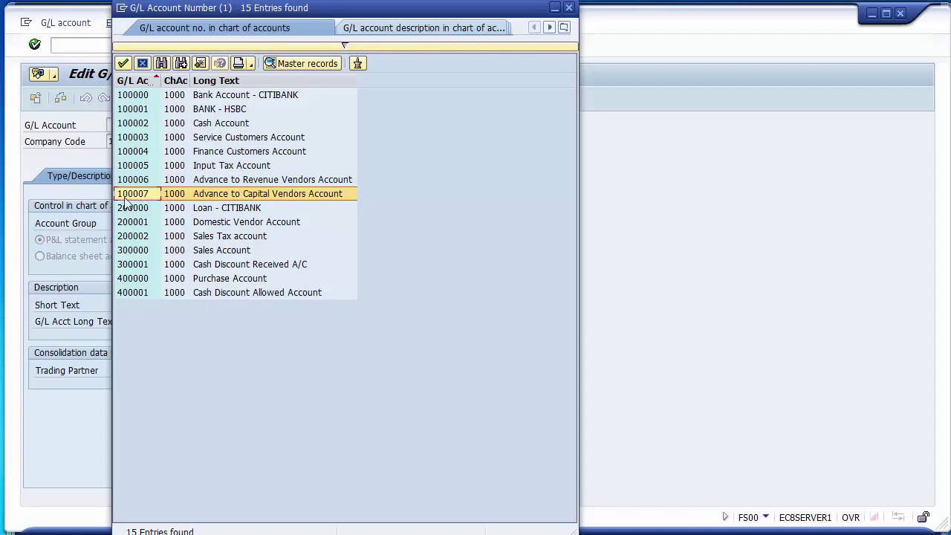
{"action": "left_click", "coordinate": [132, 193]}
{"action": "double_click", "coordinate": [131, 125]}
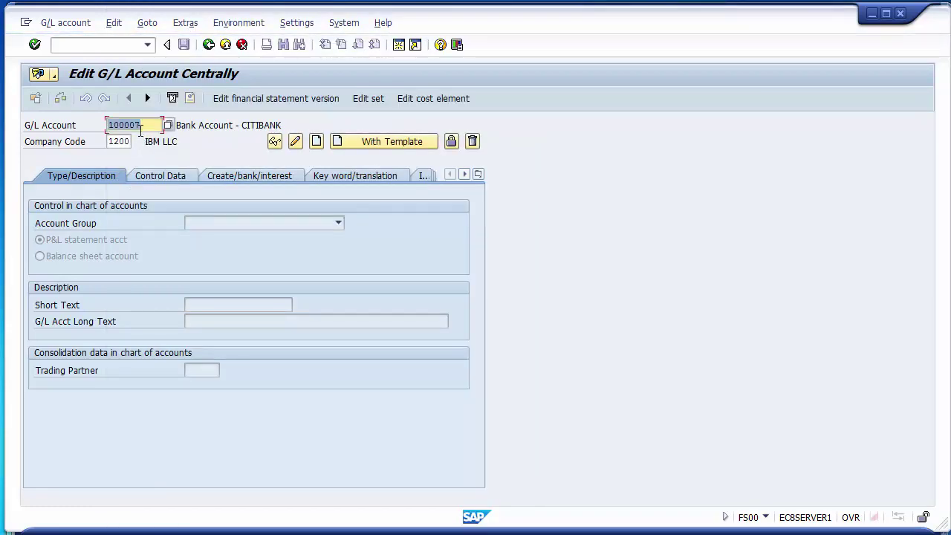
Enter G/L account 100010 for company code 1200 and start creating it without a template
{"action": "left_click", "coordinate": [130, 126]}
{"action": "type", "text": "10"}
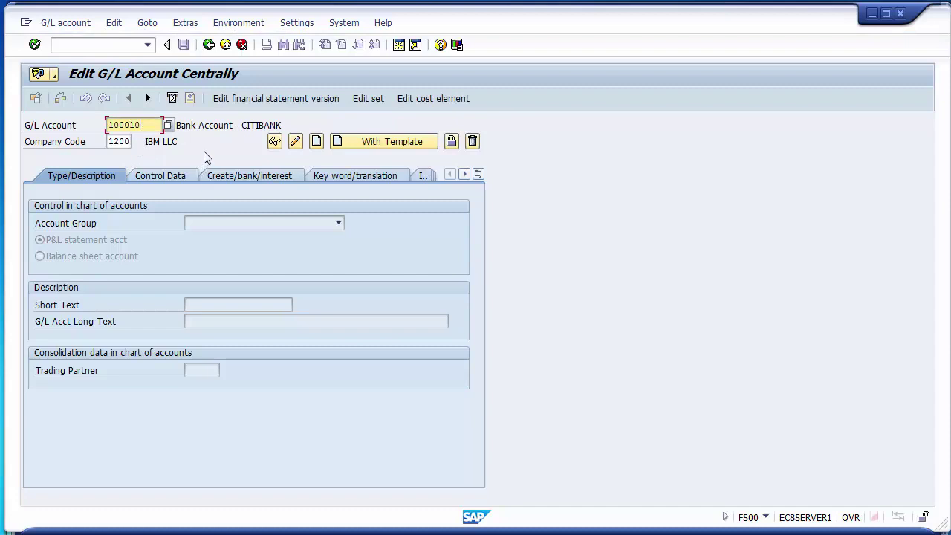
{"action": "key", "text": "Return"}
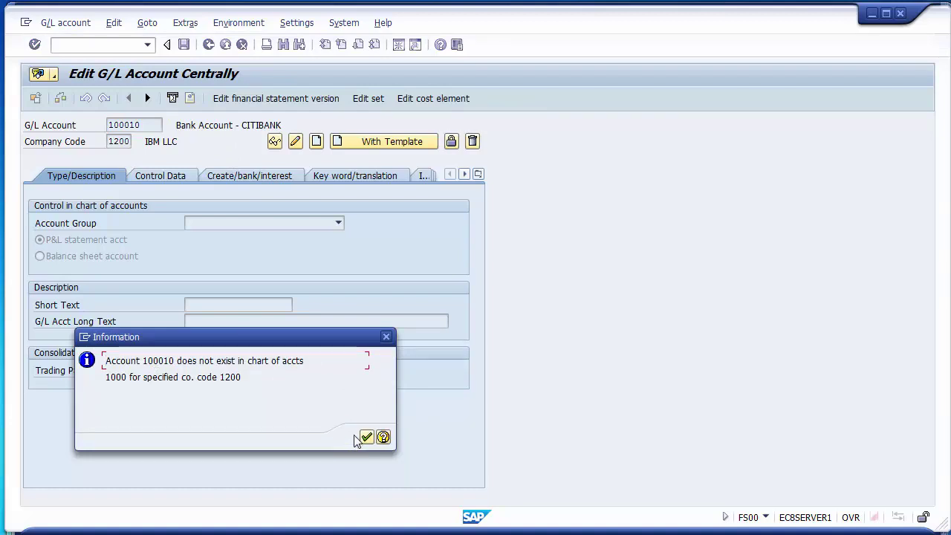
{"action": "left_click", "coordinate": [366, 437]}
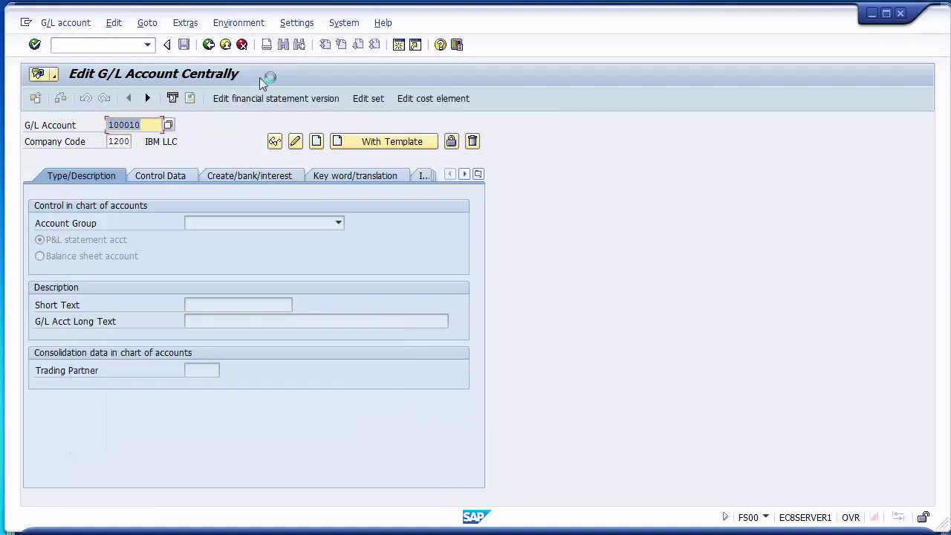
{"action": "left_click", "coordinate": [317, 141]}
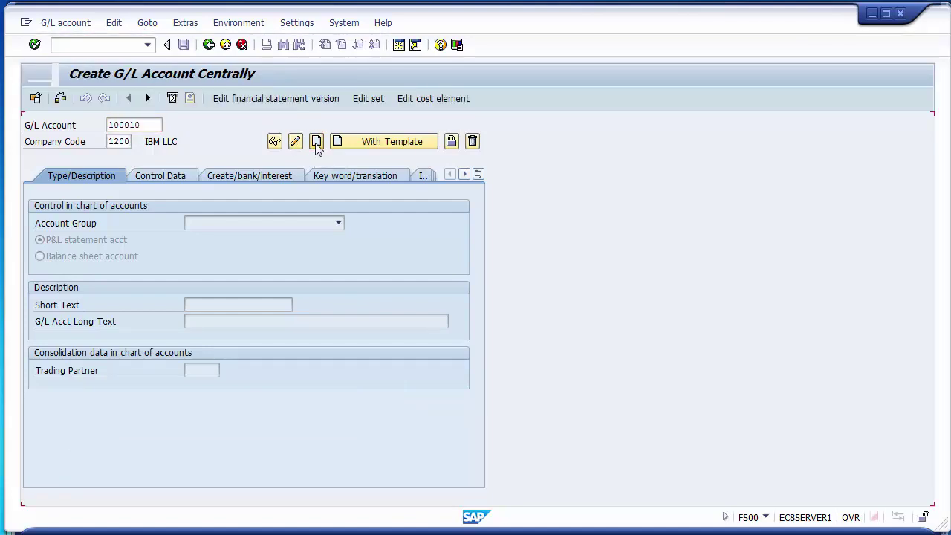
Assign the new G/L account to the Assets account group and classify it as a balance sheet account
{"action": "left_click", "coordinate": [214, 222]}
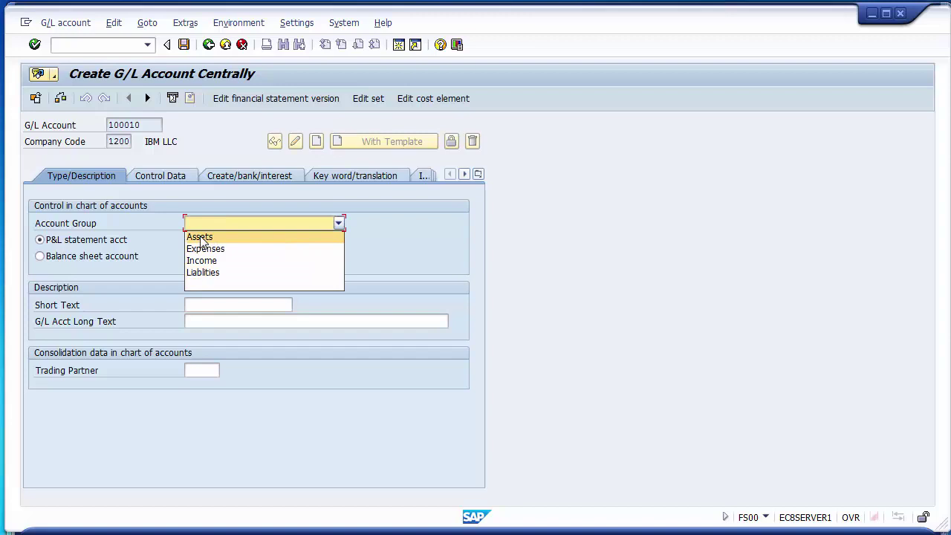
{"action": "left_click", "coordinate": [201, 237]}
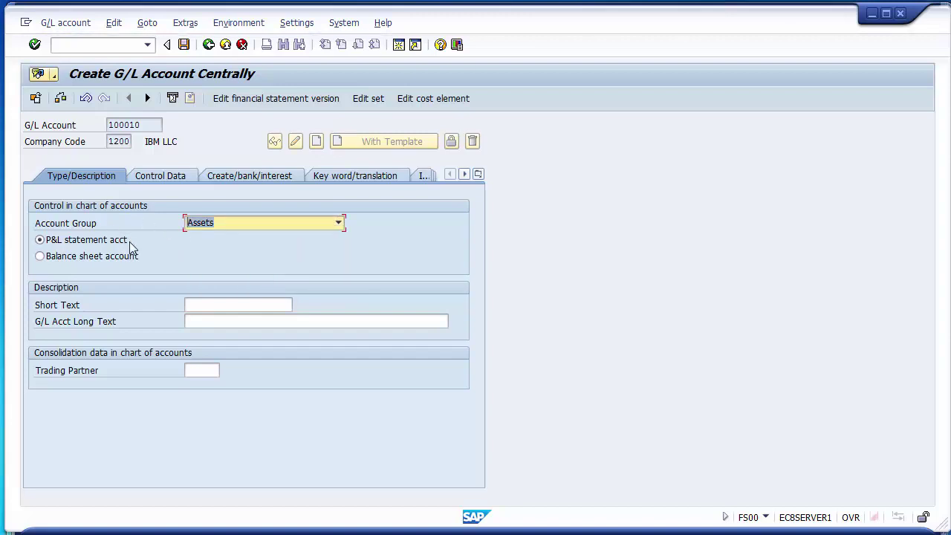
{"action": "left_click", "coordinate": [42, 258]}
Describe the account with the short text CITIBANK and the long text CITIBANK ACCOUNT
{"action": "left_click", "coordinate": [196, 306]}
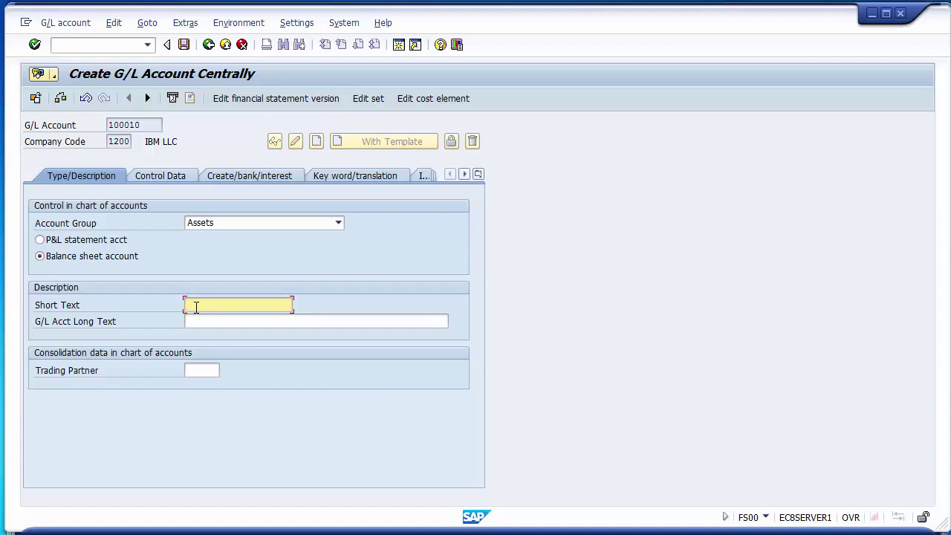
{"action": "type", "text": "C"}
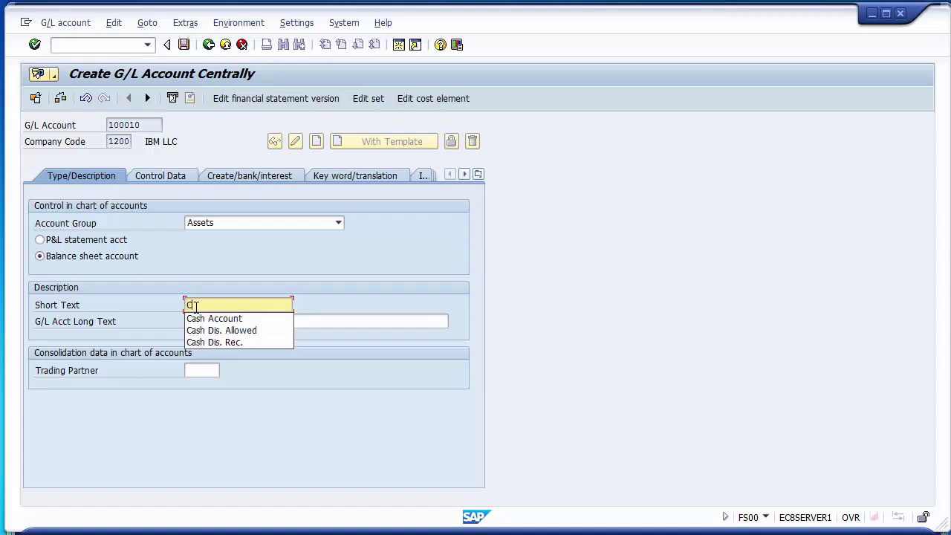
{"action": "type", "text": "ITIBANK"}
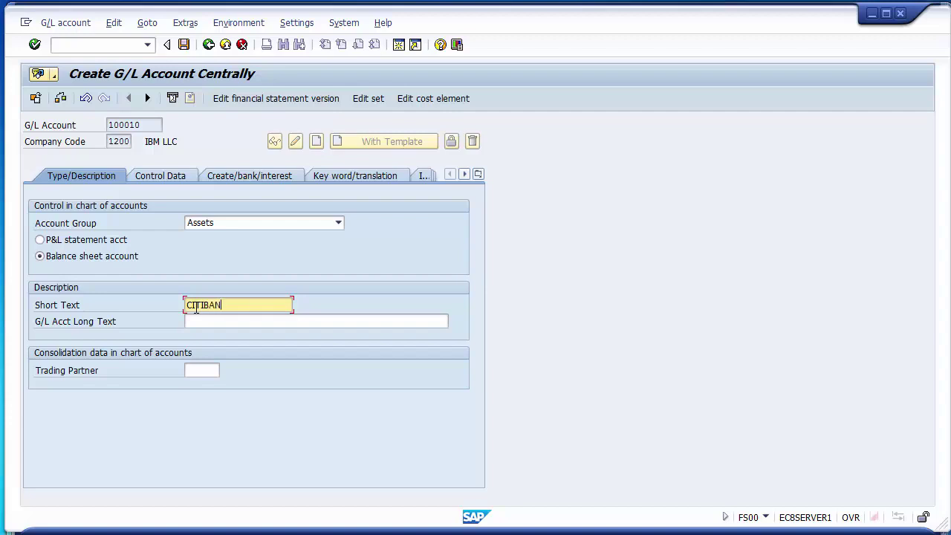
{"action": "left_click", "coordinate": [202, 327]}
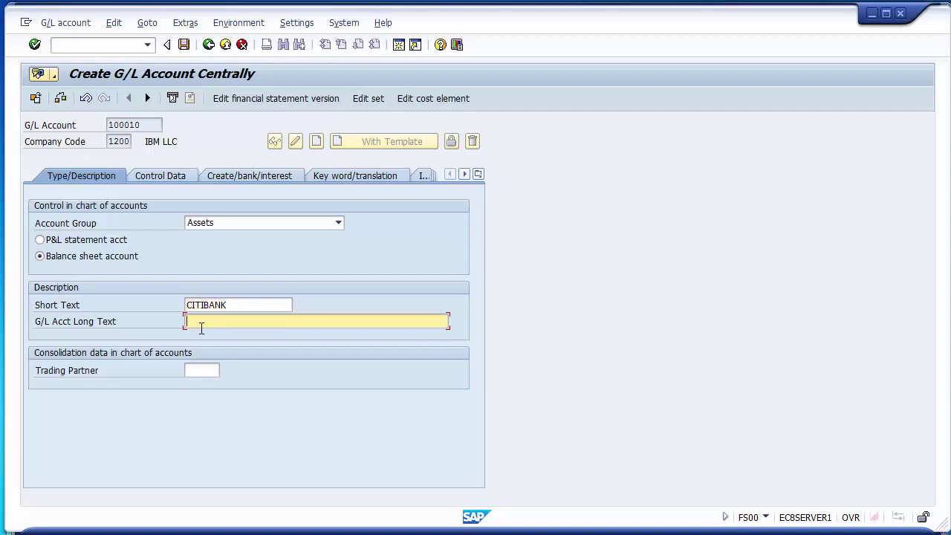
{"action": "type", "text": "CITIBANK ACCOUNT"}
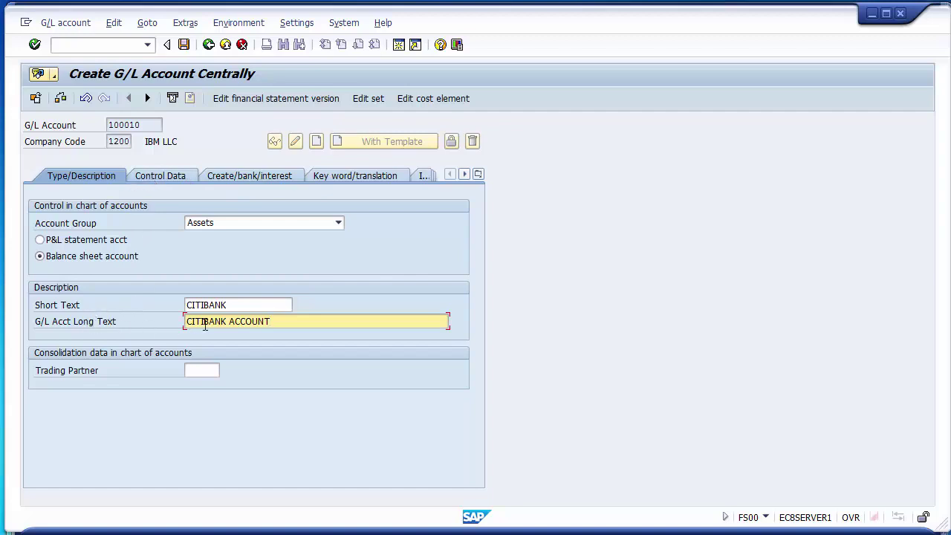
Enable line item display for the account and set its field status group to G005, Bank accounts (obligatory value date)
{"action": "left_click", "coordinate": [162, 176]}
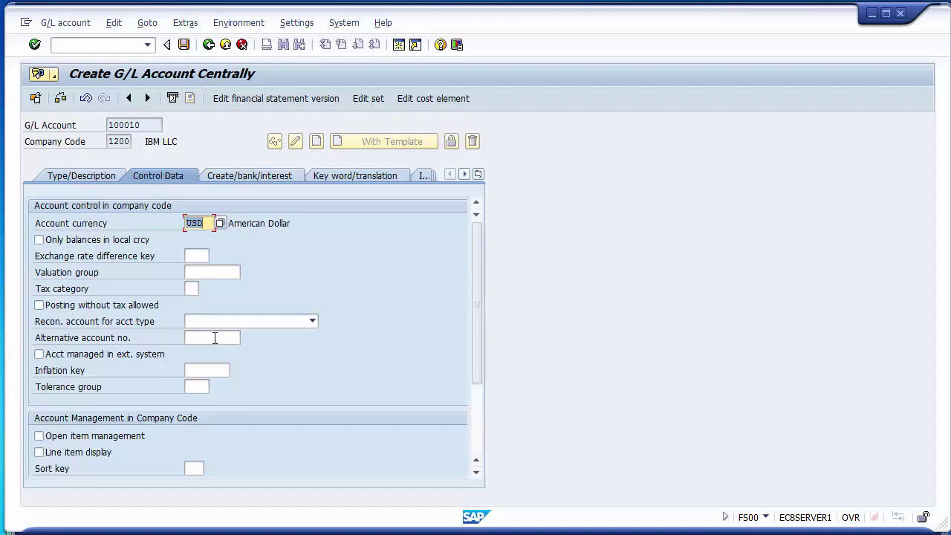
{"action": "left_click", "coordinate": [55, 455]}
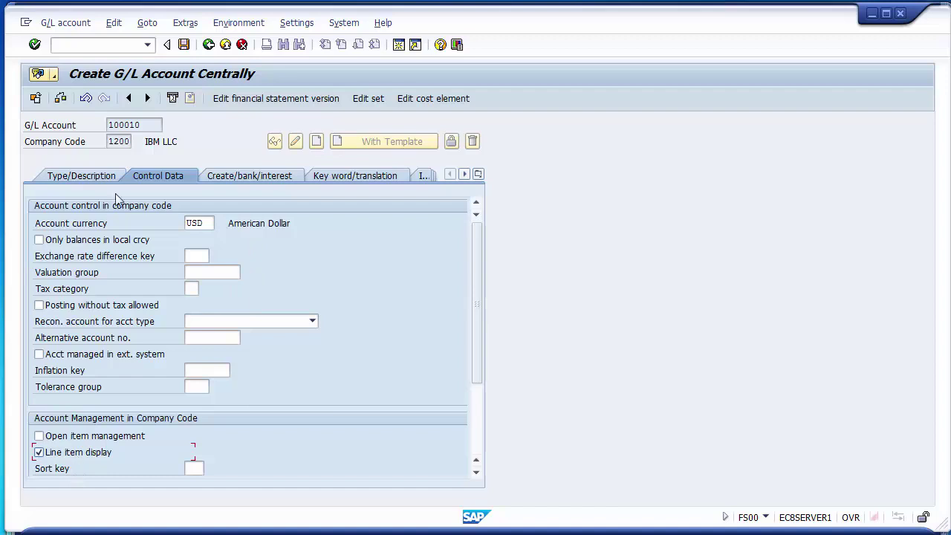
{"action": "left_click", "coordinate": [252, 178]}
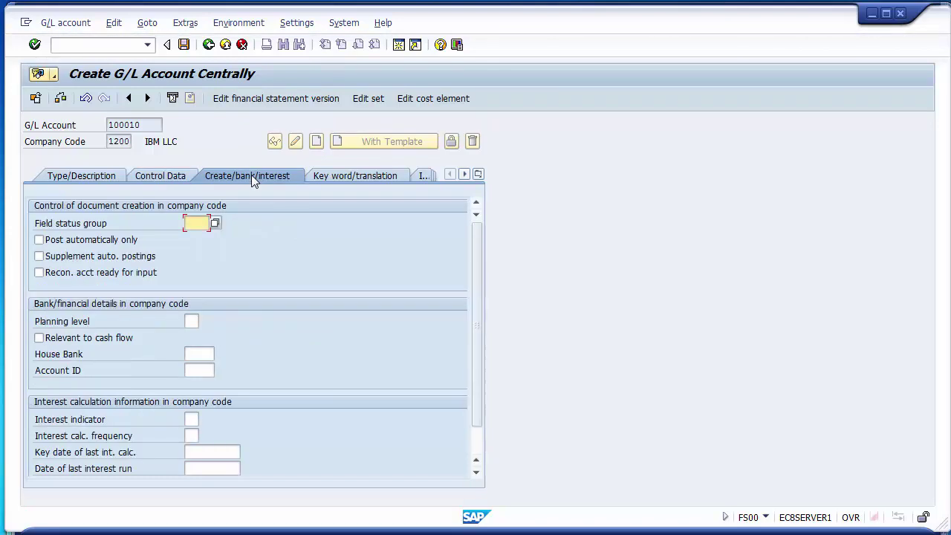
{"action": "left_click", "coordinate": [213, 223]}
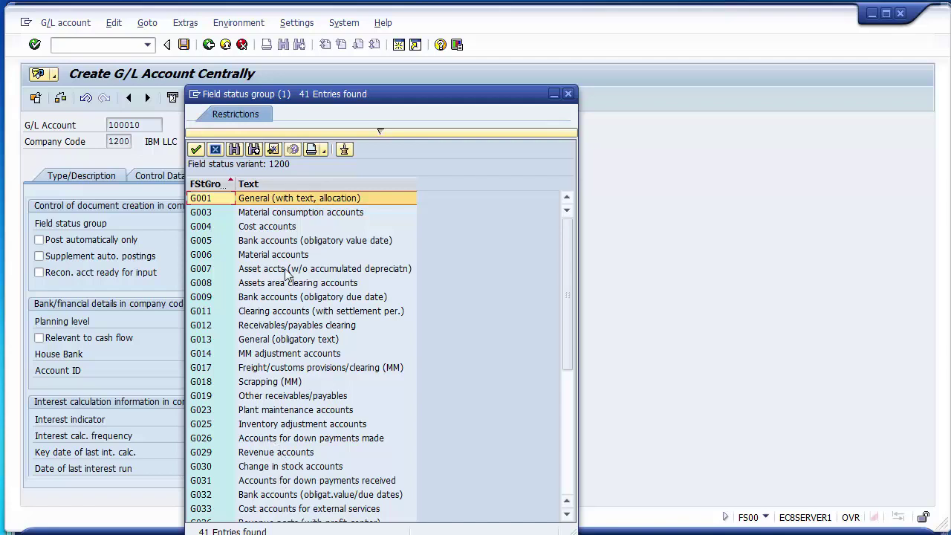
{"action": "left_click", "coordinate": [208, 243]}
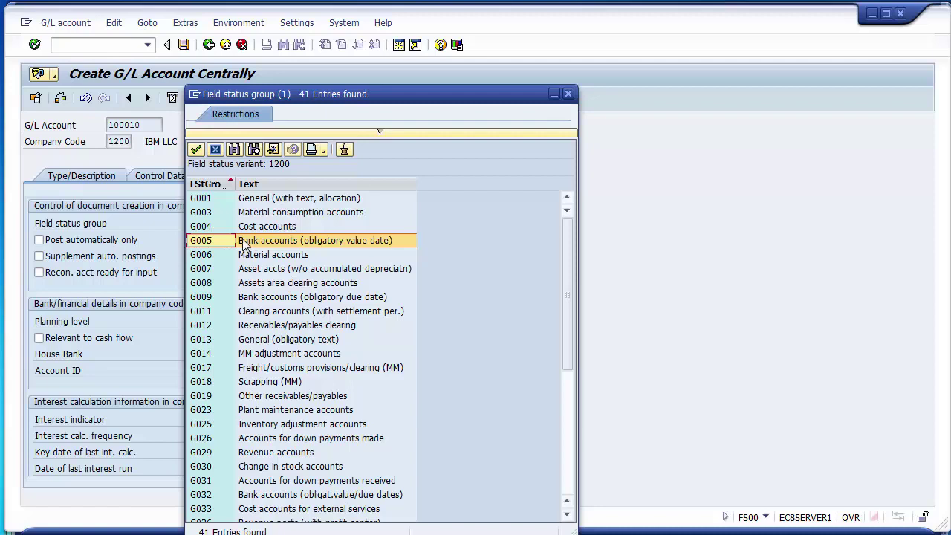
{"action": "left_click", "coordinate": [240, 240]}
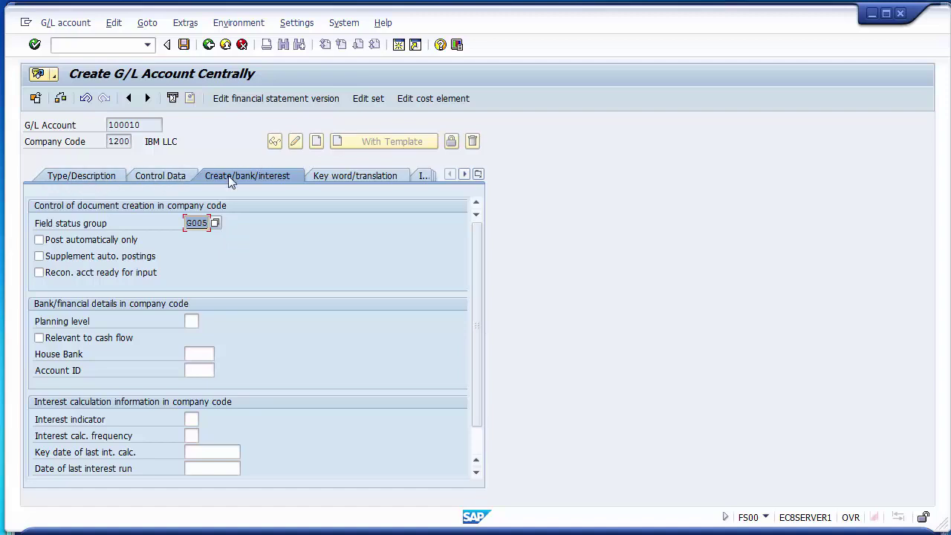
Save the new G/L account, accepting the warnings
{"action": "left_click", "coordinate": [184, 46]}
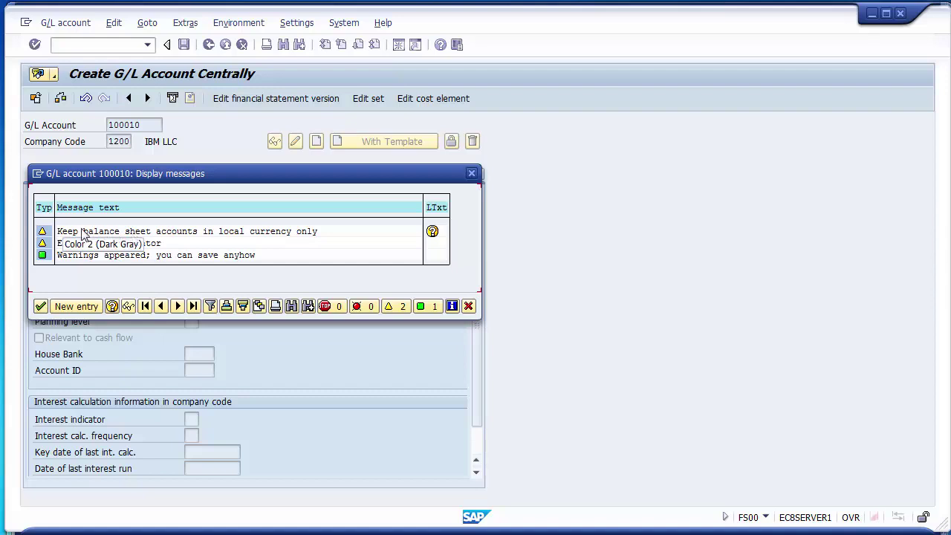
{"action": "left_click", "coordinate": [40, 307]}
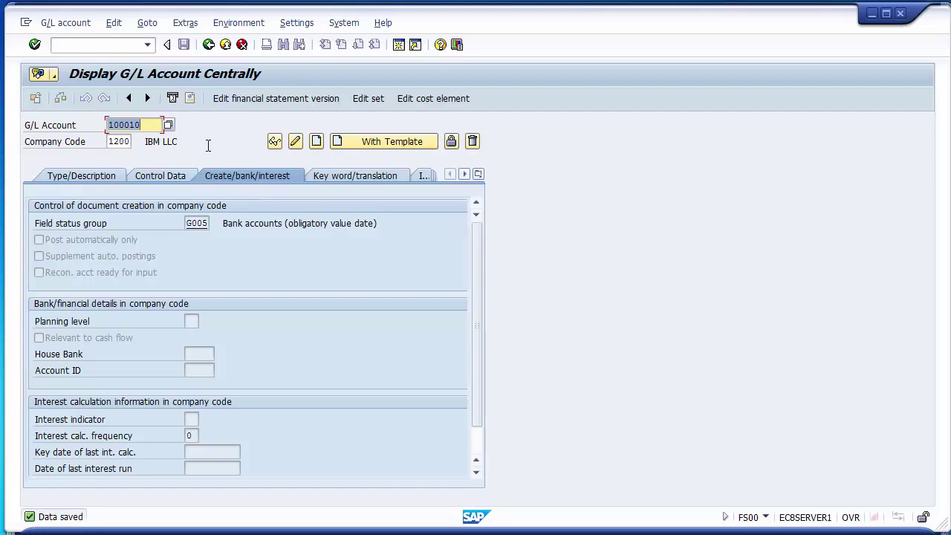
Display the saved G/L account and review its type, description and document creation settings
{"action": "left_click", "coordinate": [274, 143]}
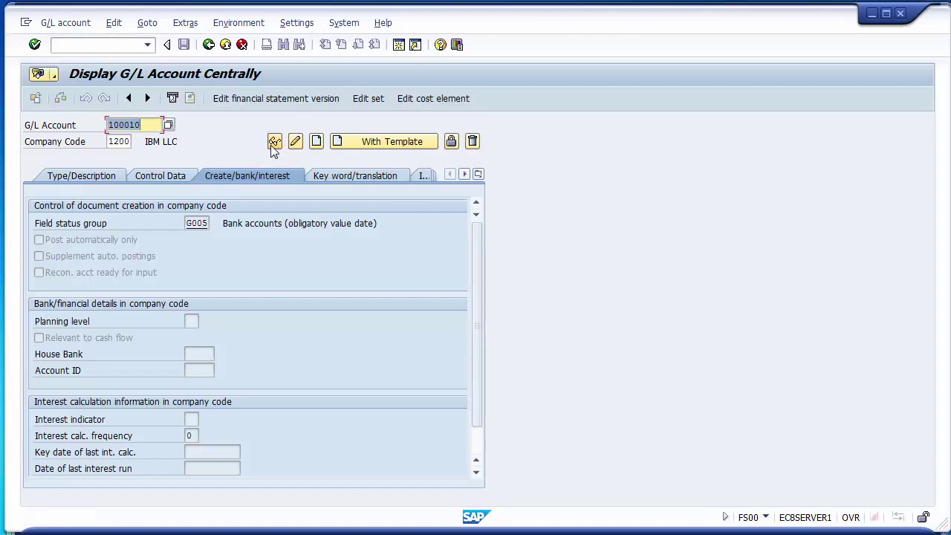
{"action": "left_click", "coordinate": [83, 178]}
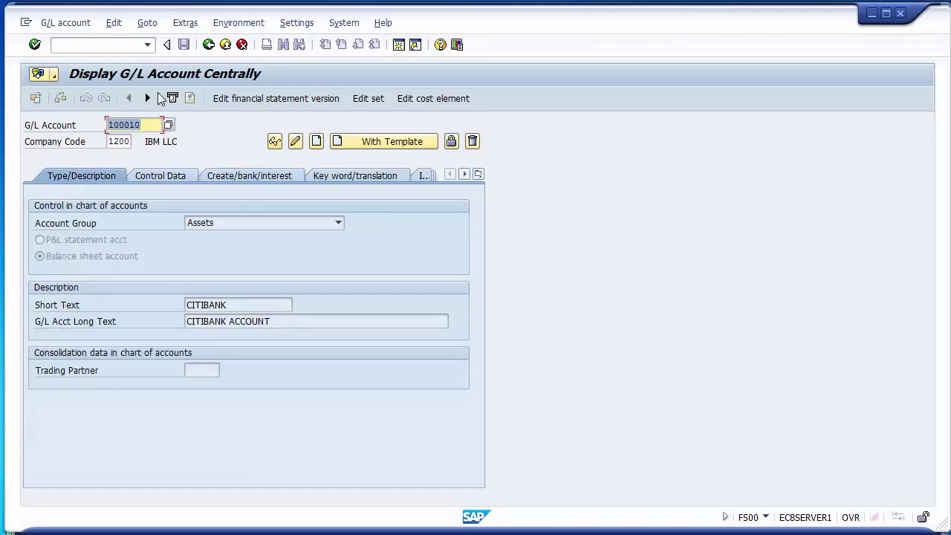
{"action": "left_click", "coordinate": [166, 175]}
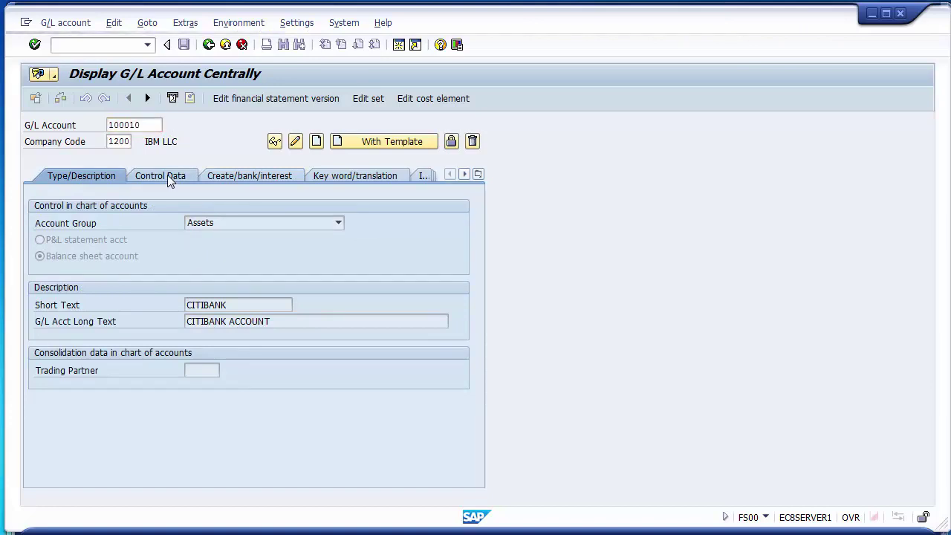
{"action": "left_click", "coordinate": [238, 177]}
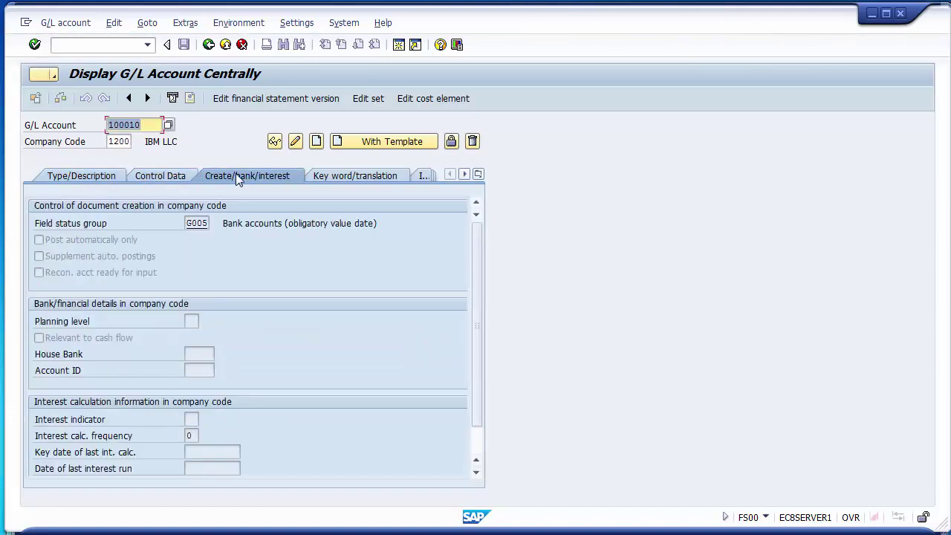
{"action": "left_click", "coordinate": [83, 178]}
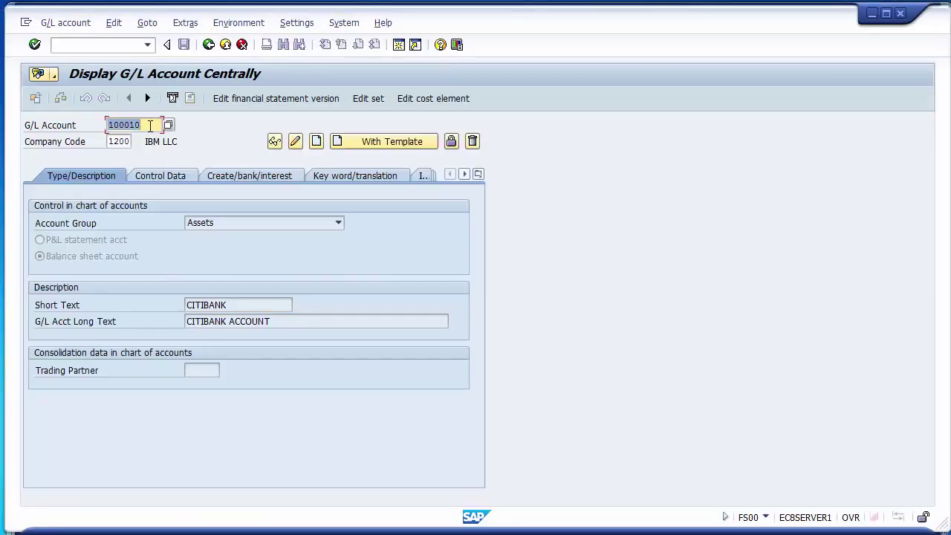
Leave the account master record and open the G/L account line item display with transaction /nfbl3n
{"action": "left_click", "coordinate": [150, 126]}
{"action": "left_click_drag", "start_coordinate": [151, 125], "coordinate": [109, 126]}
{"action": "left_click", "coordinate": [96, 45]}
{"action": "type", "text": "/n"}
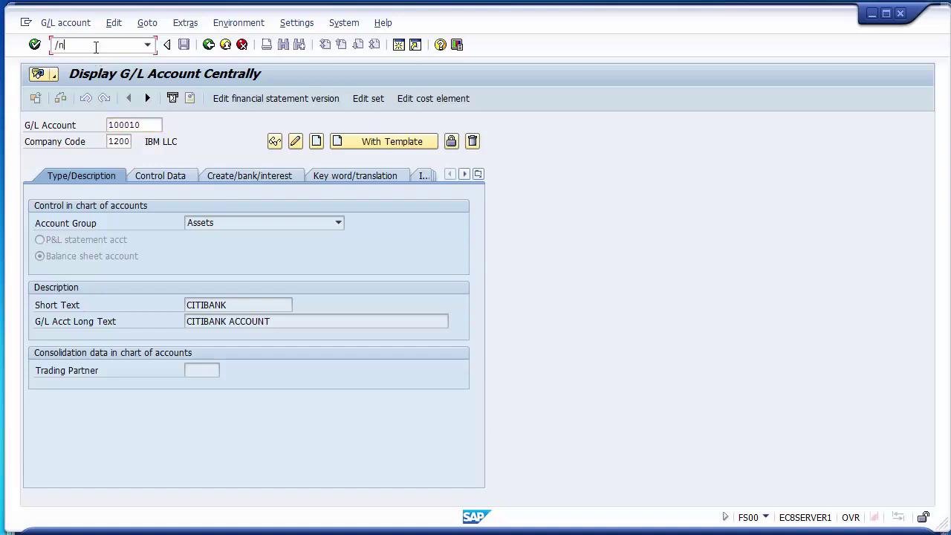
{"action": "type", "text": "fbl3n"}
{"action": "key", "text": "Return"}
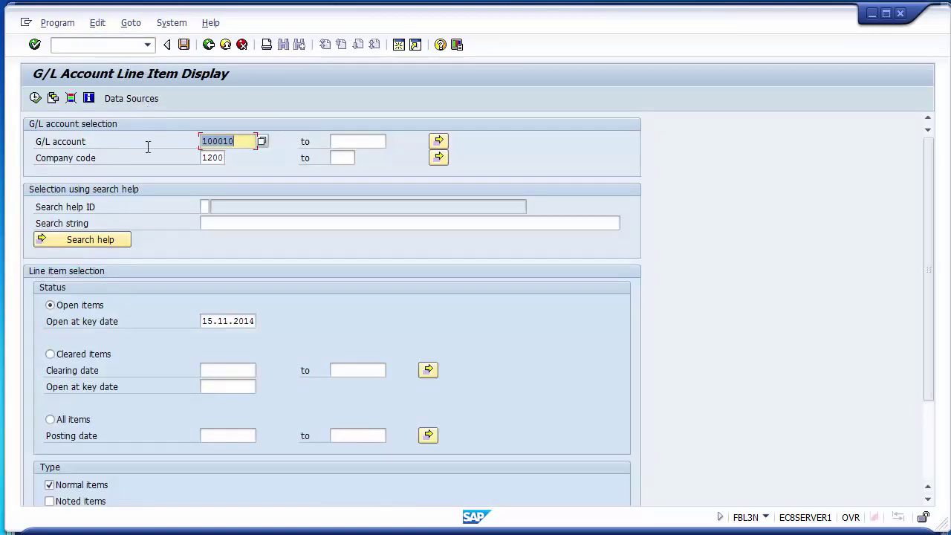
Run the open line item display for G/L account 100010 in company code 1200 and leave the transaction with /n
{"action": "left_click", "coordinate": [35, 99]}
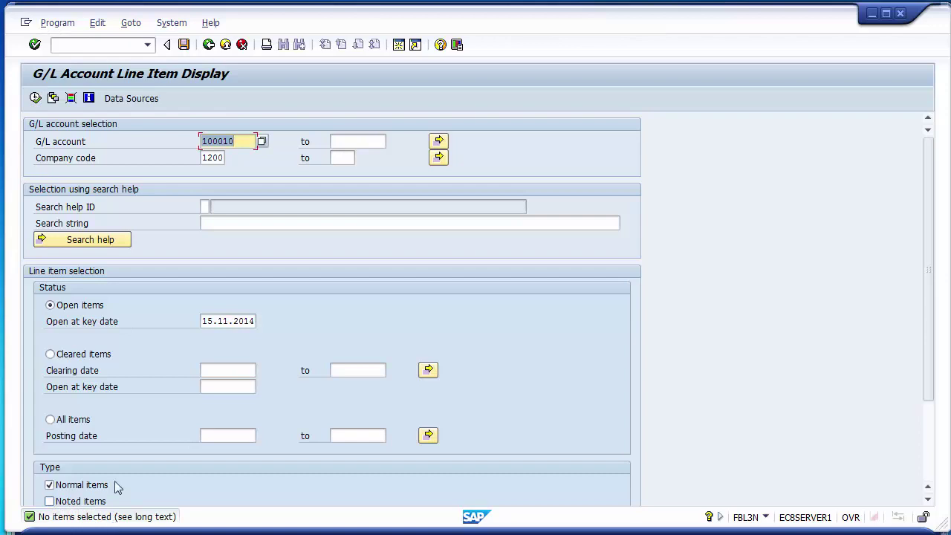
{"action": "left_click", "coordinate": [74, 45]}
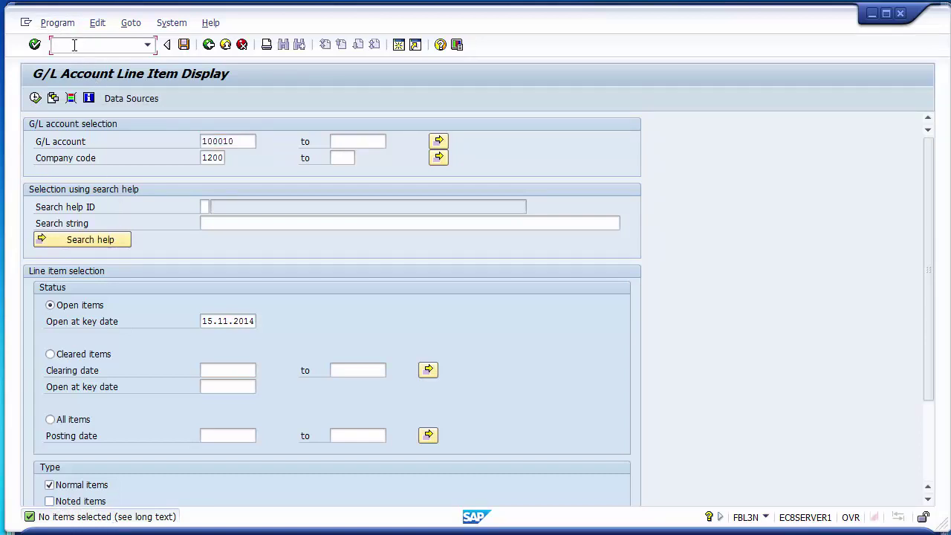
{"action": "type", "text": "/n"}
{"action": "key", "text": "Return"}
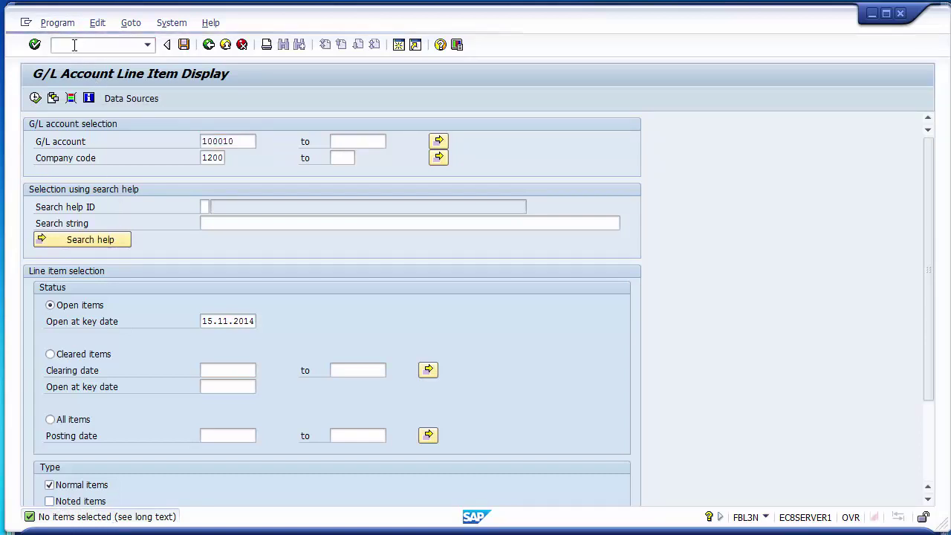
Switch to the PowerPoint presentation and check the Manual Payment – Unit Testing slide for the vendor invoice transaction
{"action": "key", "text": "alt+Tab"}
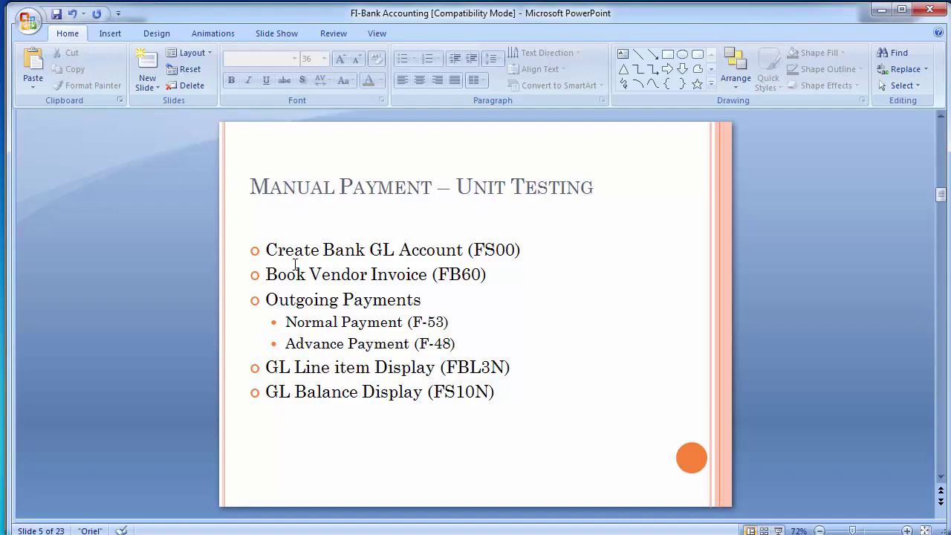
{"action": "key", "text": "alt+Tab"}
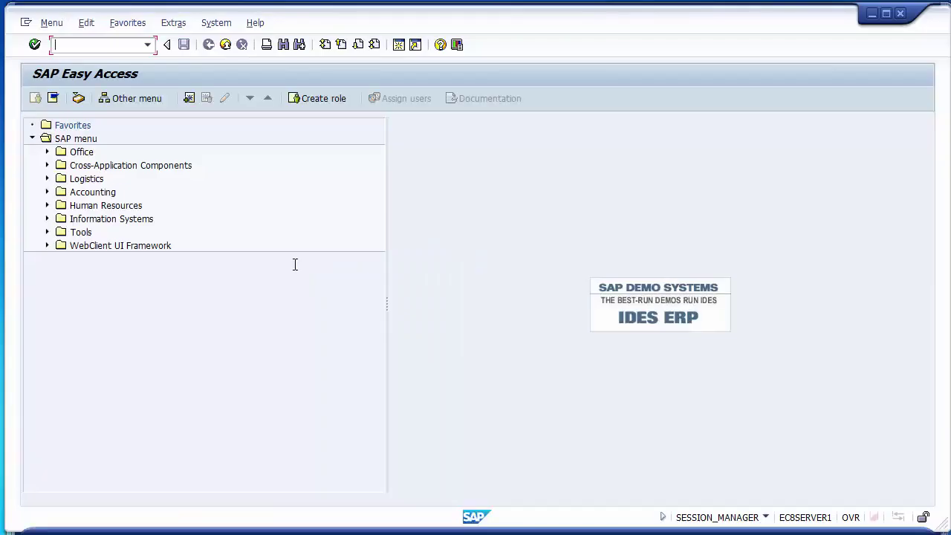
{"action": "key", "text": "alt+Tab"}
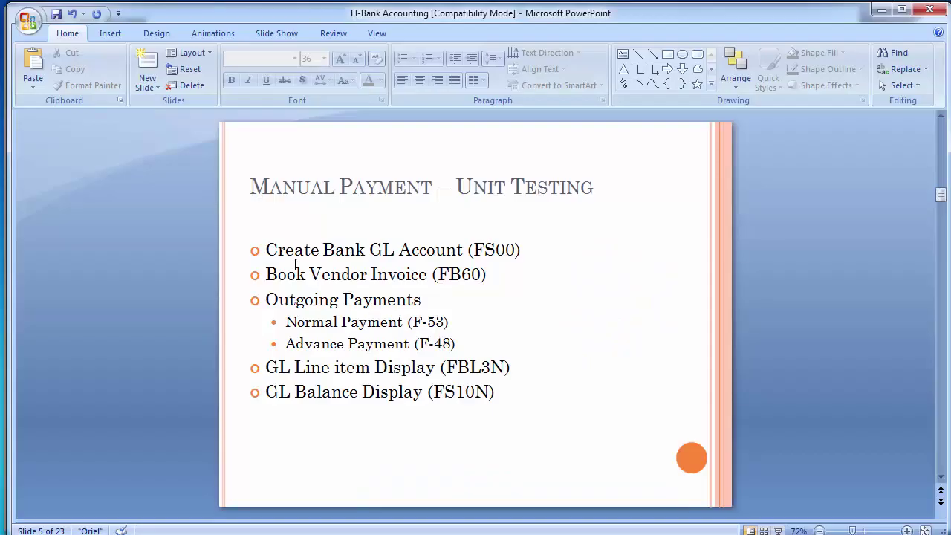
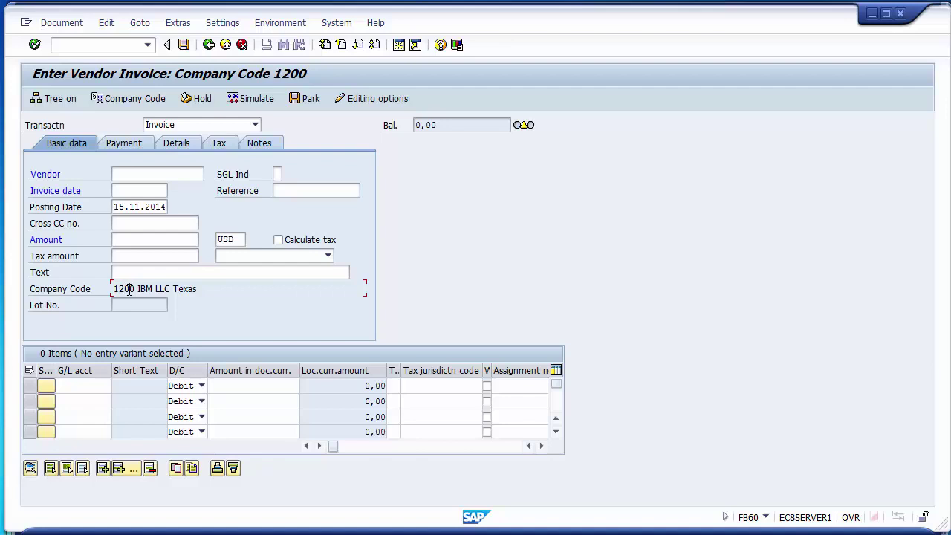
Change the company code of the vendor invoice entry to 1100
{"action": "left_click_drag", "start_coordinate": [114, 288], "coordinate": [137, 289]}
{"action": "left_click", "coordinate": [115, 101]}
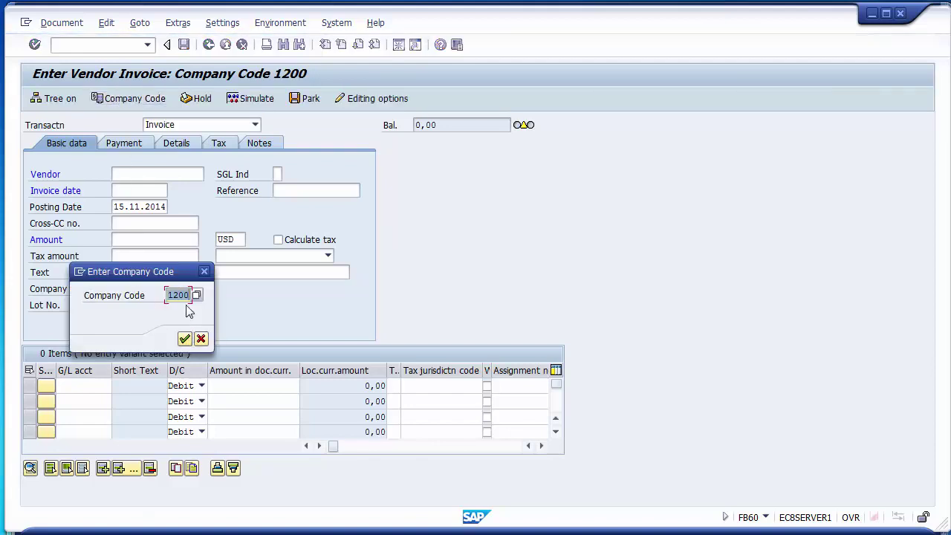
{"action": "type", "text": "1100"}
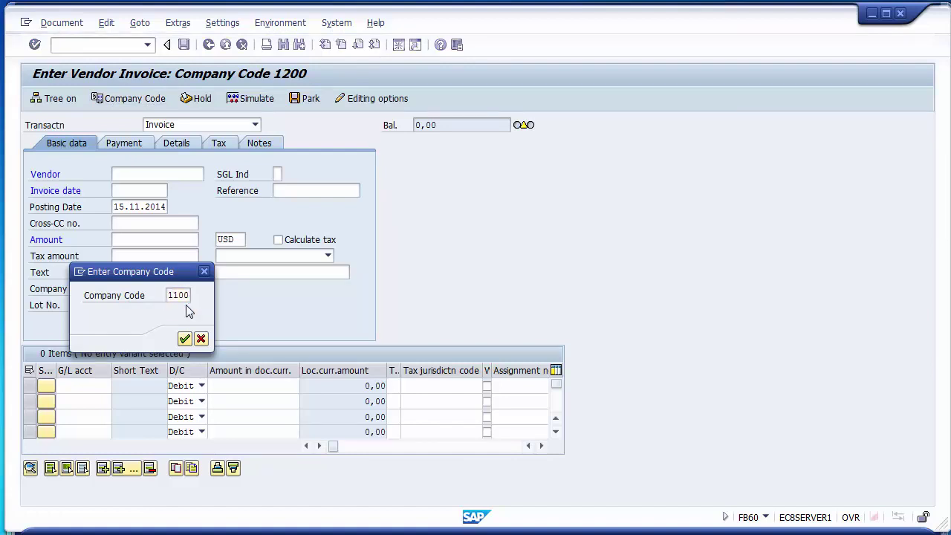
{"action": "key", "text": "Return"}
{"action": "left_click", "coordinate": [125, 292]}
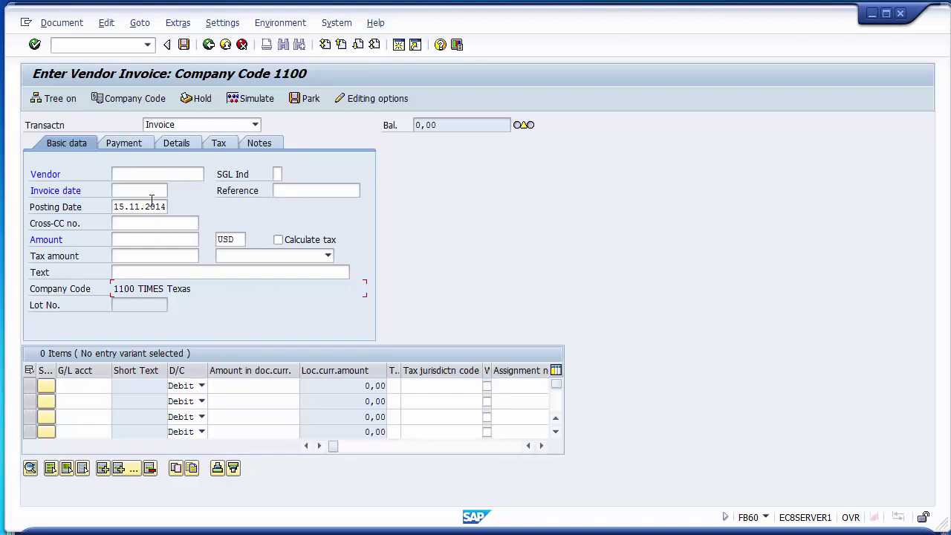
Switch the vendor invoice entry back to company code 1200
{"action": "left_click", "coordinate": [121, 104]}
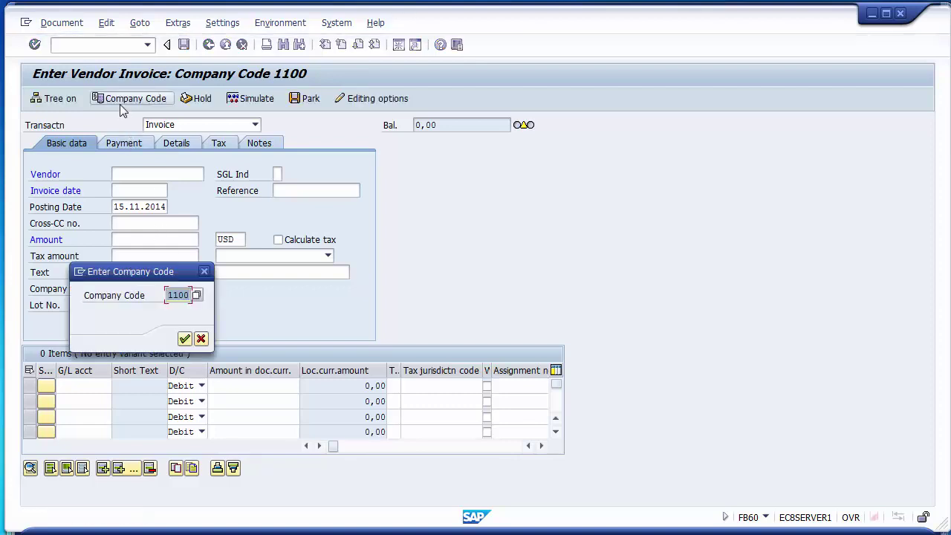
{"action": "type", "text": "1200"}
{"action": "key", "text": "Return"}
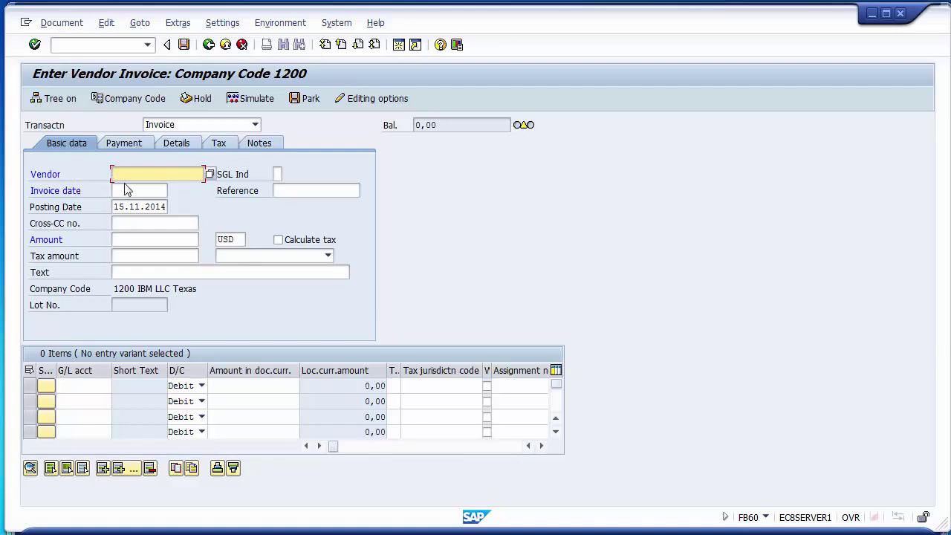
Look up the vendors of company code 1200 and choose TCS as the invoice's vendor
{"action": "left_click", "coordinate": [210, 174]}
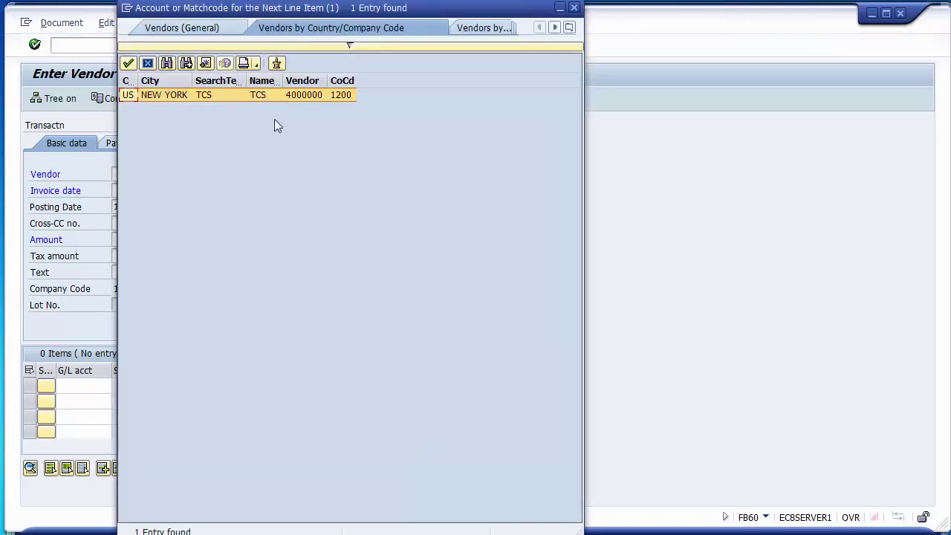
{"action": "left_click", "coordinate": [301, 98]}
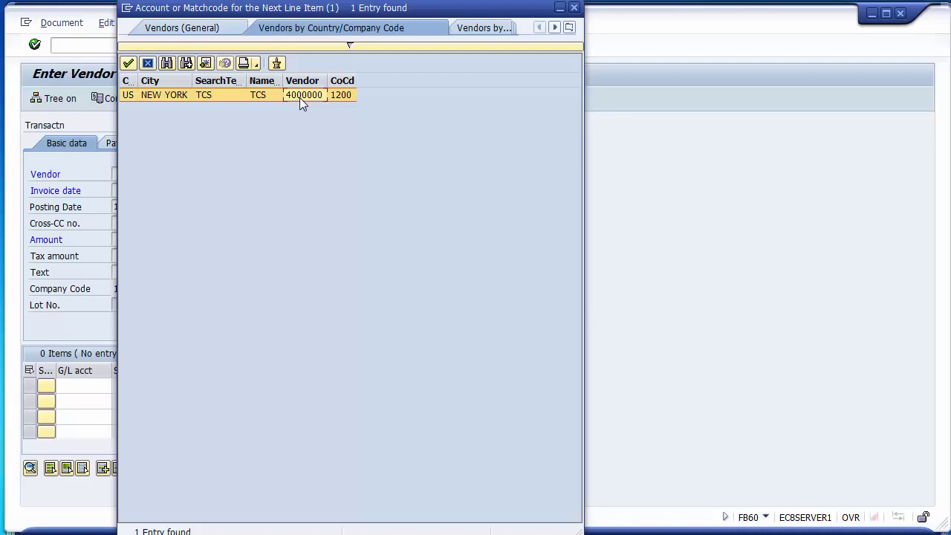
{"action": "double_click", "coordinate": [299, 97]}
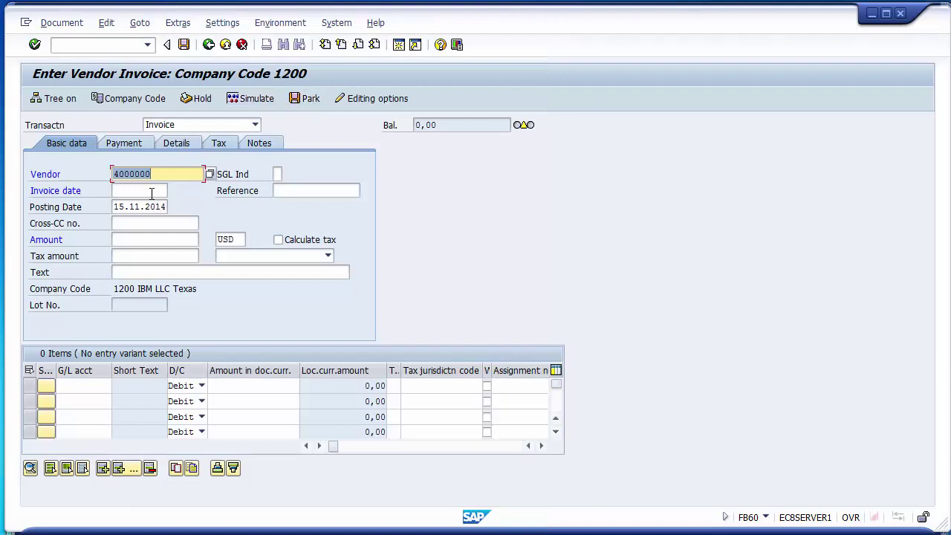
Set both the invoice date and the posting date of the vendor invoice to 12.11.2014
{"action": "left_click", "coordinate": [151, 193]}
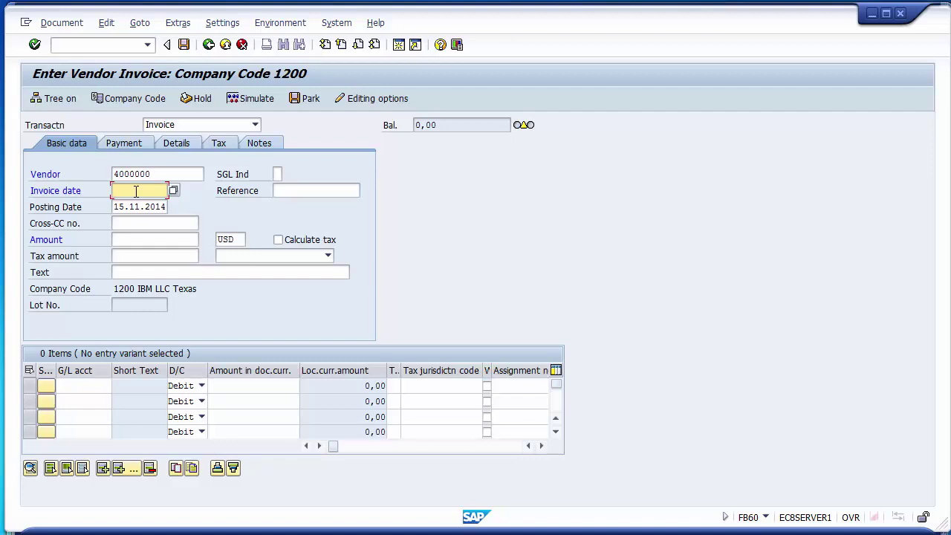
{"action": "type", "text": "12"}
{"action": "key", "text": "Down"}
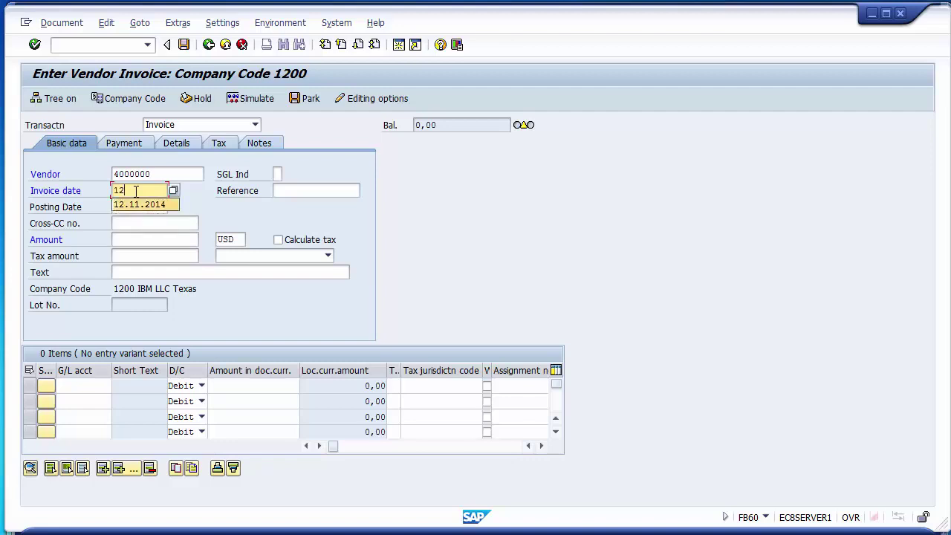
{"action": "key", "text": "Return"}
{"action": "key", "text": "Tab"}
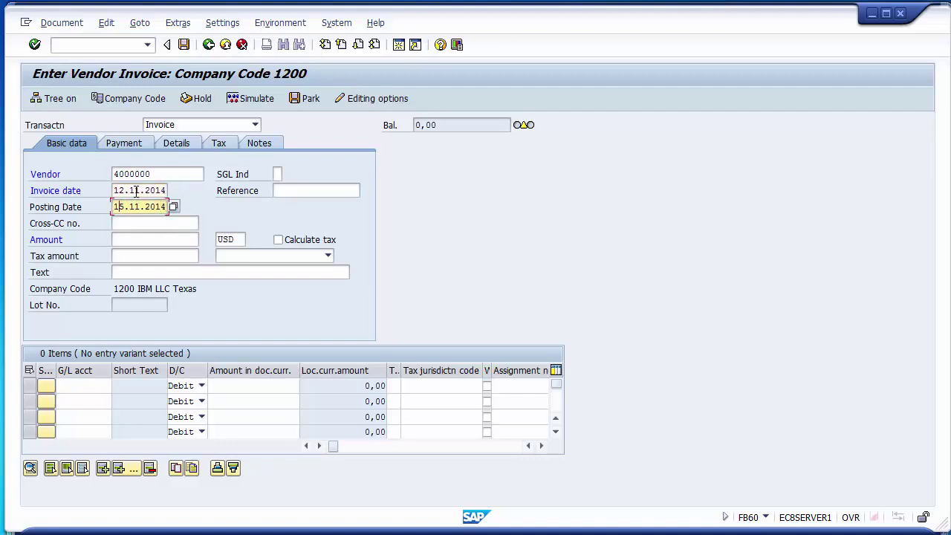
{"action": "type", "text": "12"}
{"action": "key", "text": "Tab"}
{"action": "key", "text": "Tab"}
{"action": "key", "text": "Tab"}
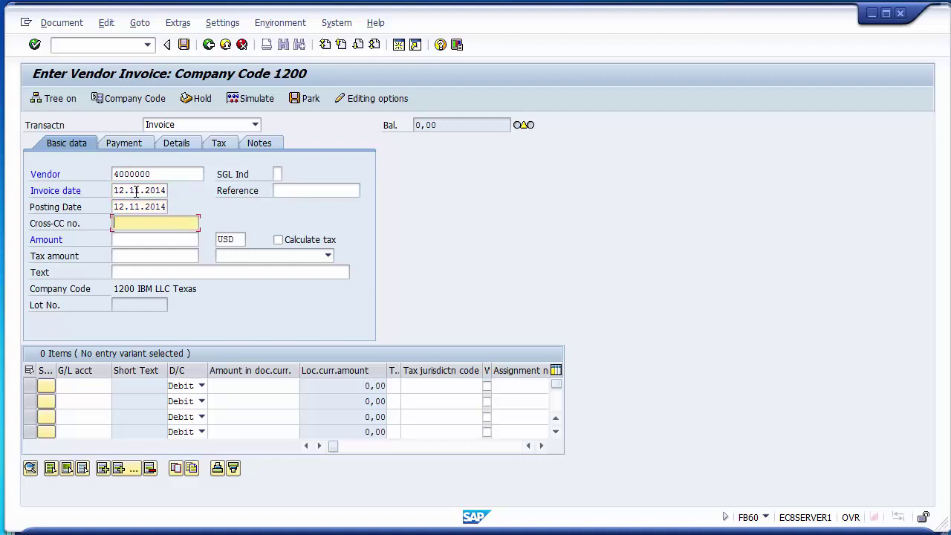
{"action": "key", "text": "shift+Tab"}
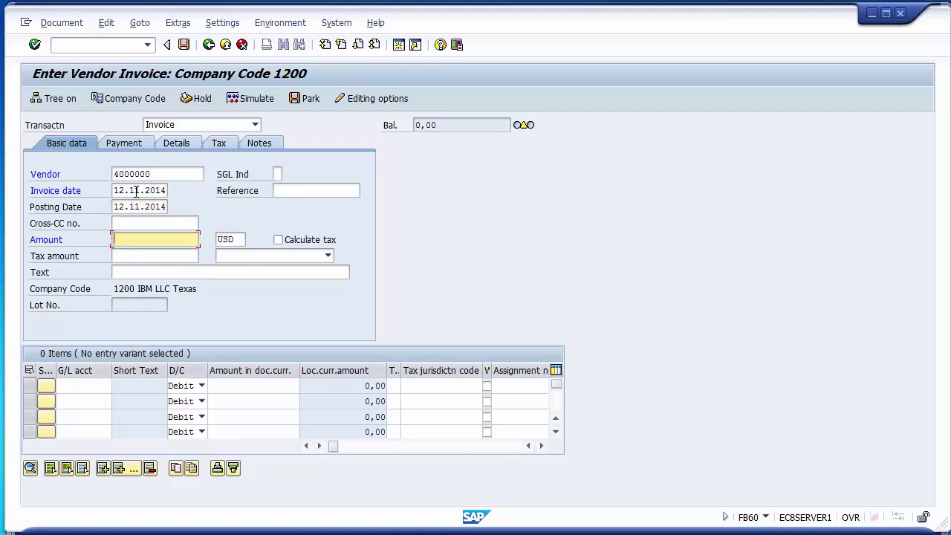
{"action": "key", "text": "Tab"}
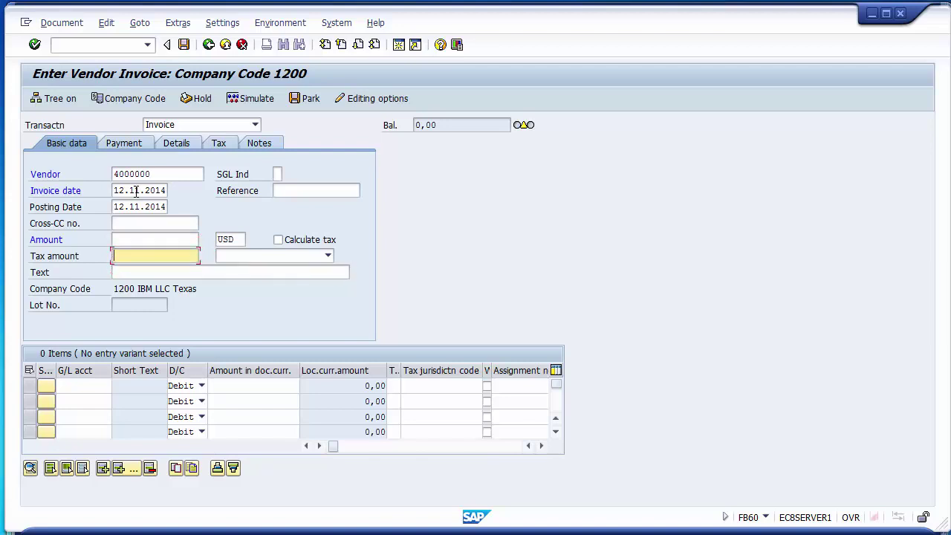
{"action": "key", "text": "shift+Tab"}
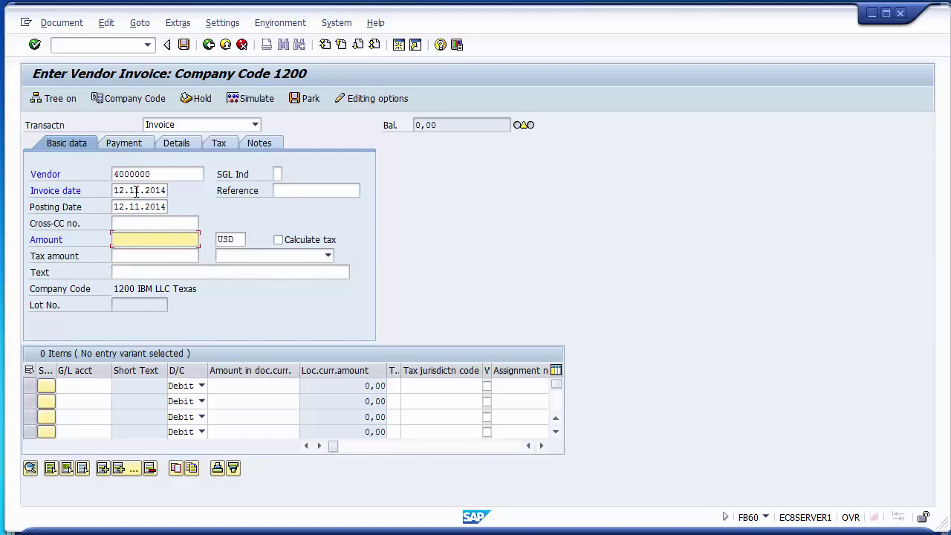
Assign G/L account 400000, Purchase Account, to the first line item of the invoice
{"action": "left_click", "coordinate": [87, 387]}
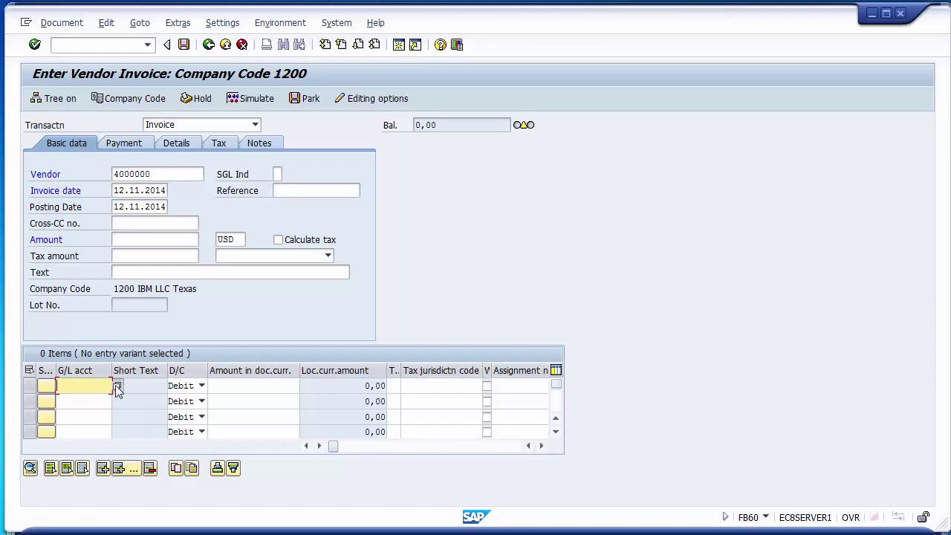
{"action": "left_click", "coordinate": [117, 386]}
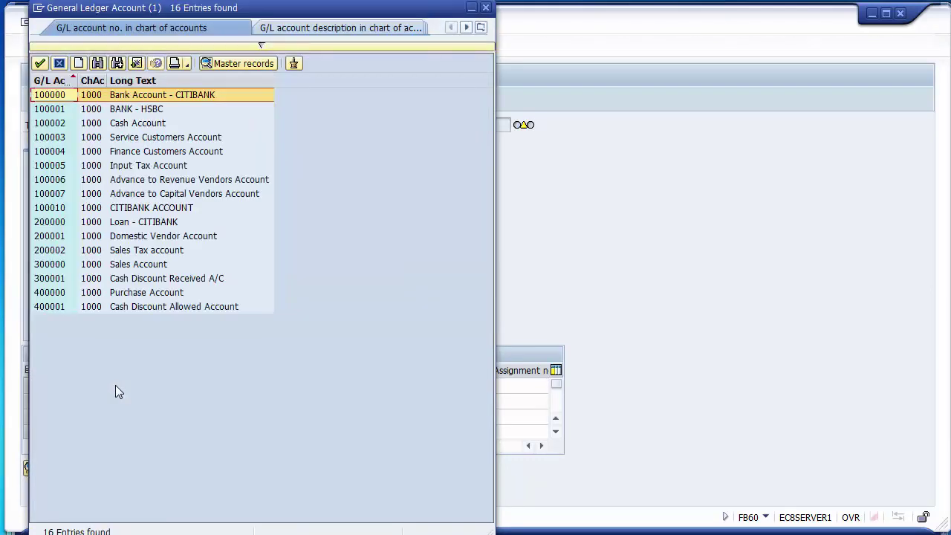
{"action": "left_click", "coordinate": [122, 295]}
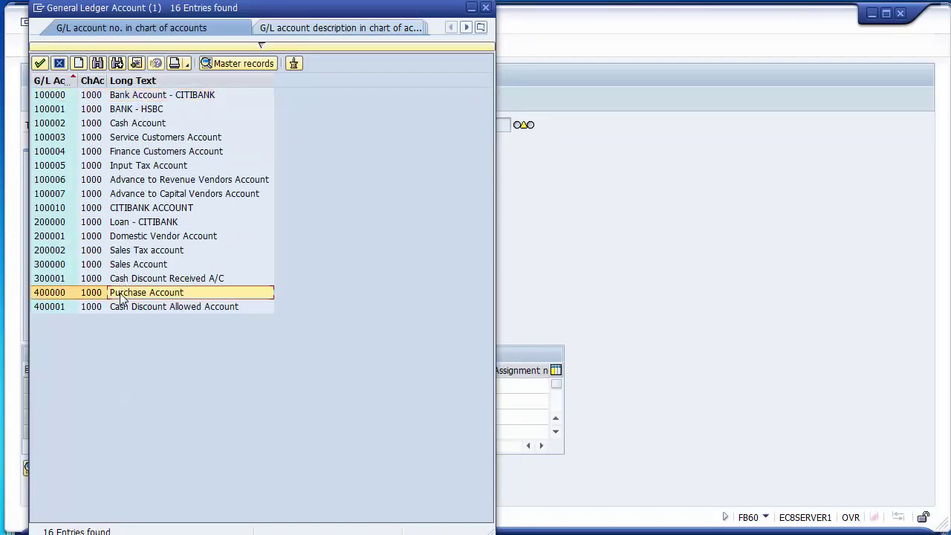
{"action": "double_click", "coordinate": [60, 292]}
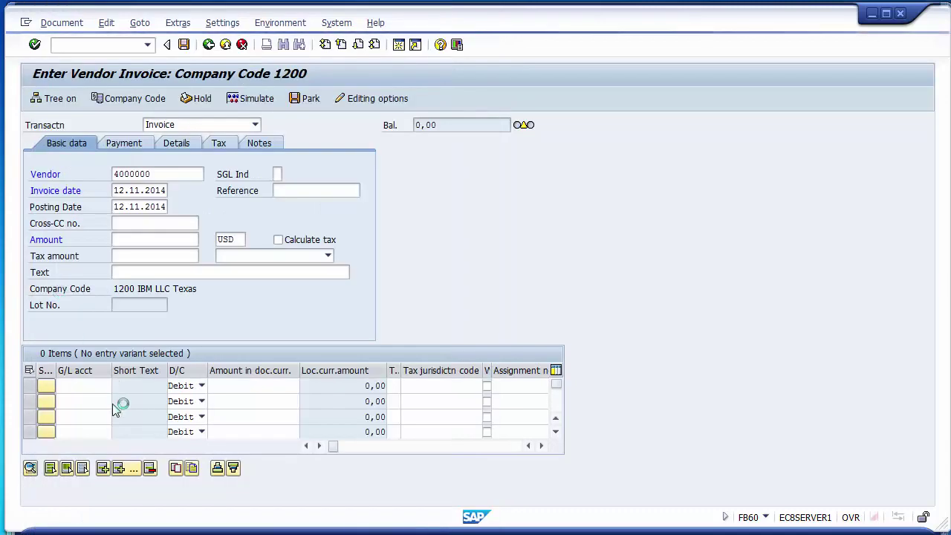
{"action": "left_click", "coordinate": [92, 384]}
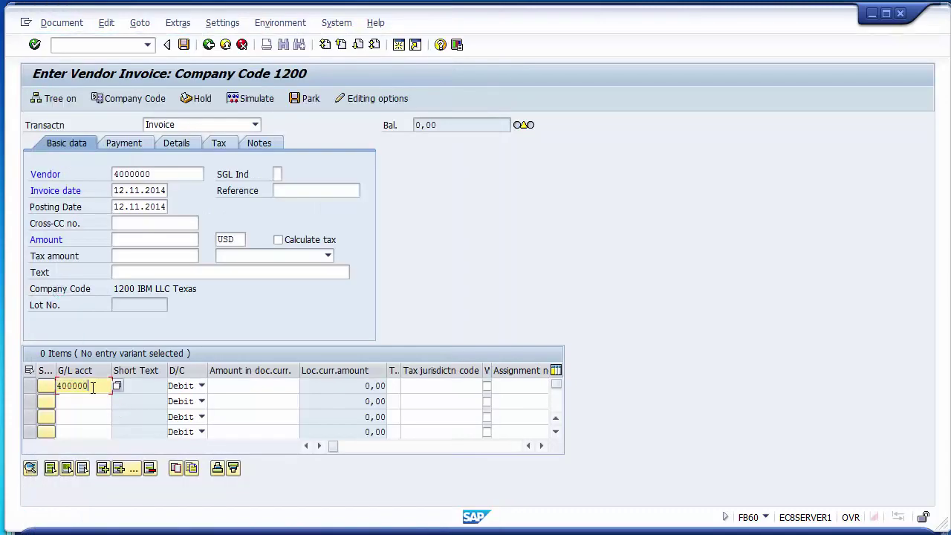
Enter a document currency amount of 15000 for the purchase account line item
{"action": "left_click", "coordinate": [223, 385]}
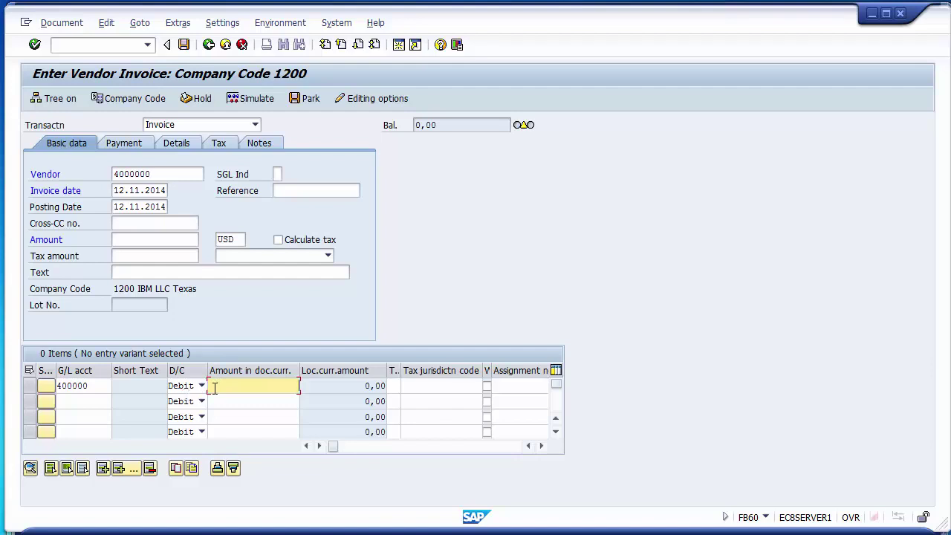
{"action": "type", "text": "1000"}
{"action": "type", "text": "0"}
{"action": "key", "text": "BackSpace"}
{"action": "key", "text": "BackSpace"}
{"action": "key", "text": "BackSpace"}
{"action": "key", "text": "BackSpace"}
{"action": "type", "text": "5000"}
{"action": "left_click", "coordinate": [240, 239]}
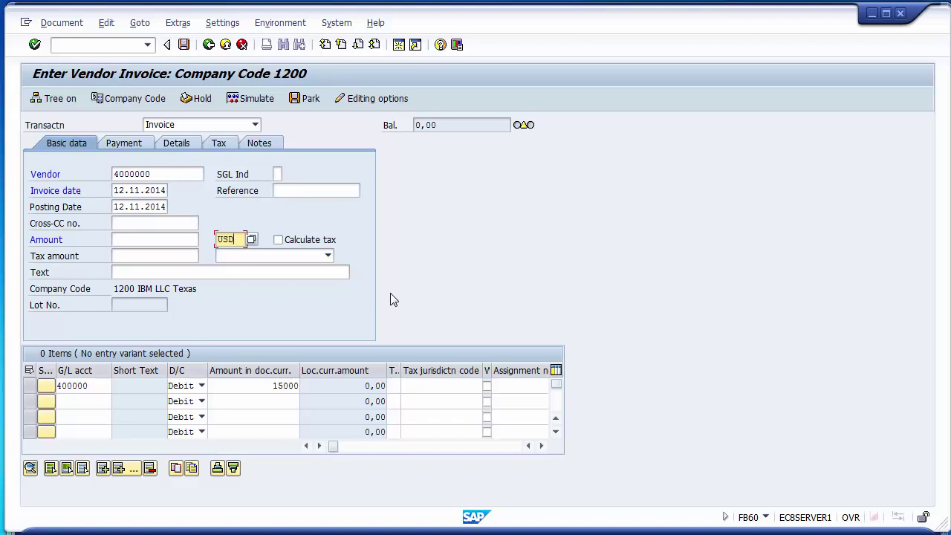
{"action": "left_click", "coordinate": [87, 386]}
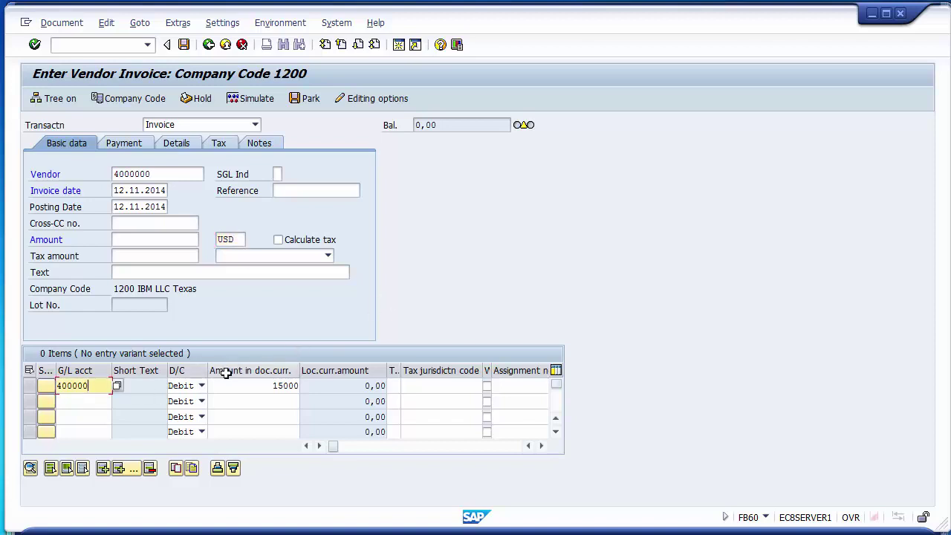
{"action": "left_click", "coordinate": [246, 386]}
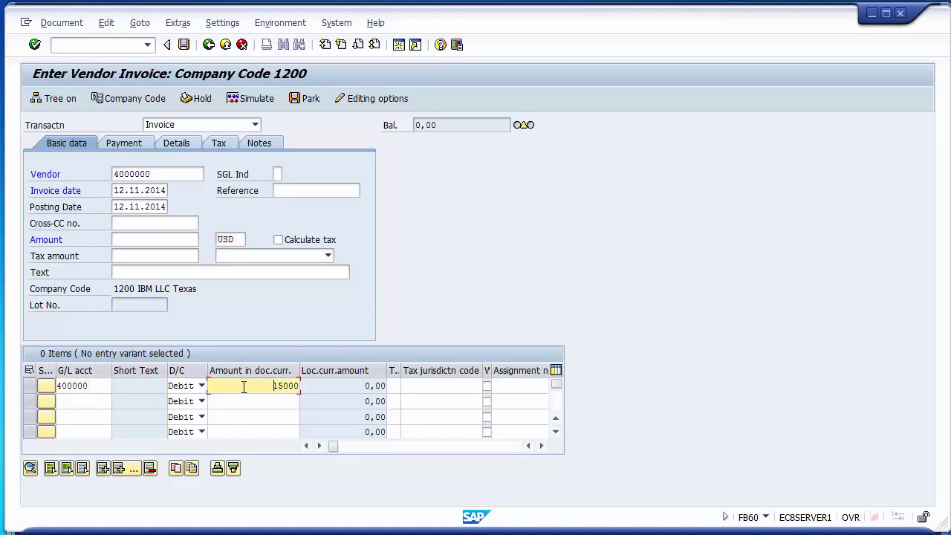
Assign tax code V8, Input tax charged to the company (8%), to the purchase line item
{"action": "left_click", "coordinate": [395, 385]}
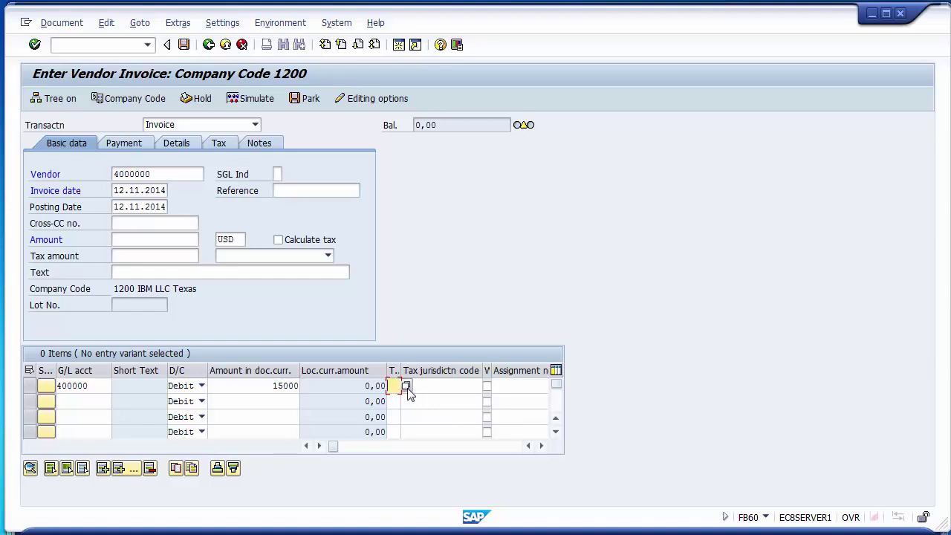
{"action": "left_click", "coordinate": [406, 386]}
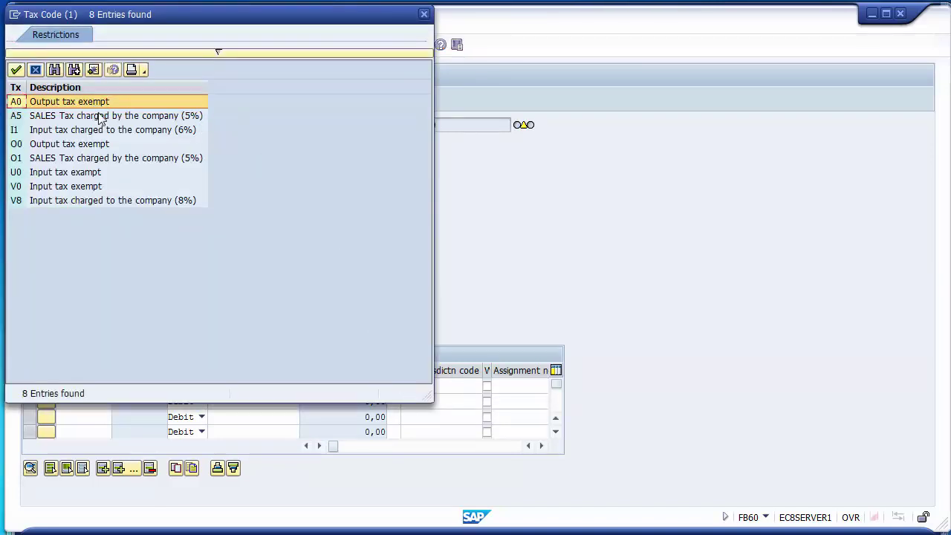
{"action": "left_click", "coordinate": [98, 202]}
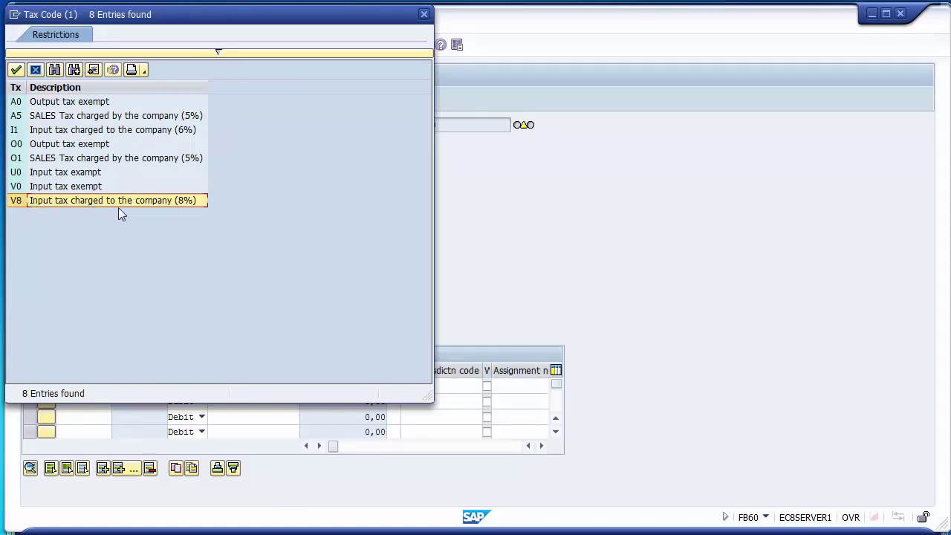
{"action": "double_click", "coordinate": [79, 200]}
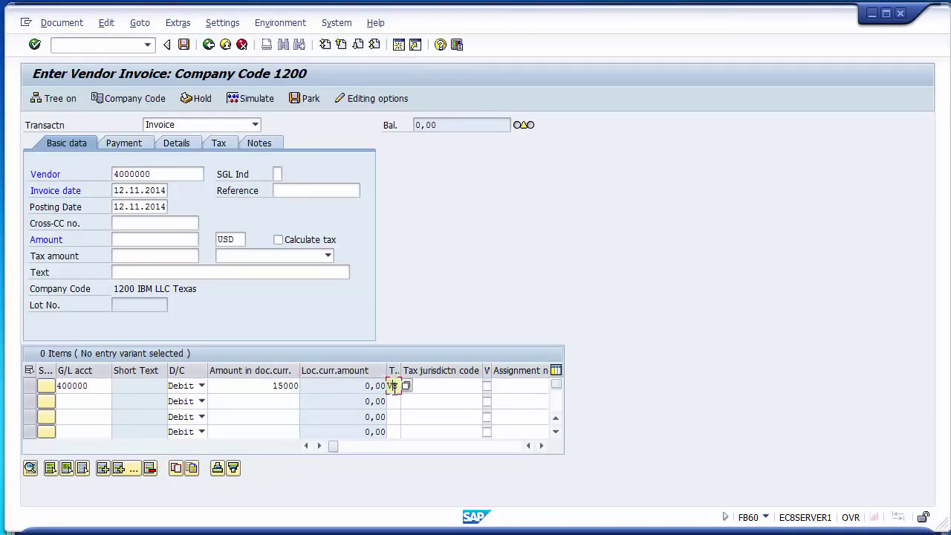
Search tax jurisdictions for county USA and assign TXUSAAUST (Austin, Texas) to the purchase line item
{"action": "left_click", "coordinate": [419, 387]}
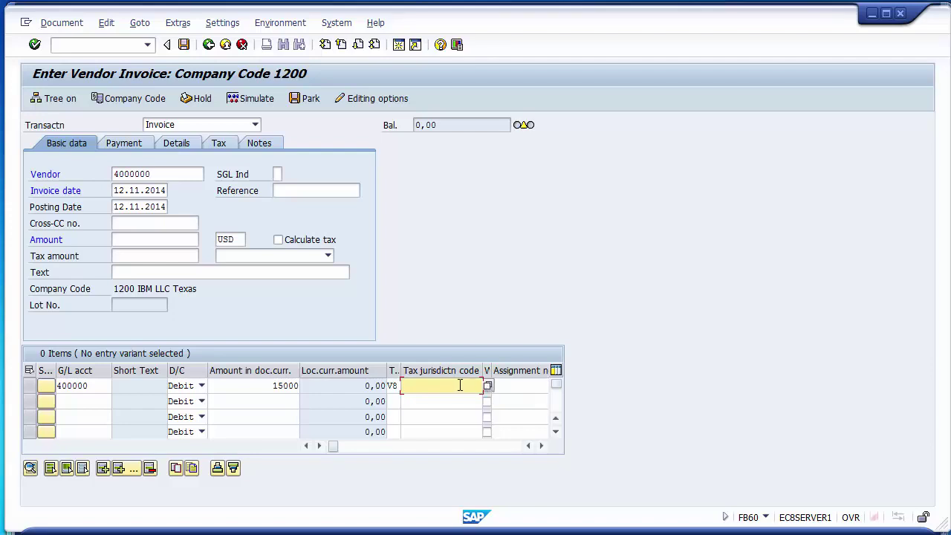
{"action": "left_click", "coordinate": [487, 386]}
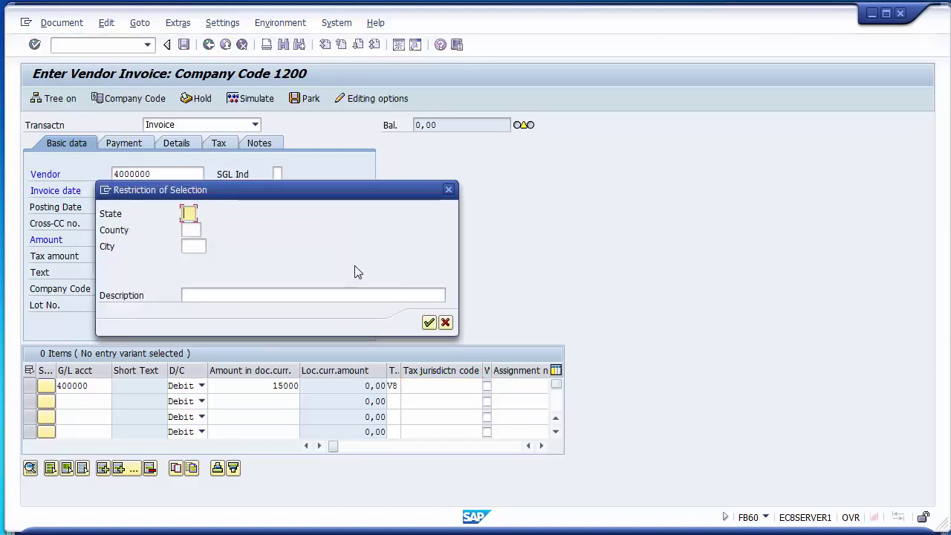
{"action": "left_click", "coordinate": [192, 231]}
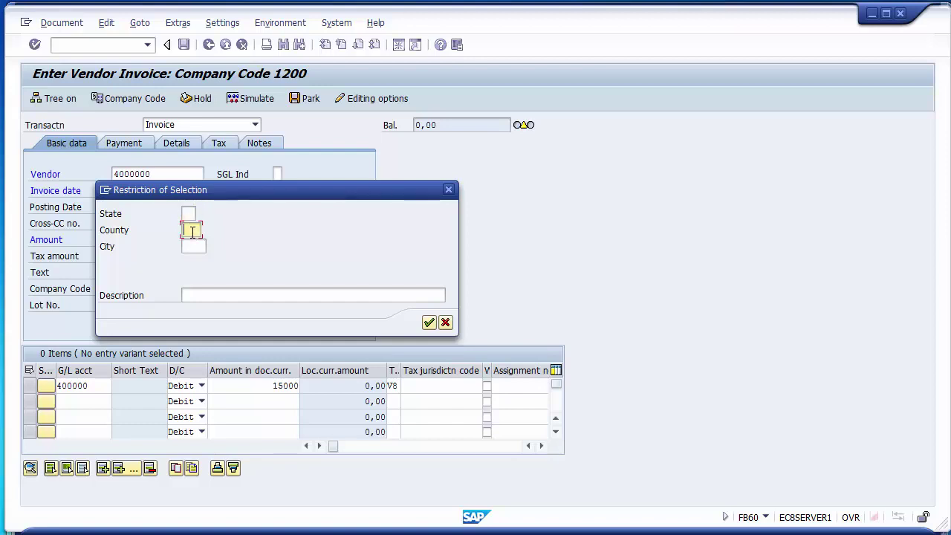
{"action": "type", "text": "USA"}
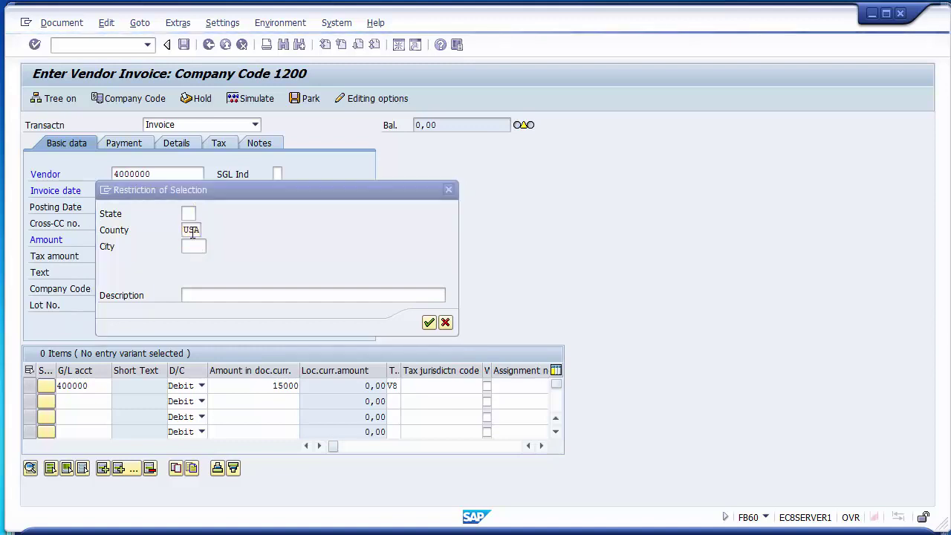
{"action": "key", "text": "Return"}
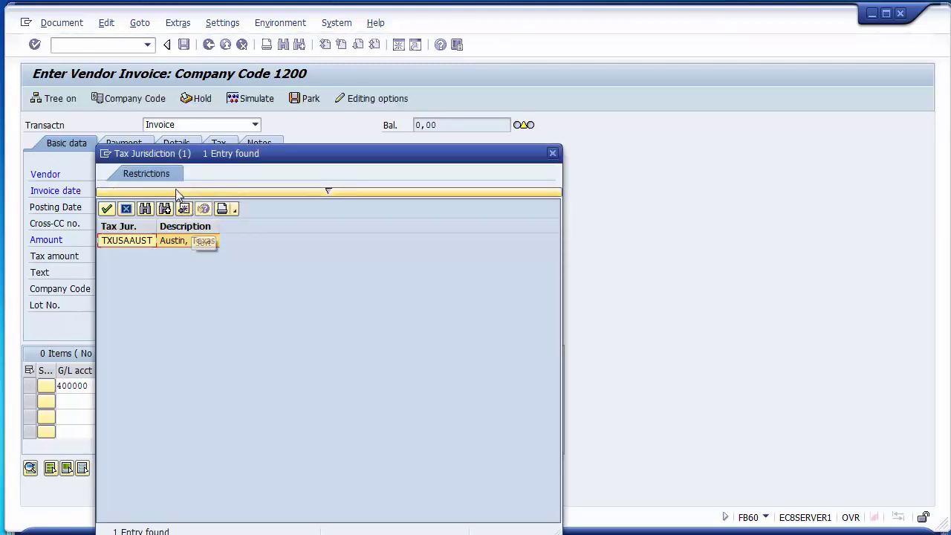
{"action": "left_click_drag", "start_coordinate": [155, 155], "coordinate": [499, 56]}
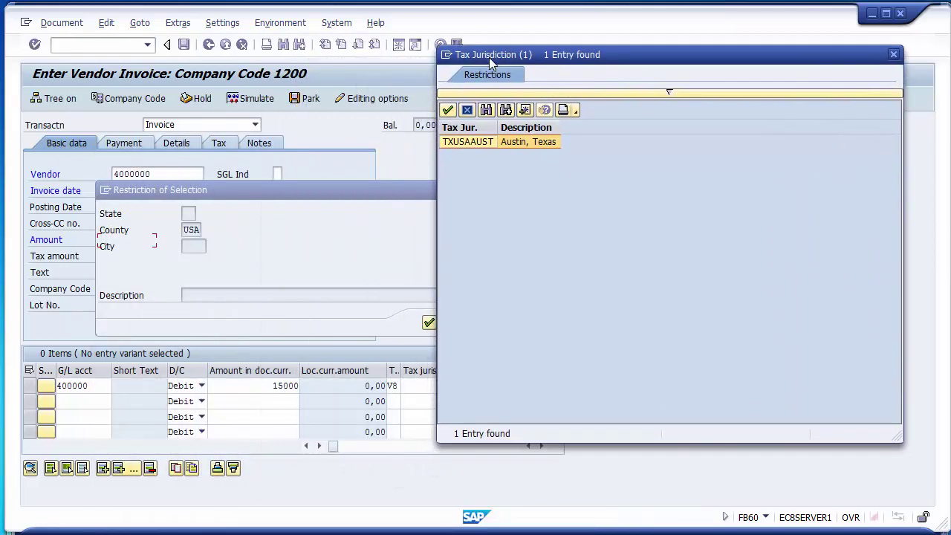
{"action": "double_click", "coordinate": [465, 141]}
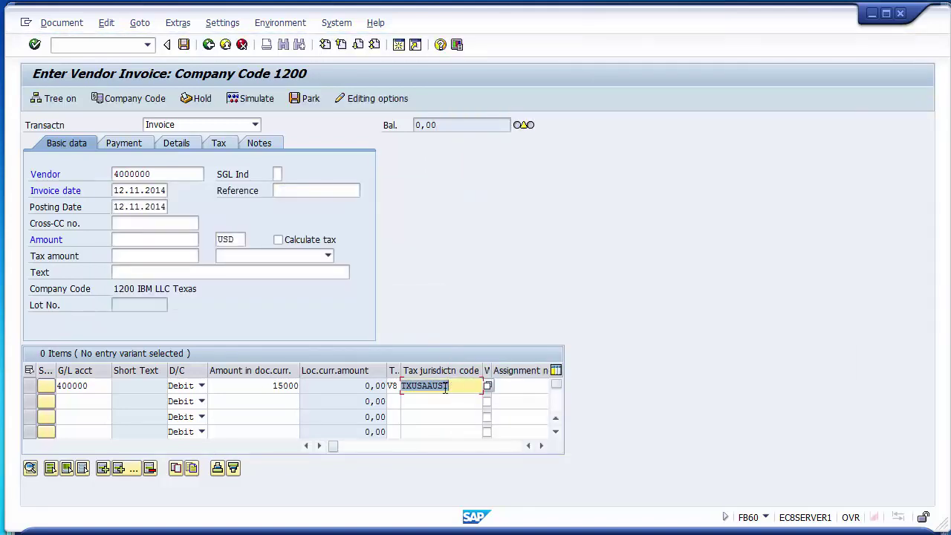
{"action": "left_click", "coordinate": [460, 392]}
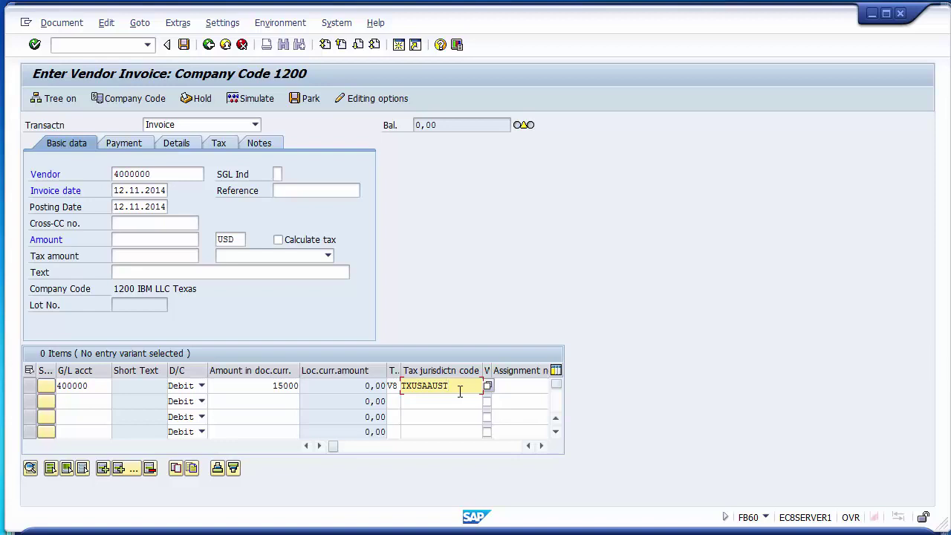
Enter the line item text Vendor Invoice for the purchase account item
{"action": "key", "text": "Tab"}
{"action": "key", "text": "Tab"}
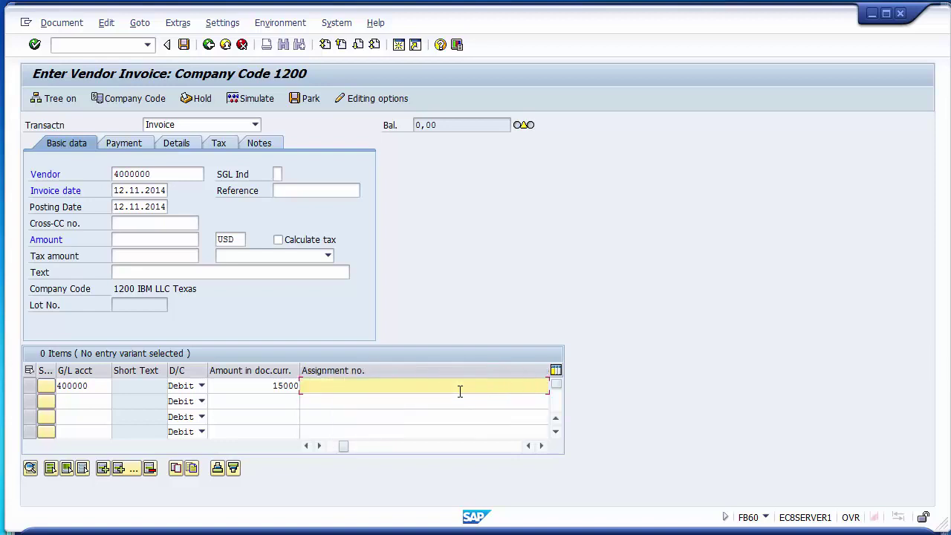
{"action": "key", "text": "Tab"}
{"action": "key", "text": "Tab"}
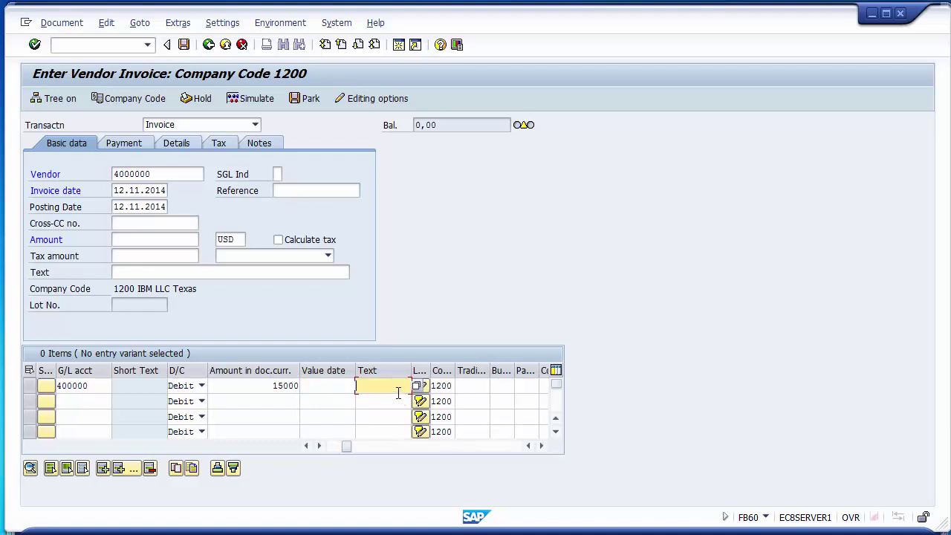
{"action": "type", "text": "V"}
{"action": "left_click", "coordinate": [399, 394]}
Widen the business area column and assign business area 1210 to the purchase line item
{"action": "key", "text": "Tab"}
{"action": "key", "text": "Tab"}
{"action": "key", "text": "Tab"}
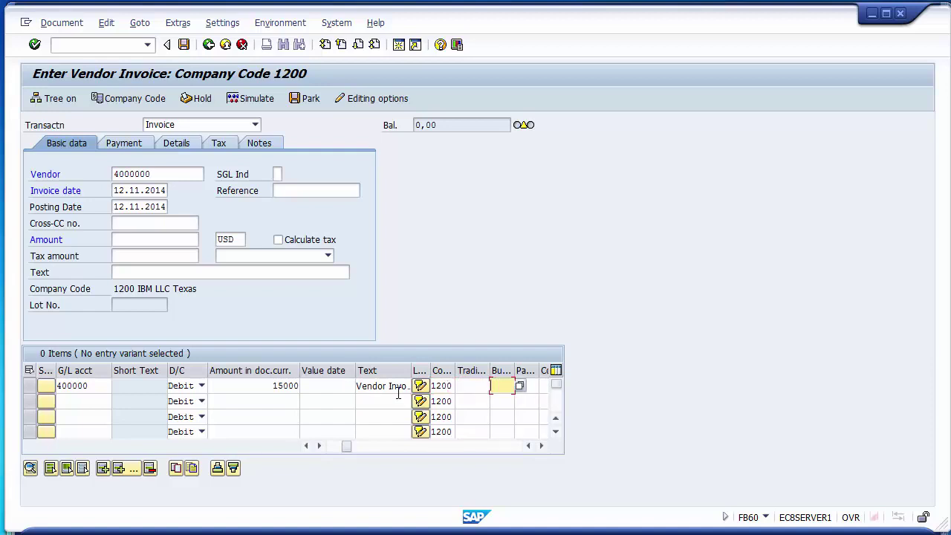
{"action": "left_click_drag", "start_coordinate": [518, 371], "coordinate": [520, 371]}
{"action": "left_click", "coordinate": [524, 387]}
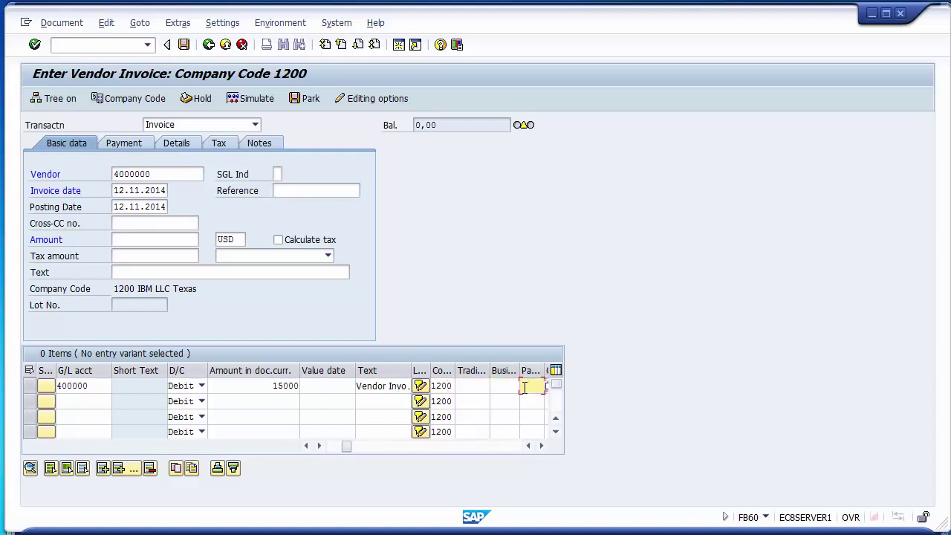
{"action": "left_click", "coordinate": [516, 386]}
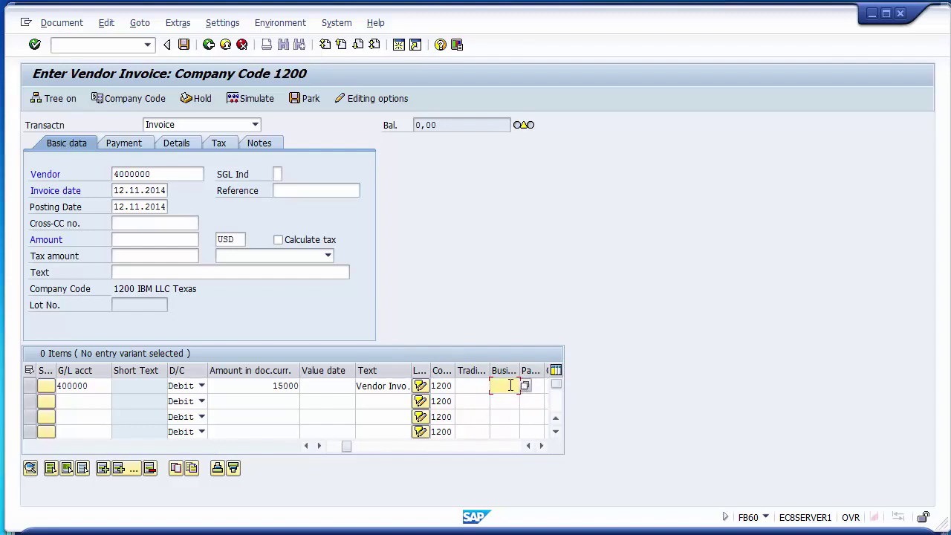
{"action": "left_click", "coordinate": [510, 385]}
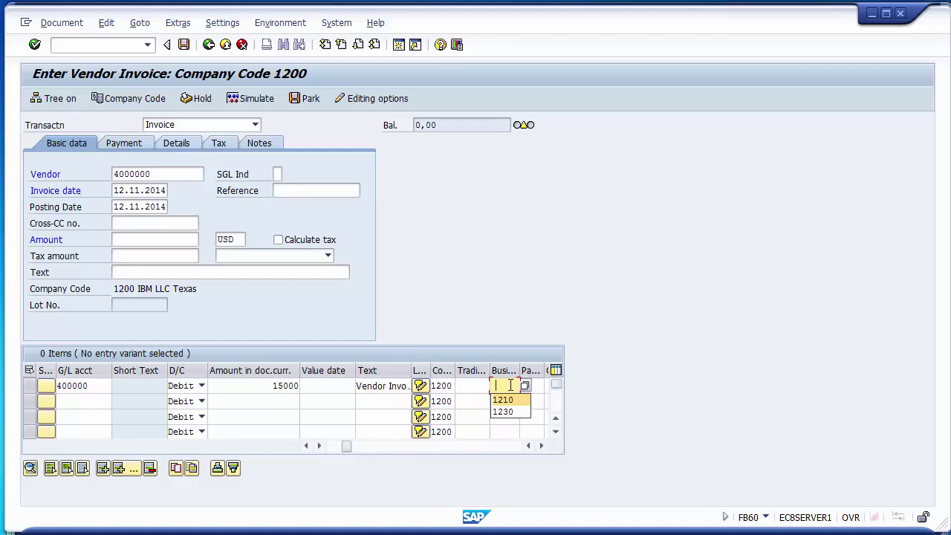
{"action": "key", "text": "Return"}
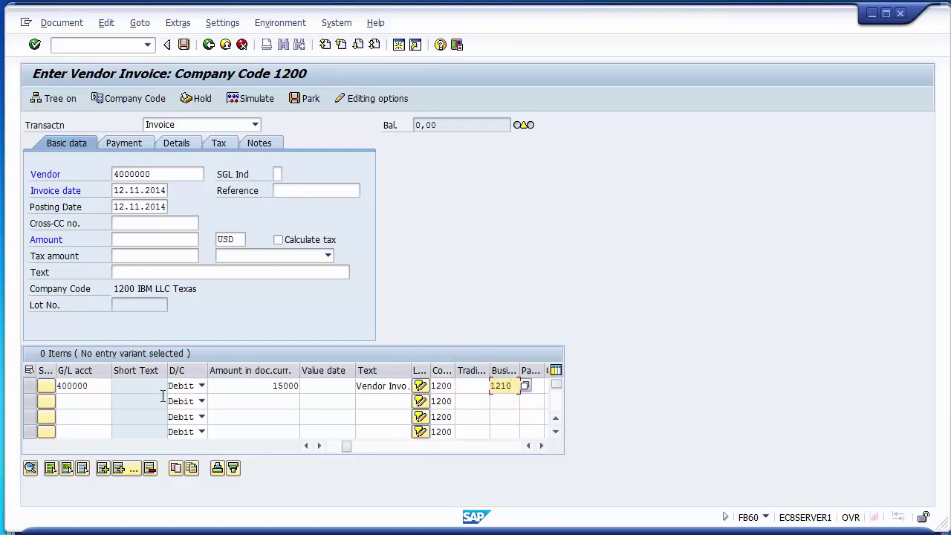
Review the purchase line item's account, amount, text, business area, tax code and tax jurisdiction entries
{"action": "left_click", "coordinate": [29, 385]}
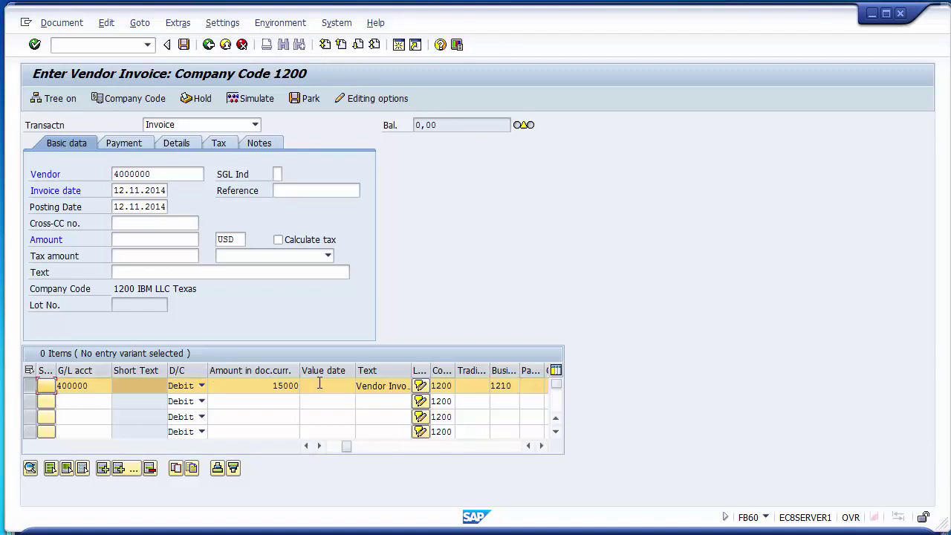
{"action": "left_click", "coordinate": [29, 391]}
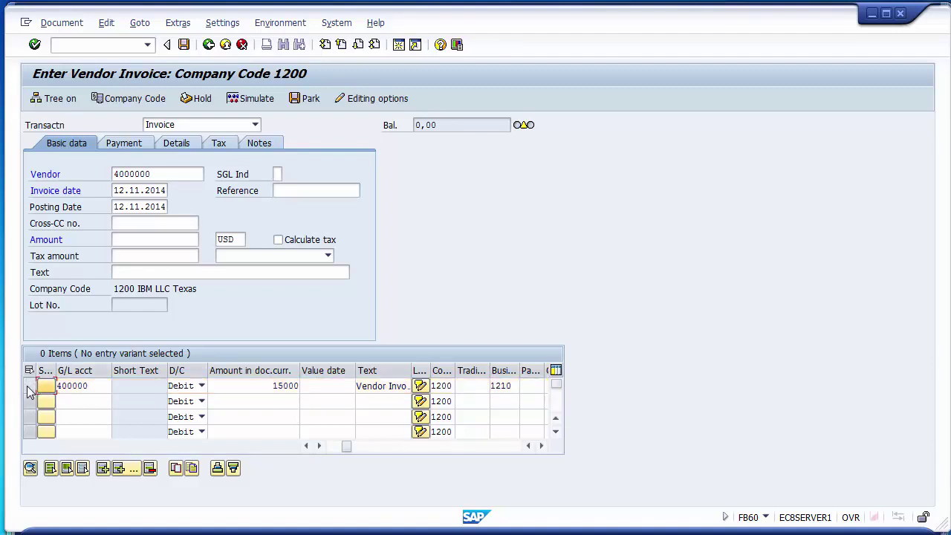
{"action": "left_click", "coordinate": [83, 384]}
{"action": "left_click", "coordinate": [242, 385]}
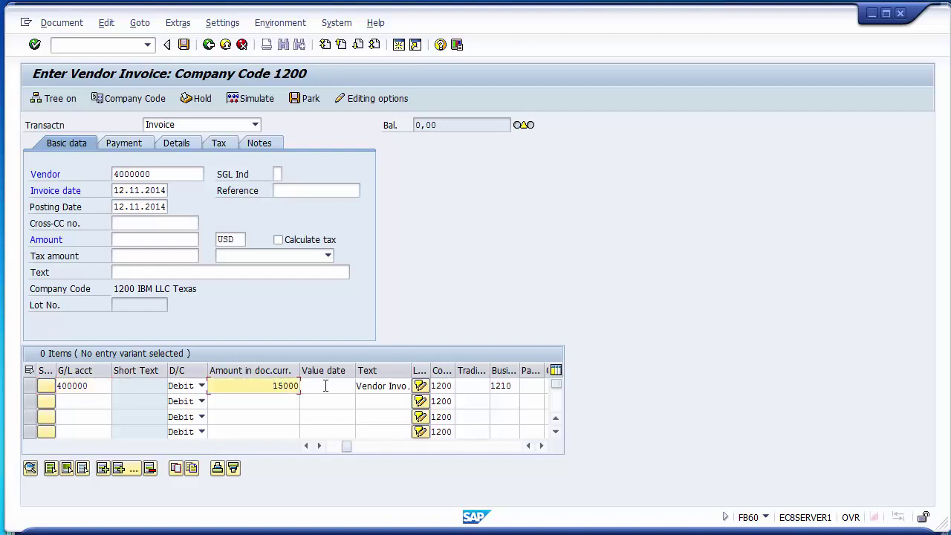
{"action": "left_click", "coordinate": [367, 387]}
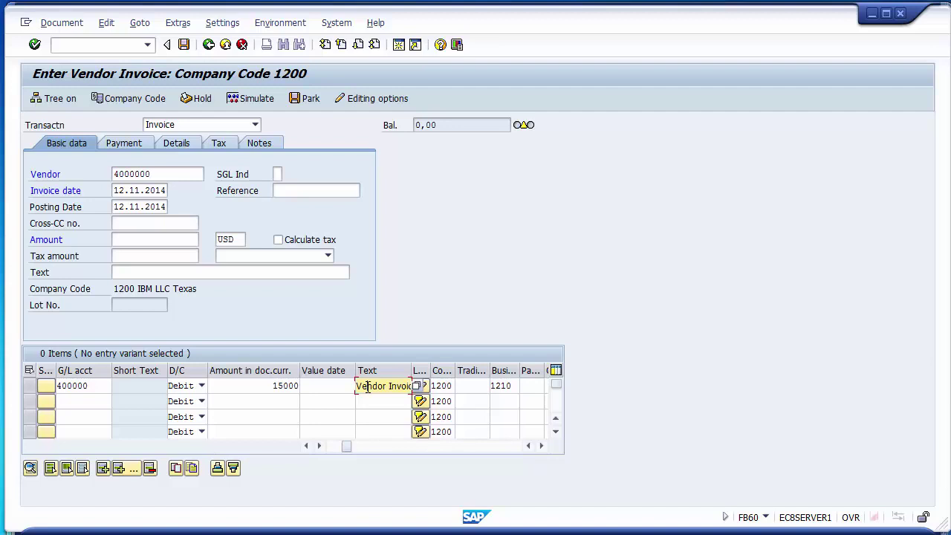
{"action": "left_click", "coordinate": [497, 389]}
{"action": "left_click_drag", "start_coordinate": [344, 447], "coordinate": [304, 454]}
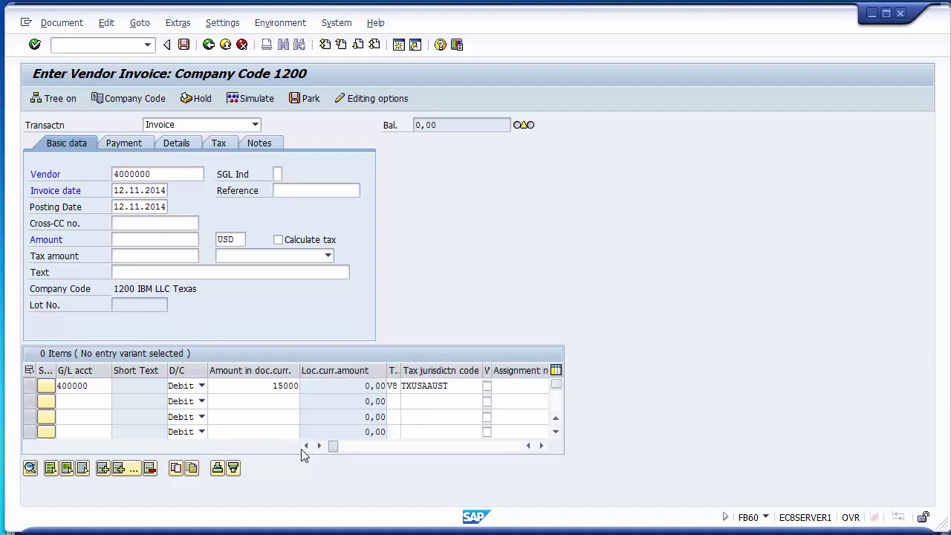
{"action": "left_click", "coordinate": [457, 386]}
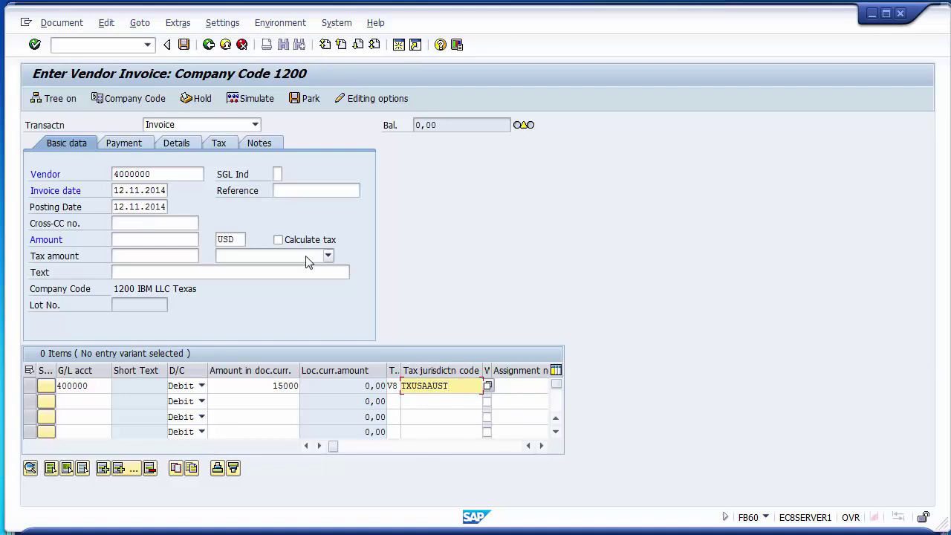
Set the header text of the vendor invoice to Vendor Invoice
{"action": "left_click", "coordinate": [282, 272]}
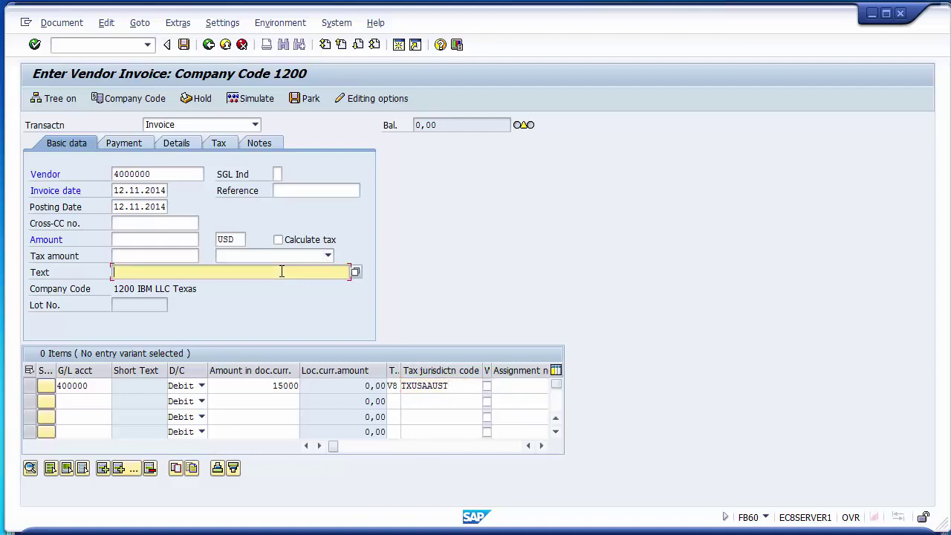
{"action": "left_click", "coordinate": [128, 271]}
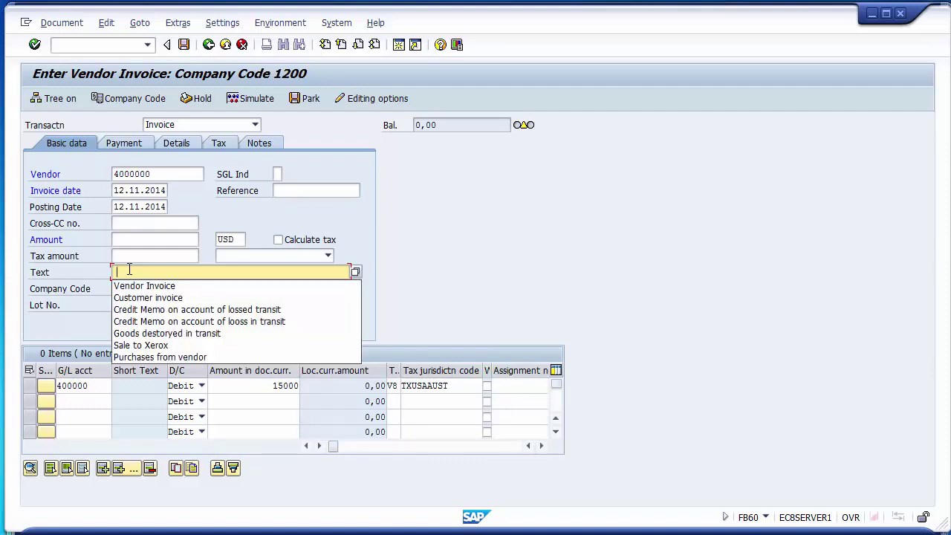
{"action": "key", "text": "Down"}
{"action": "key", "text": "Return"}
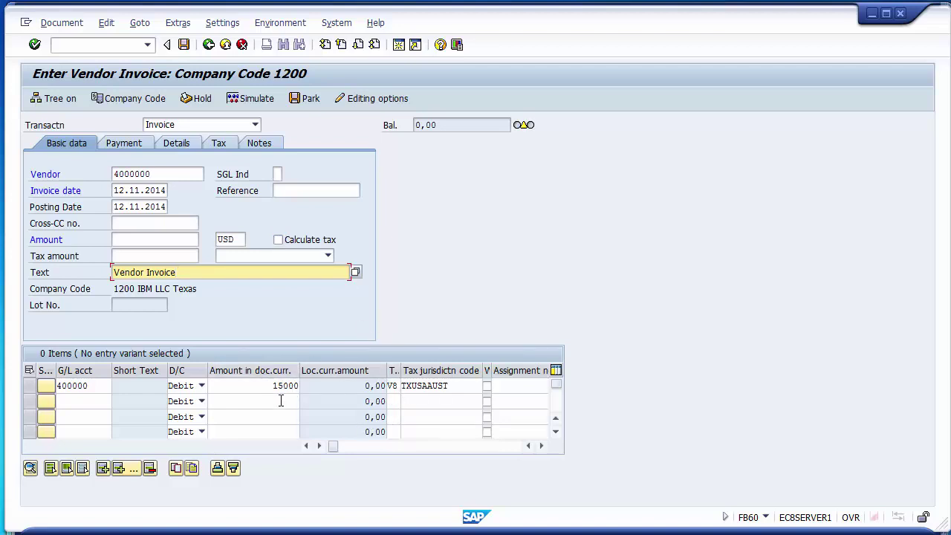
Turn on automatic tax calculation for the invoice and update the document balance
{"action": "left_click", "coordinate": [280, 240]}
{"action": "left_click", "coordinate": [278, 240]}
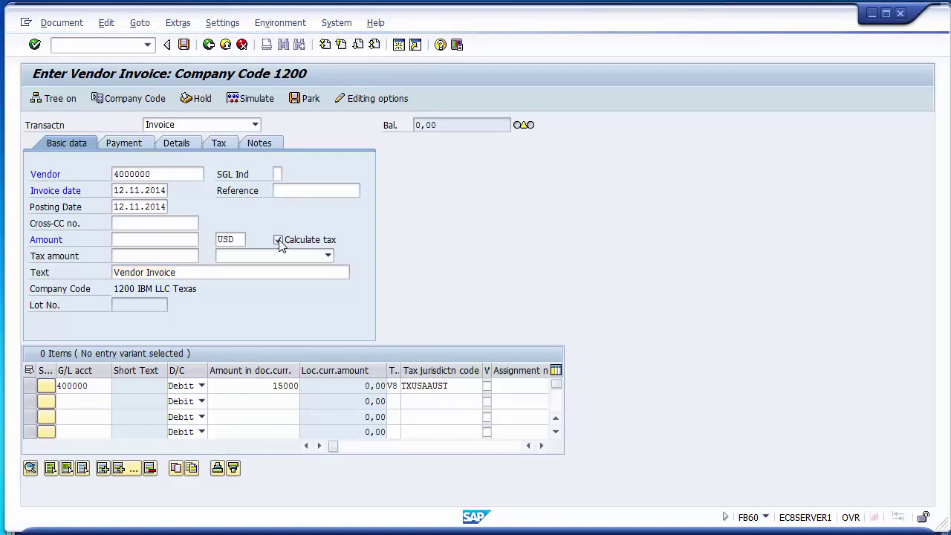
{"action": "key", "text": "Return"}
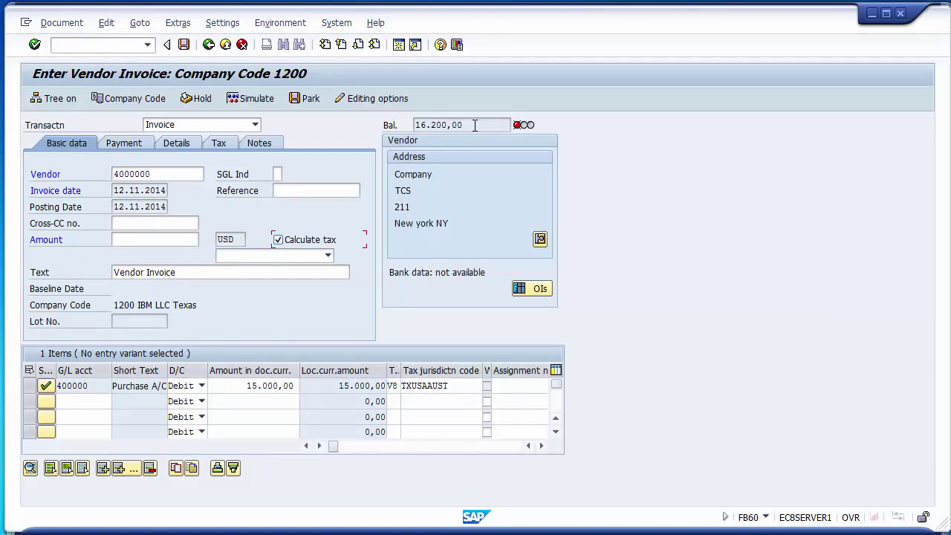
Copy the document balance into the invoice amount, 16.200,00 USD, and update the balance
{"action": "left_click_drag", "start_coordinate": [474, 124], "coordinate": [417, 124]}
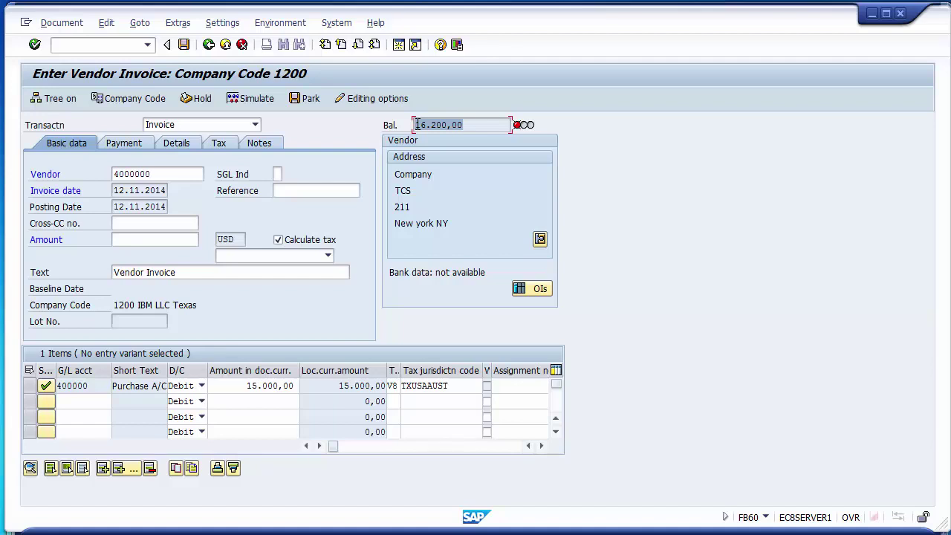
{"action": "left_click", "coordinate": [477, 125]}
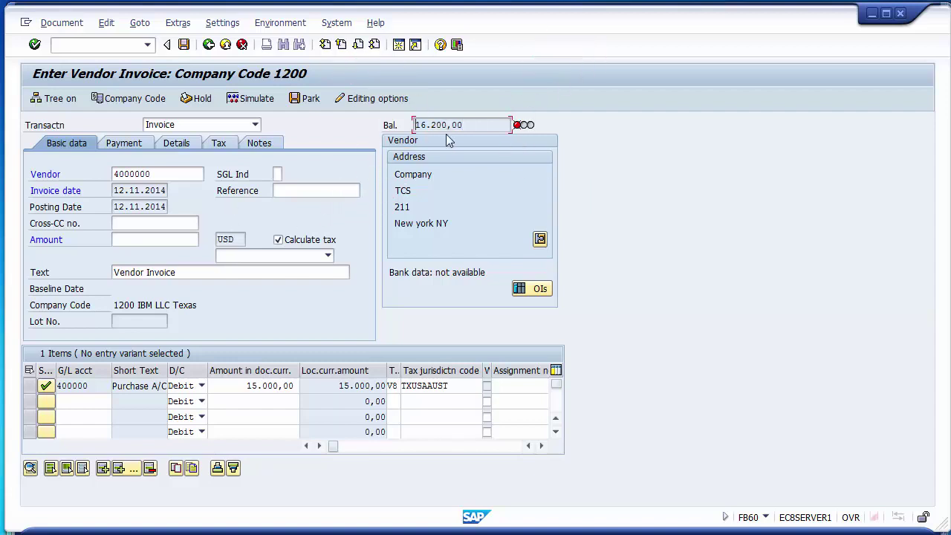
{"action": "left_click_drag", "start_coordinate": [468, 125], "coordinate": [410, 125]}
{"action": "key", "text": "ctrl+c"}
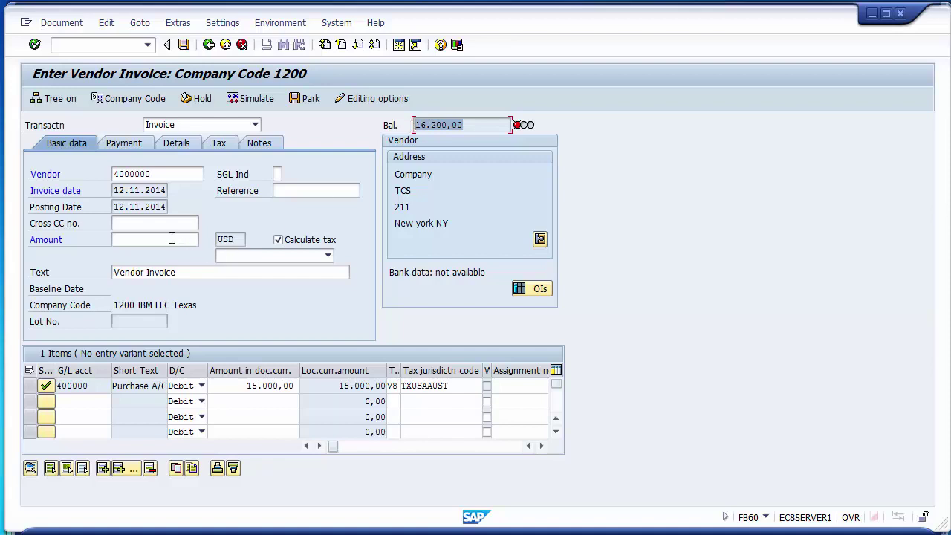
{"action": "left_click", "coordinate": [170, 238]}
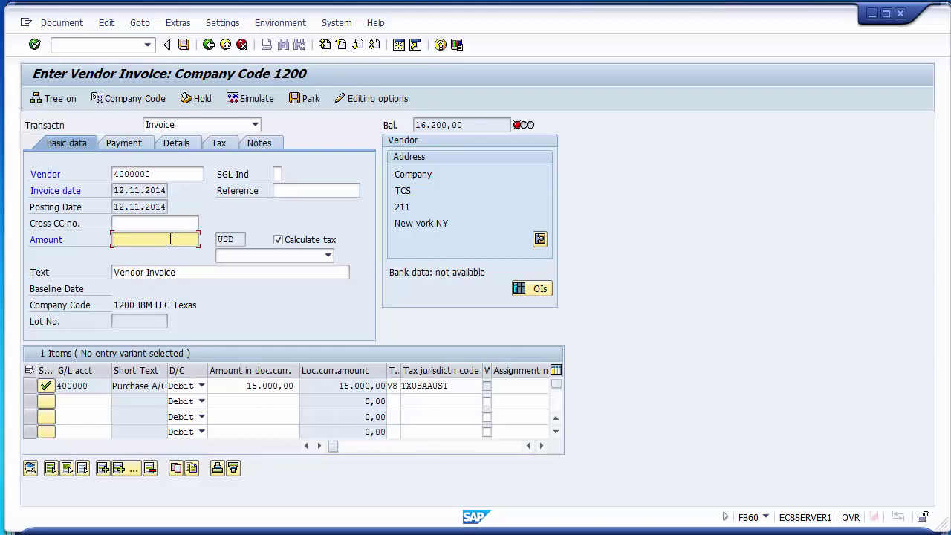
{"action": "key", "text": "ctrl+v"}
{"action": "left_click_drag", "start_coordinate": [467, 125], "coordinate": [413, 125]}
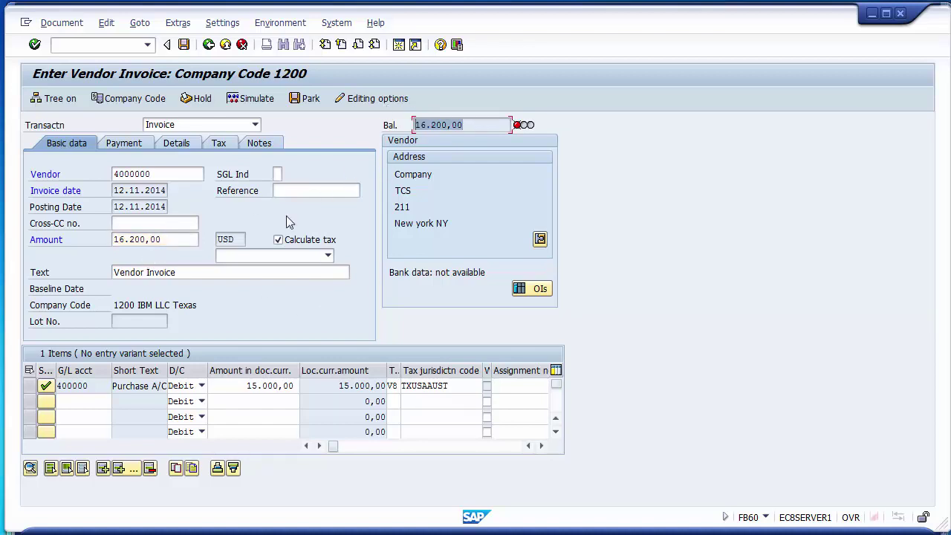
{"action": "left_click", "coordinate": [191, 236]}
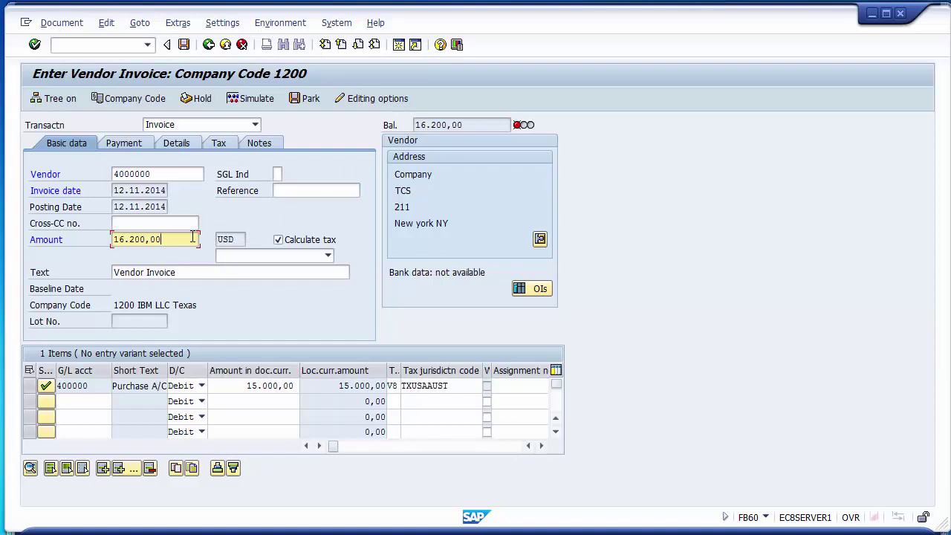
{"action": "key", "text": "Return"}
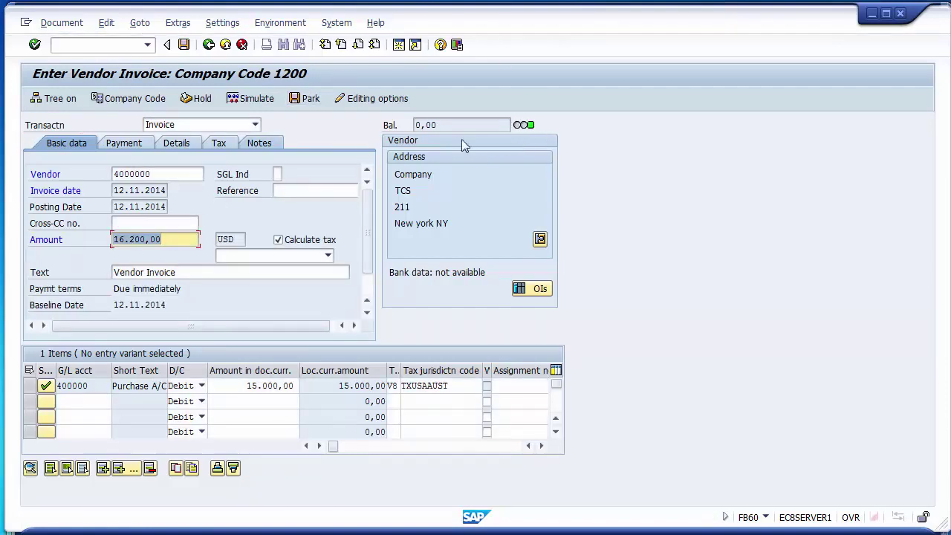
Check the invoice balance and simulate the posting to view the document overview
{"action": "left_click_drag", "start_coordinate": [415, 125], "coordinate": [442, 125]}
{"action": "left_click", "coordinate": [445, 125]}
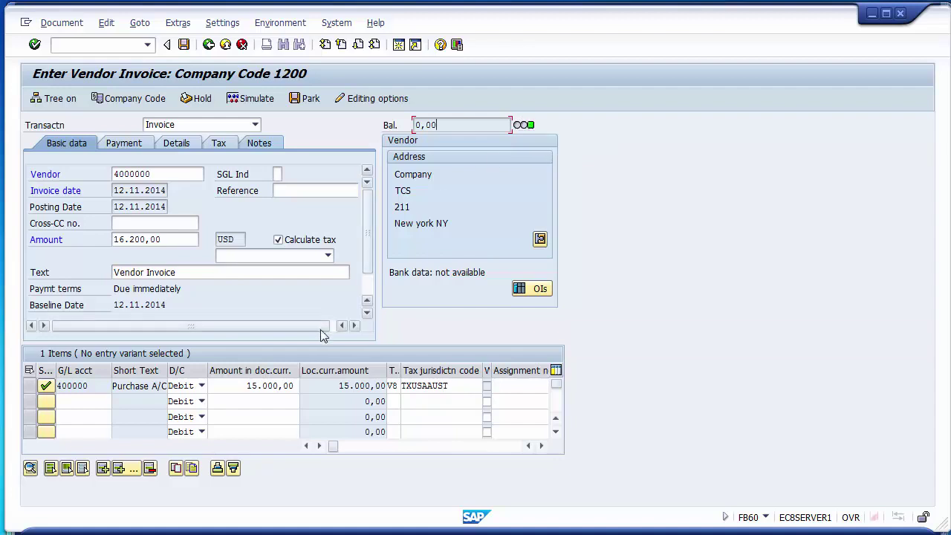
{"action": "left_click", "coordinate": [249, 105]}
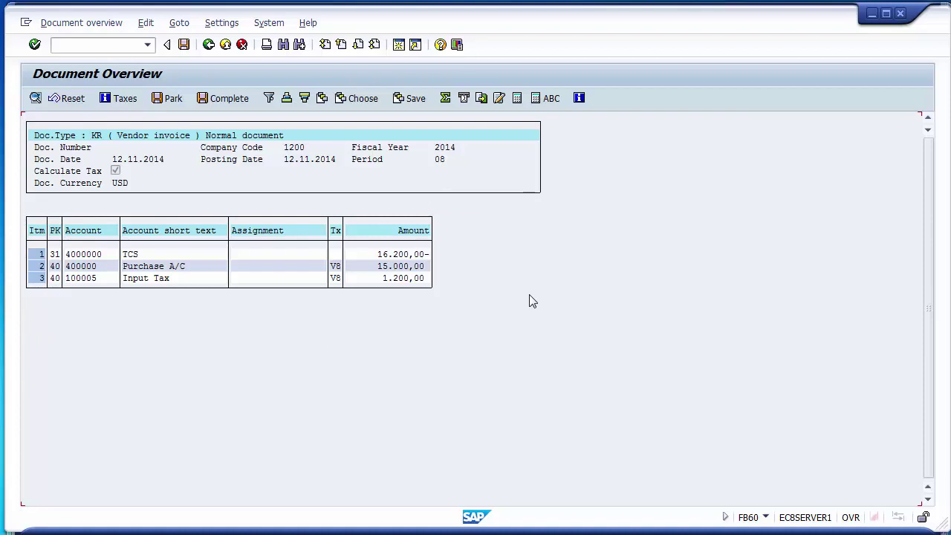
Review the vendor, purchase and input tax lines in the simulated vendor invoice and post the document
{"action": "left_click", "coordinate": [88, 254]}
{"action": "left_click", "coordinate": [385, 254]}
{"action": "left_click", "coordinate": [190, 269]}
{"action": "left_click", "coordinate": [396, 267]}
{"action": "left_click", "coordinate": [158, 278]}
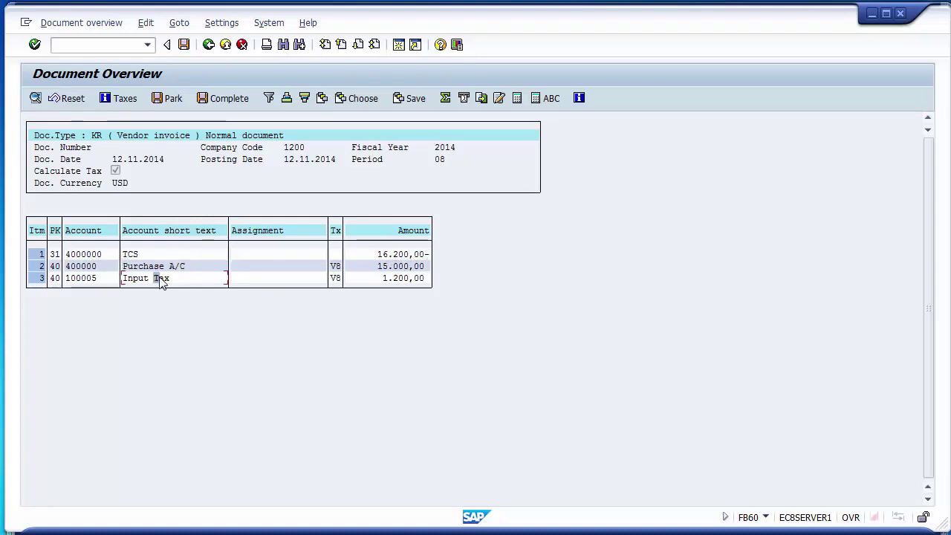
{"action": "left_click", "coordinate": [405, 282]}
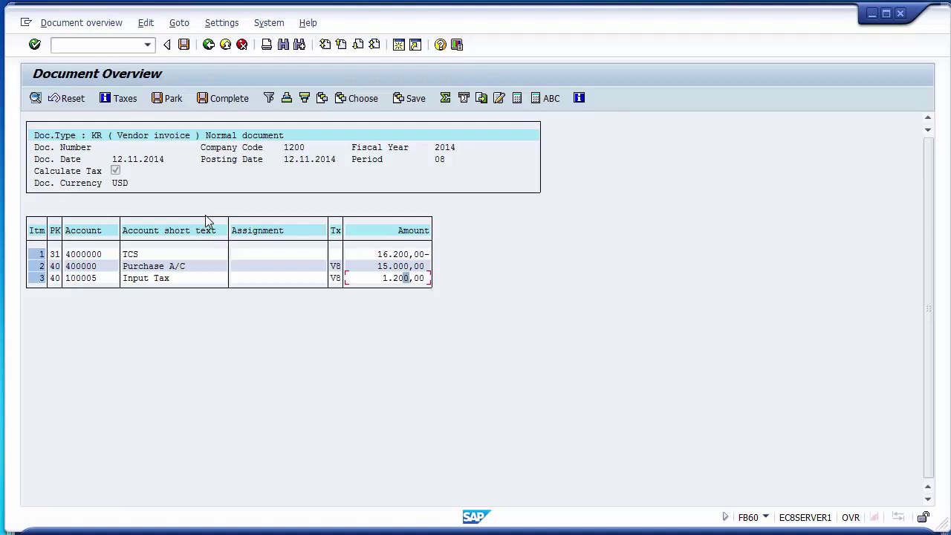
{"action": "left_click", "coordinate": [185, 48]}
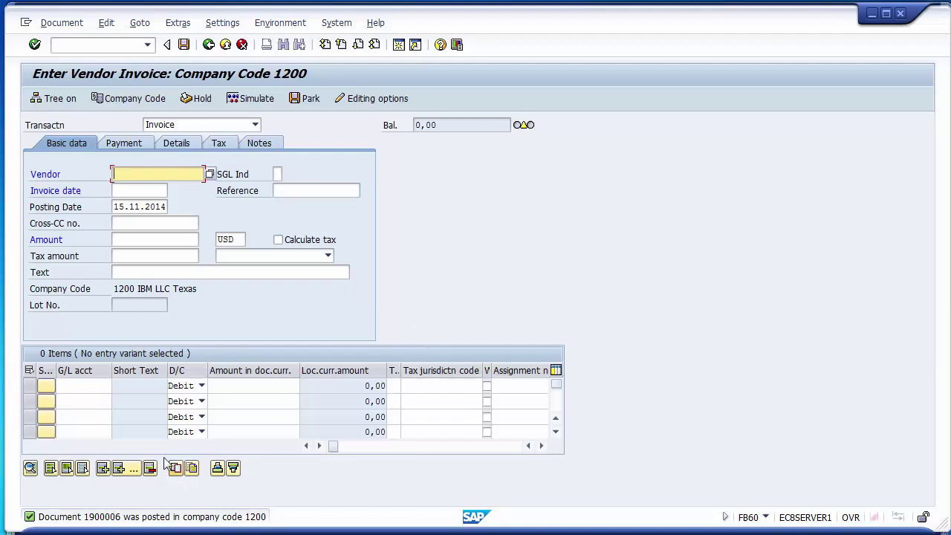
Display the posted invoice document and examine its line items, widening the tax code column to read the codes
{"action": "left_click", "coordinate": [58, 24]}
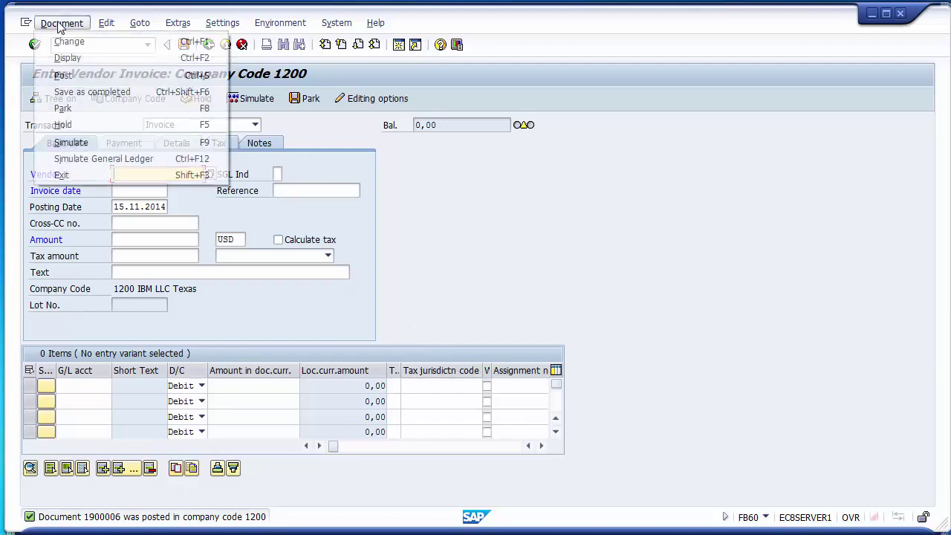
{"action": "left_click", "coordinate": [67, 58]}
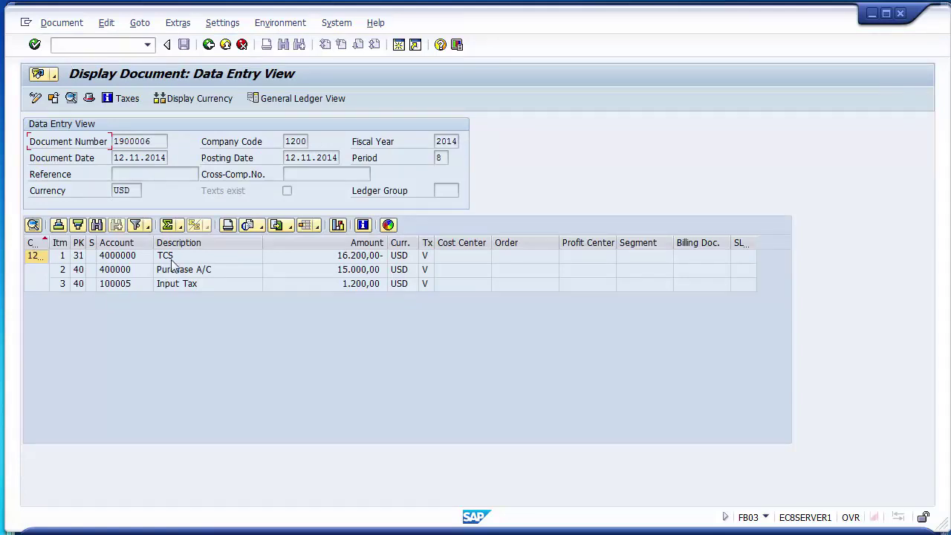
{"action": "left_click", "coordinate": [136, 257]}
{"action": "left_click", "coordinate": [133, 282]}
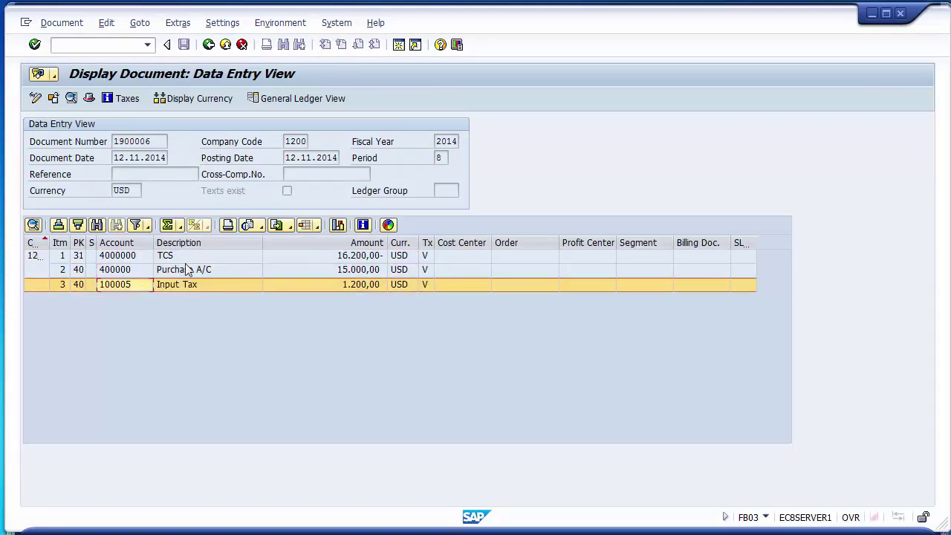
{"action": "left_click", "coordinate": [315, 257]}
{"action": "left_click", "coordinate": [219, 270]}
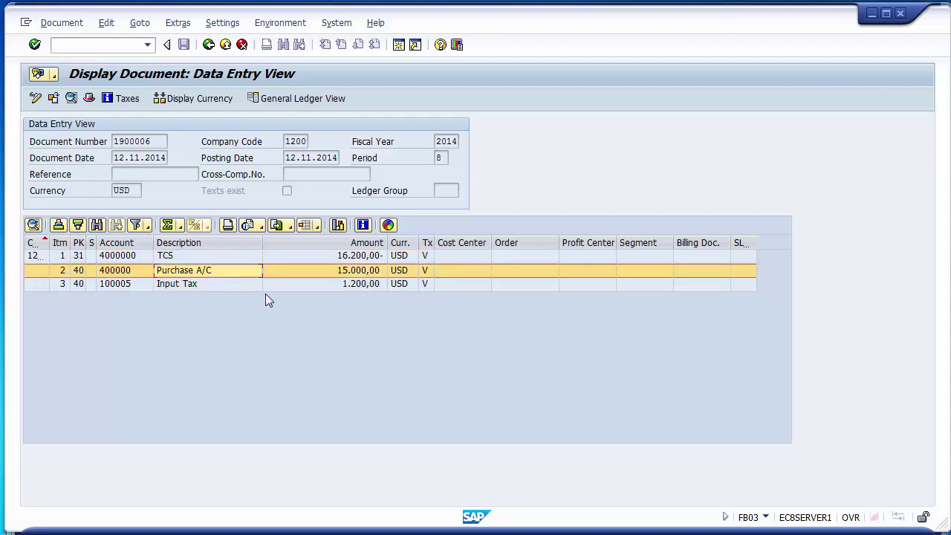
{"action": "left_click", "coordinate": [222, 285]}
{"action": "left_click", "coordinate": [213, 258]}
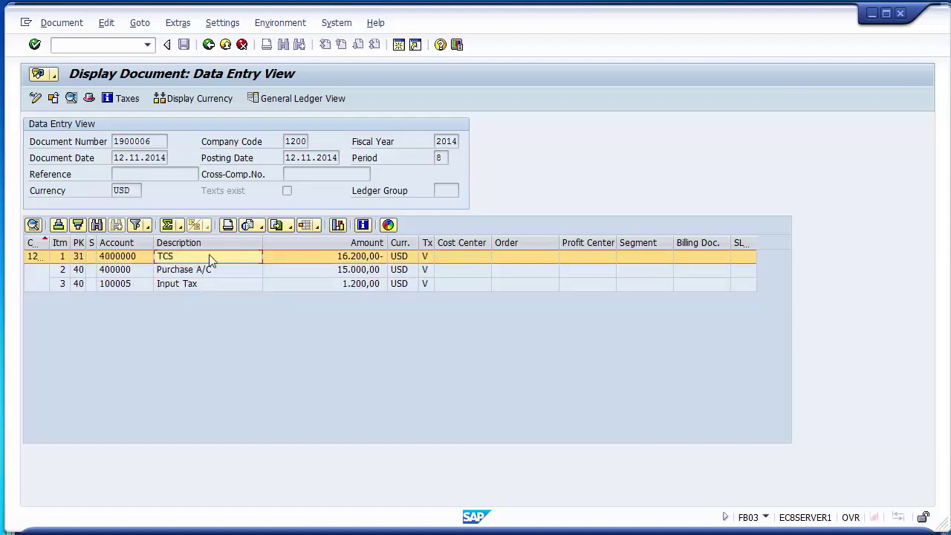
{"action": "left_click_drag", "start_coordinate": [436, 243], "coordinate": [454, 238]}
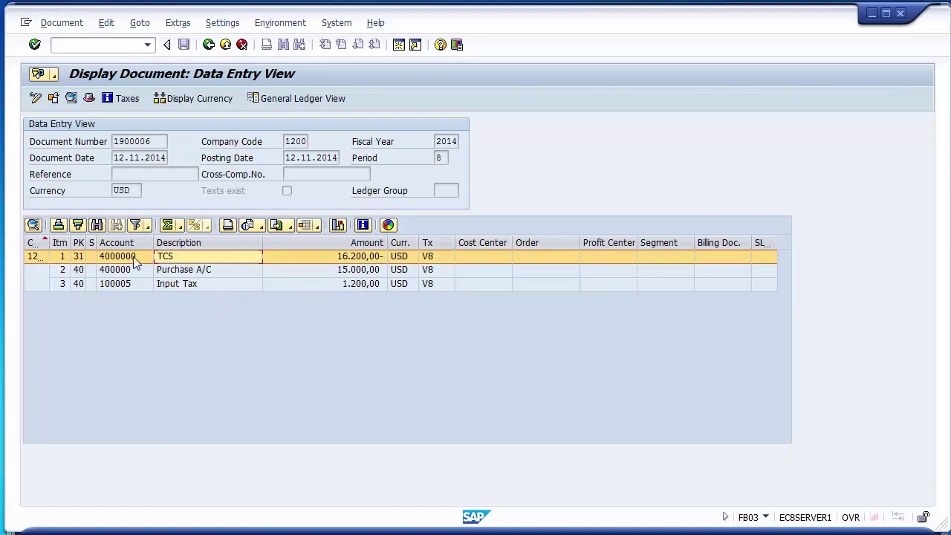
Check the entering user, entry date, transaction code and time of entry in the document header, and close it
{"action": "left_click", "coordinate": [89, 99]}
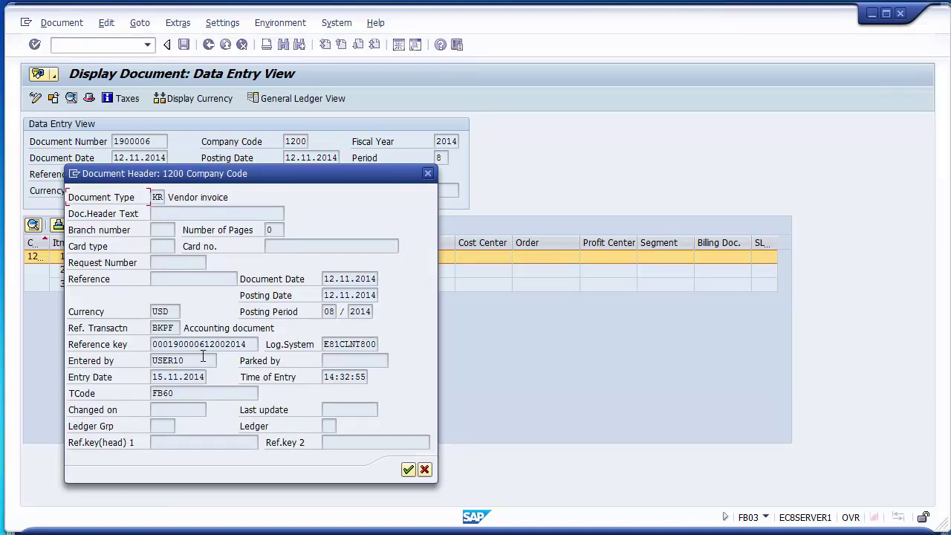
{"action": "left_click_drag", "start_coordinate": [200, 360], "coordinate": [152, 394]}
{"action": "left_click_drag", "start_coordinate": [367, 377], "coordinate": [324, 377]}
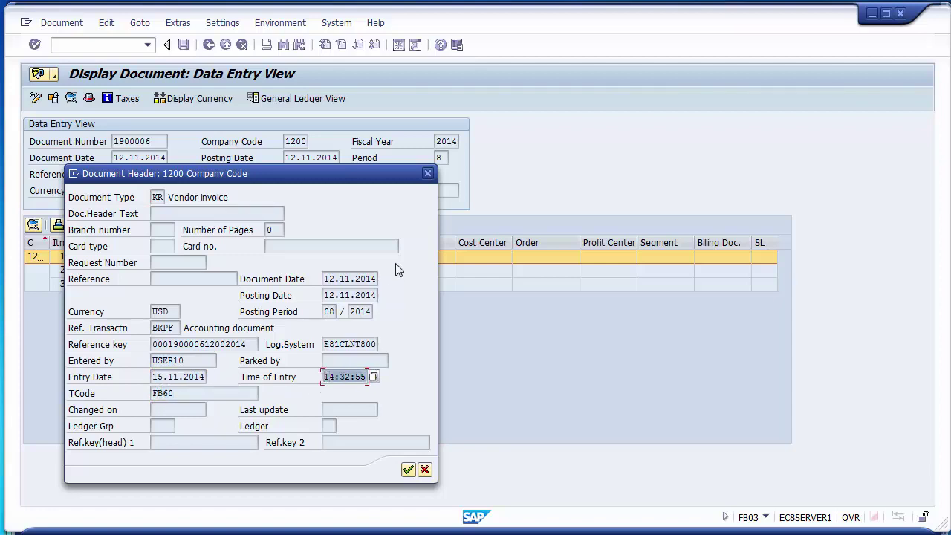
{"action": "left_click", "coordinate": [425, 470]}
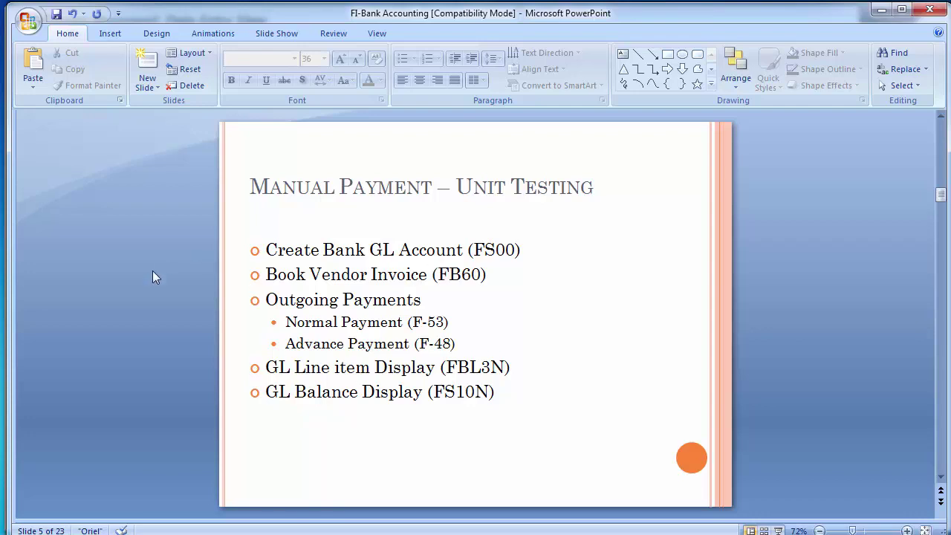
Return to SAP and list the open items of vendor TCS in company code 1200 with transaction FBL1N
{"action": "key", "text": "alt+Tab"}
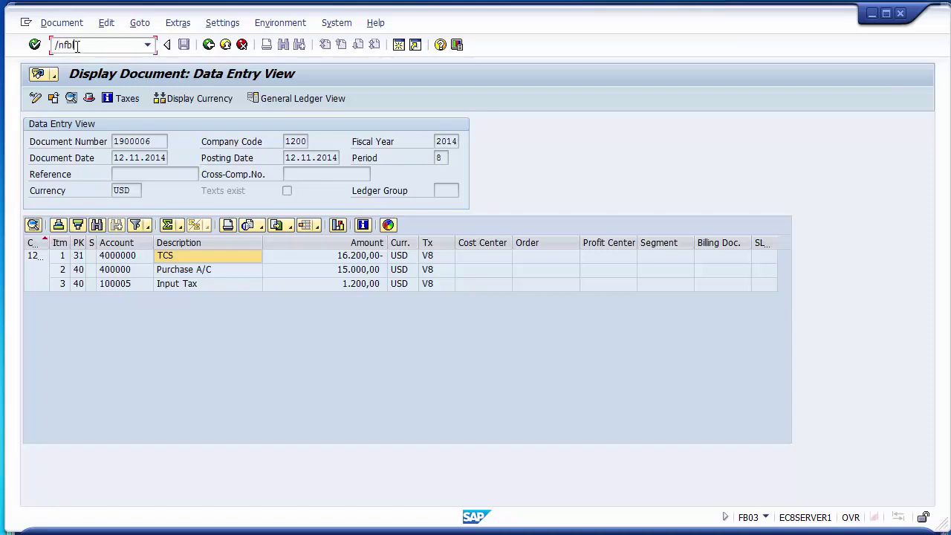
{"action": "key", "text": "Return"}
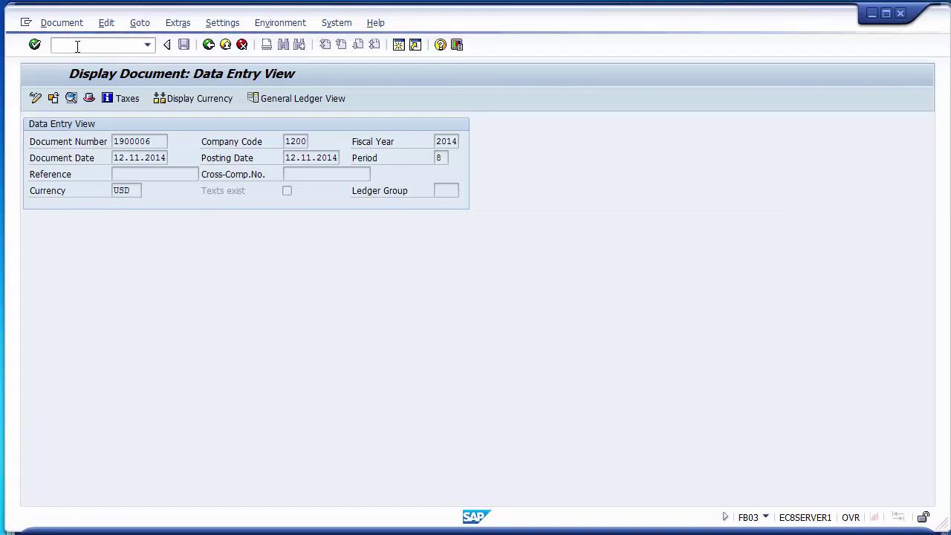
{"action": "type", "text": "4000000"}
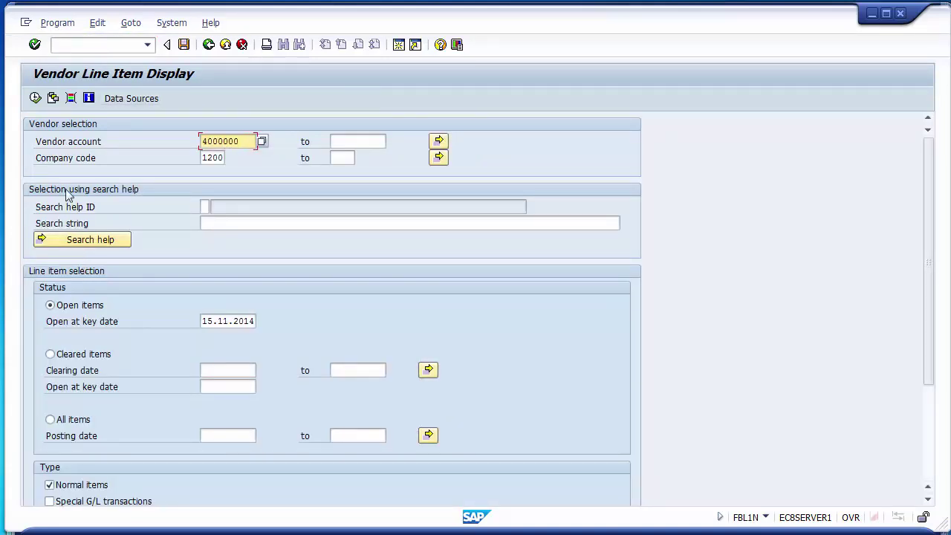
{"action": "left_click", "coordinate": [35, 98]}
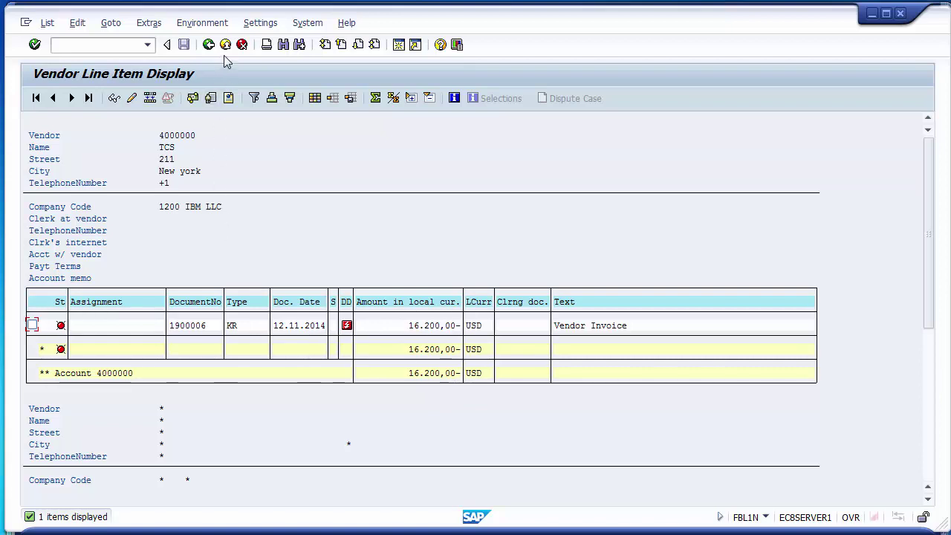
Display the balance of vendor TCS for company code 1200 and fiscal year 2014 with transaction FK10N
{"action": "left_click", "coordinate": [124, 44]}
{"action": "type", "text": "/nf"}
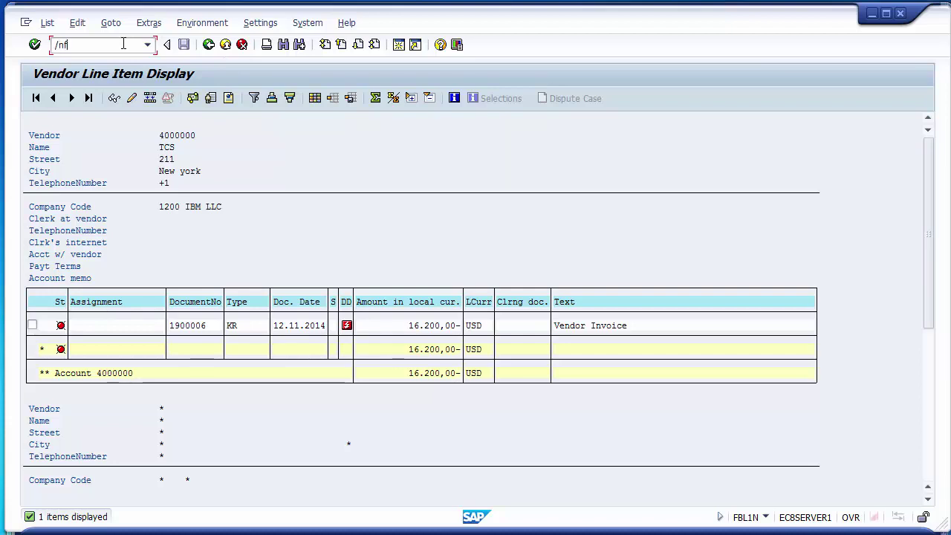
{"action": "type", "text": "k10n"}
{"action": "key", "text": "Return"}
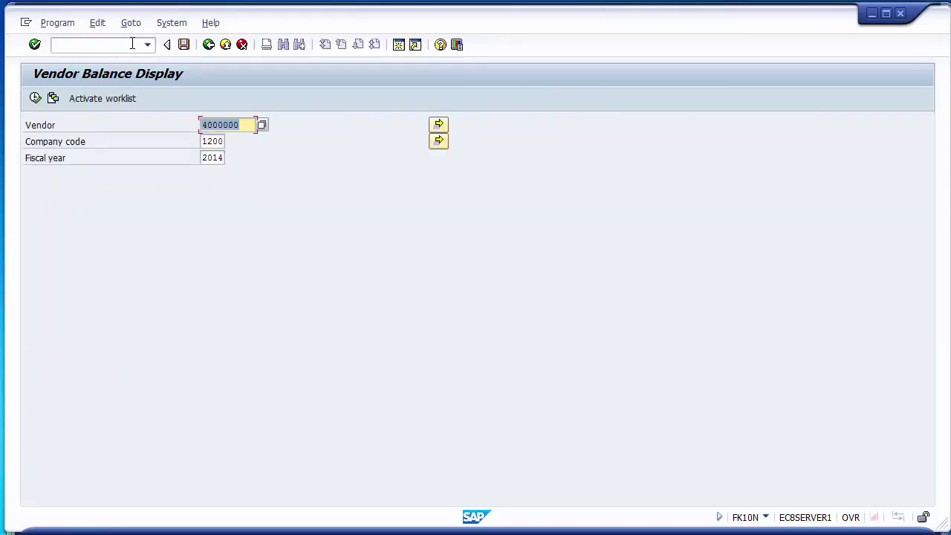
{"action": "left_click", "coordinate": [248, 125]}
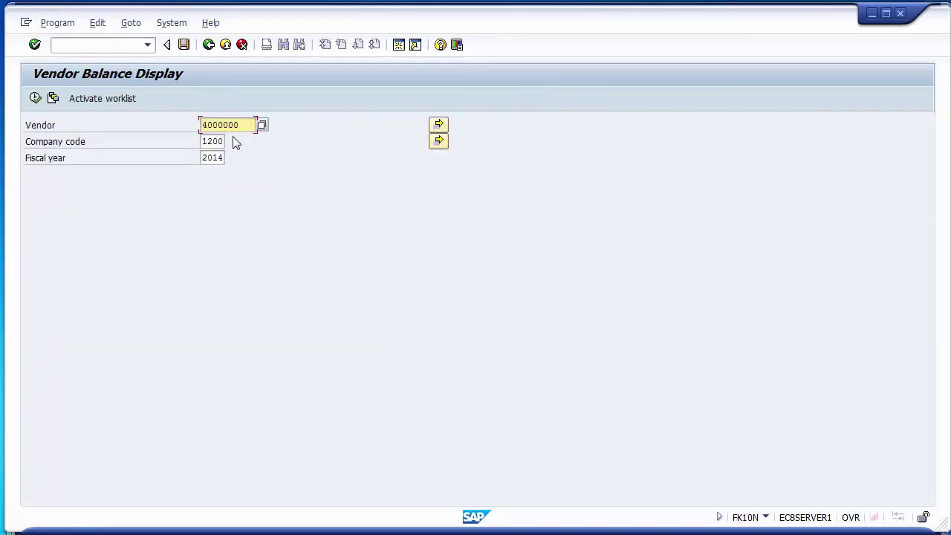
{"action": "left_click", "coordinate": [225, 141]}
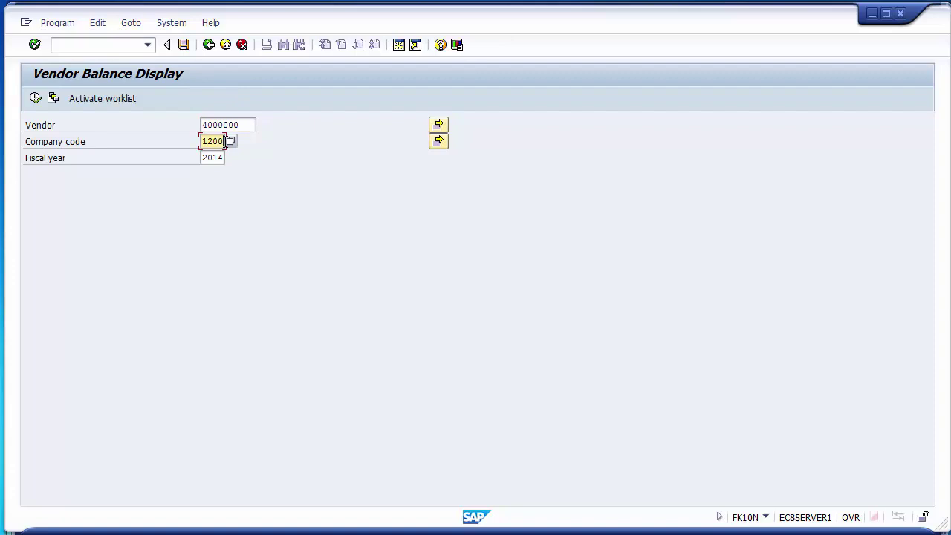
{"action": "left_click", "coordinate": [222, 159]}
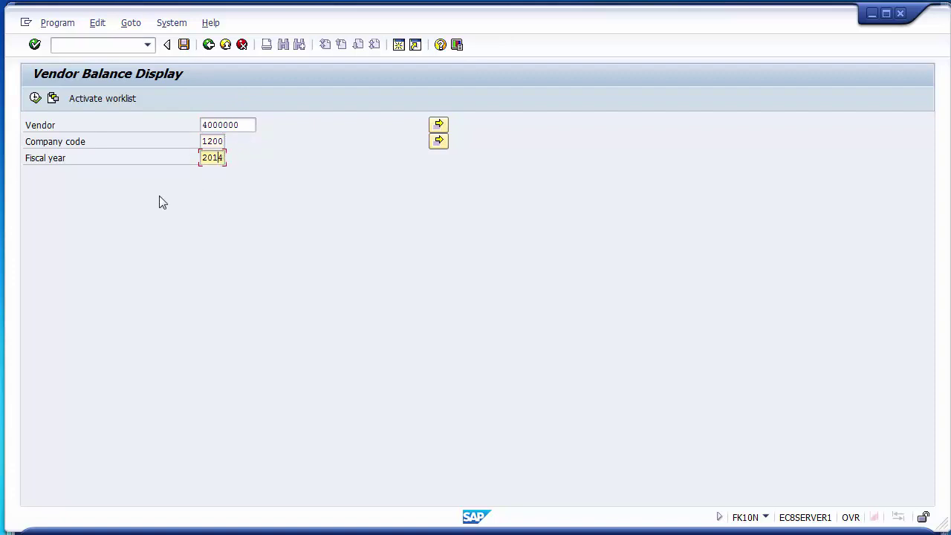
{"action": "left_click", "coordinate": [35, 99]}
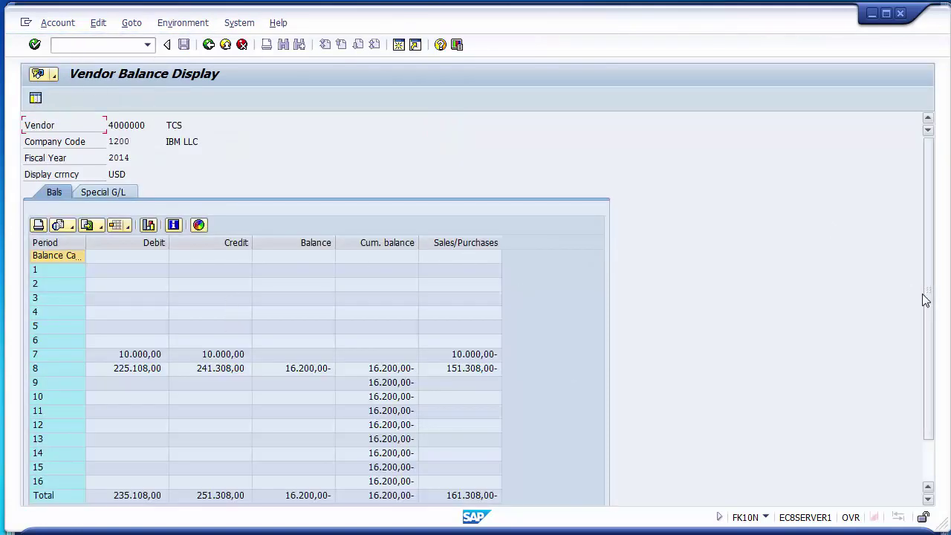
Examine the period 8 balance and the Balance column of the vendor balances, and return to SAP Easy Access
{"action": "left_click_drag", "start_coordinate": [927, 312], "coordinate": [927, 353]}
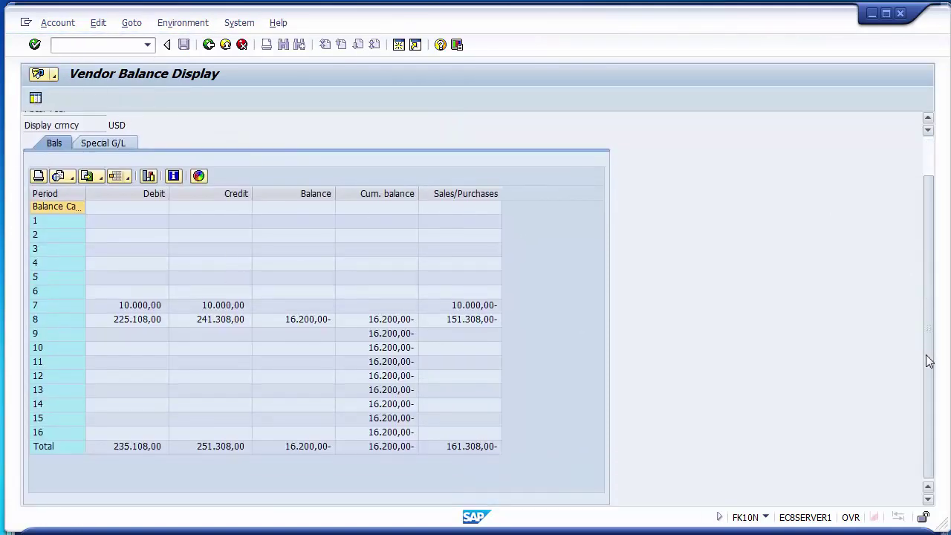
{"action": "left_click", "coordinate": [292, 321]}
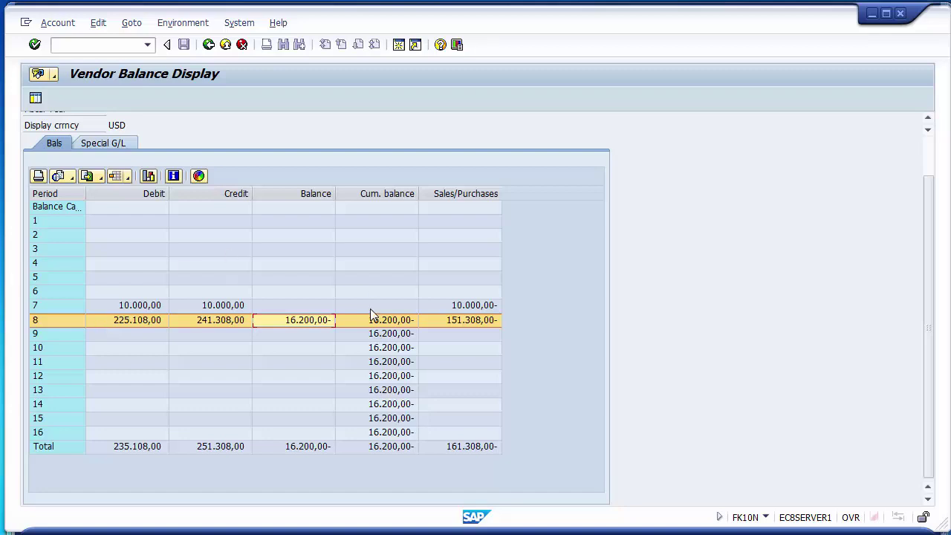
{"action": "left_click", "coordinate": [296, 192]}
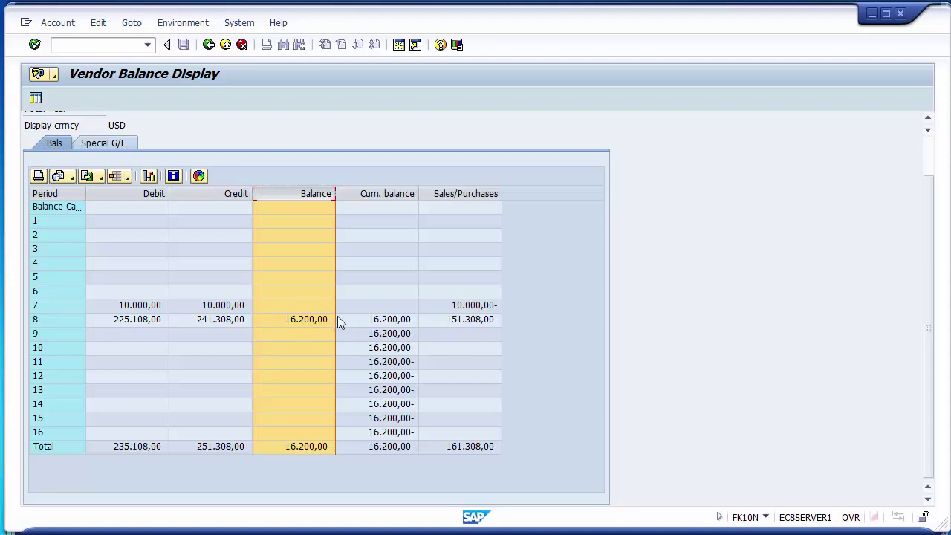
{"action": "left_click", "coordinate": [209, 45]}
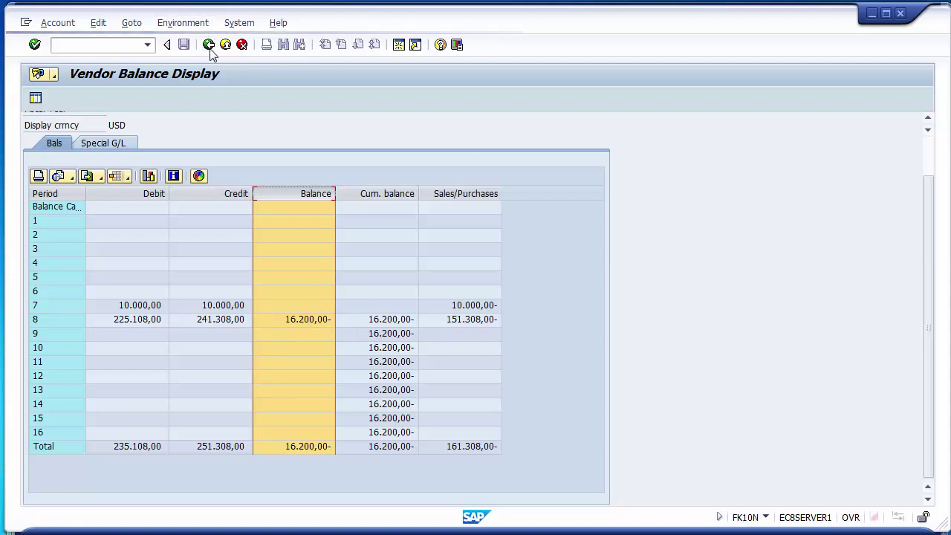
{"action": "left_click", "coordinate": [209, 45]}
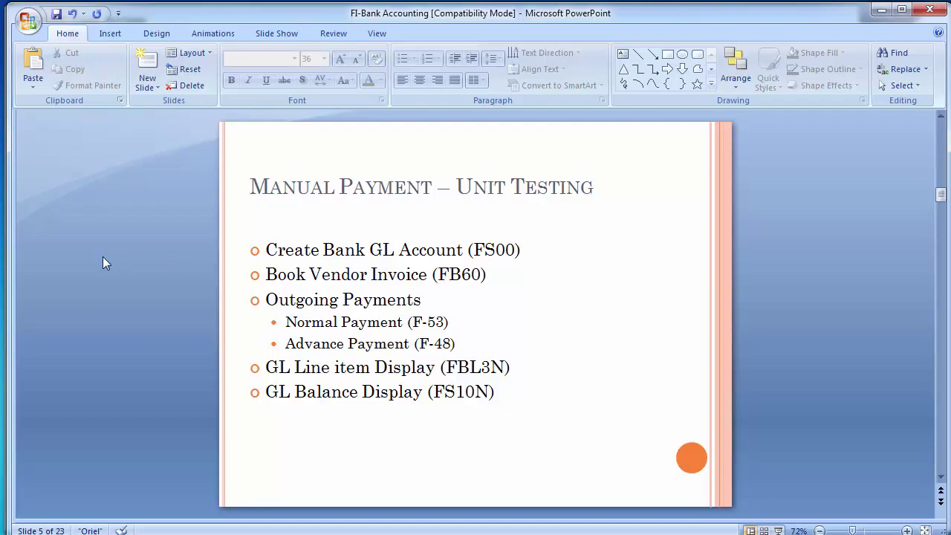
Switch back to SAP from the presentation and open outgoing payment posting with transaction F-53
{"action": "key", "text": "alt+Tab"}
{"action": "left_click", "coordinate": [77, 46]}
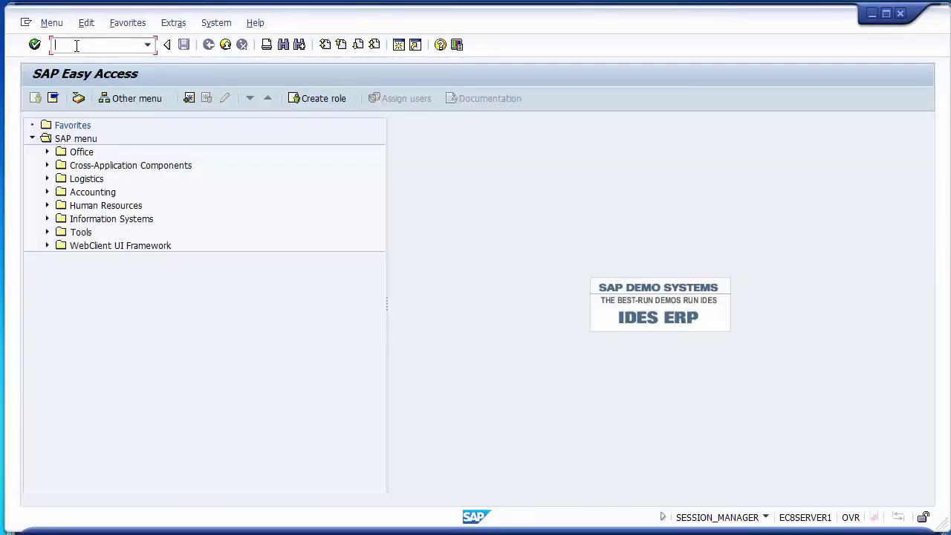
{"action": "type", "text": "f-53"}
{"action": "key", "text": "Return"}
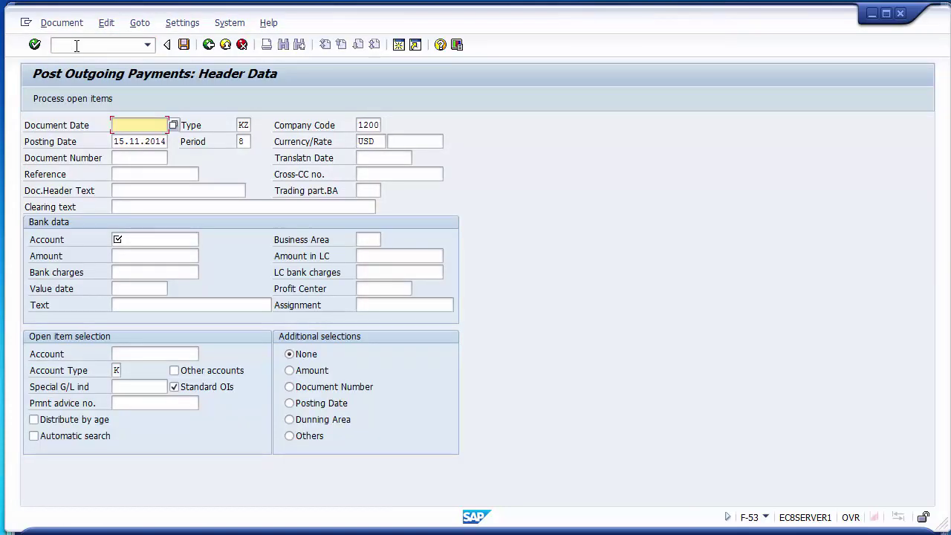
Set the payment's document date to 15.11.2014 and check the document type, company code and currency in the header
{"action": "key", "text": "Down"}
{"action": "key", "text": "Down"}
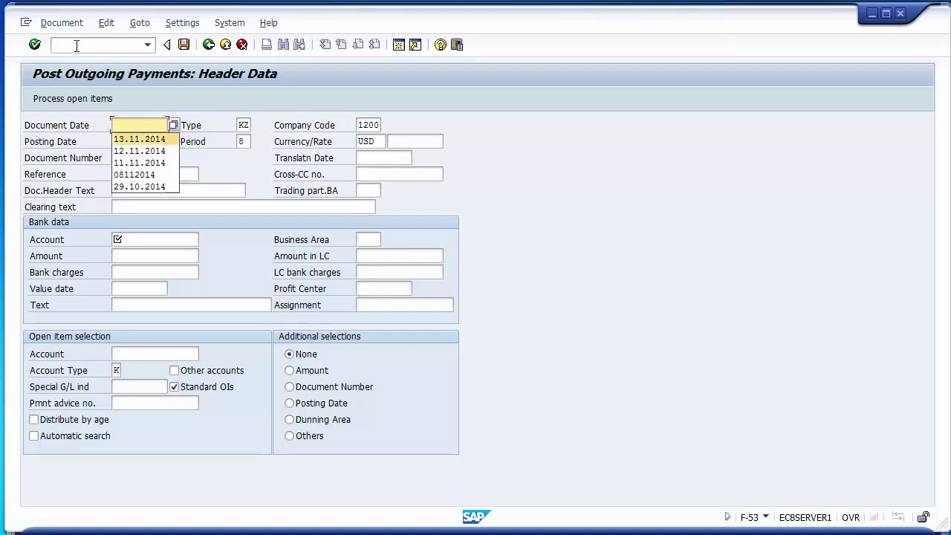
{"action": "key", "text": "Return"}
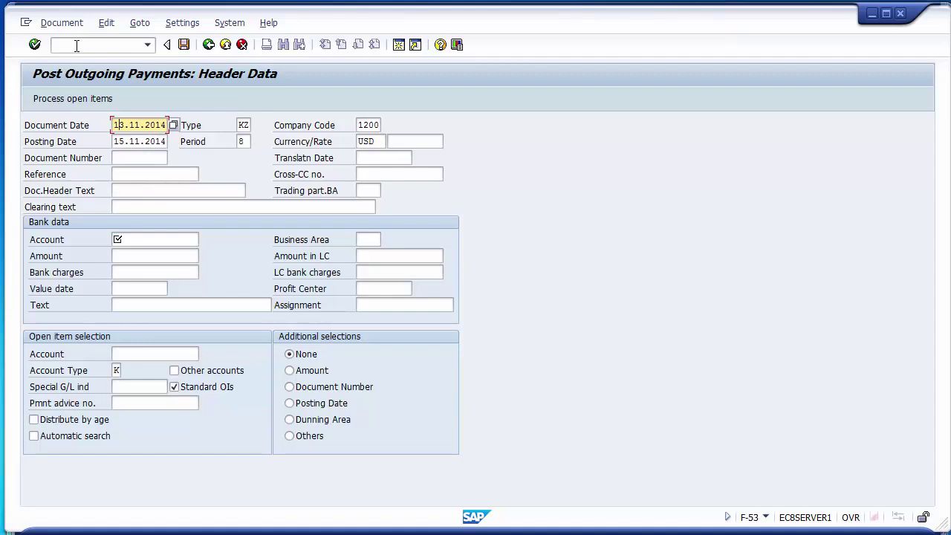
{"action": "type", "text": "5"}
{"action": "key", "text": "Tab"}
{"action": "key", "text": "Tab"}
{"action": "key", "text": "Tab"}
{"action": "key", "text": "Tab"}
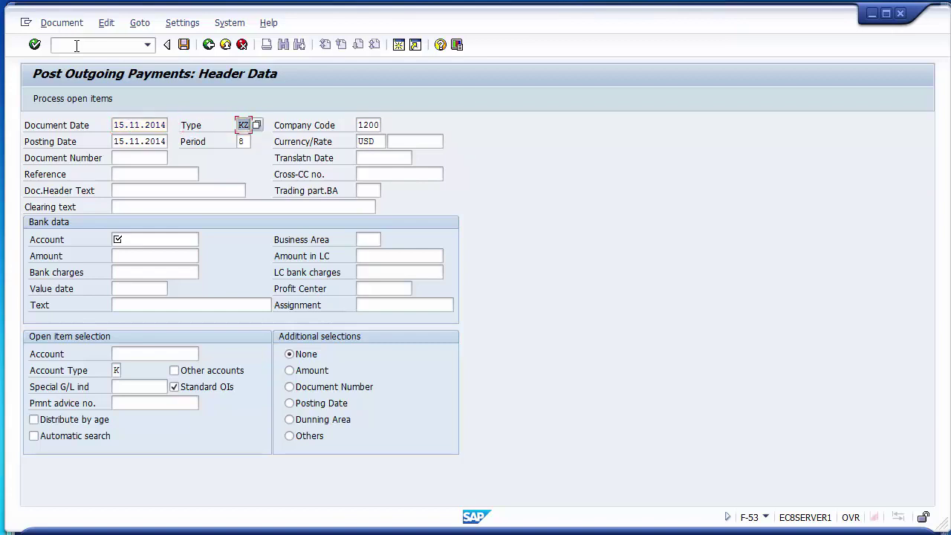
{"action": "key", "text": "Tab"}
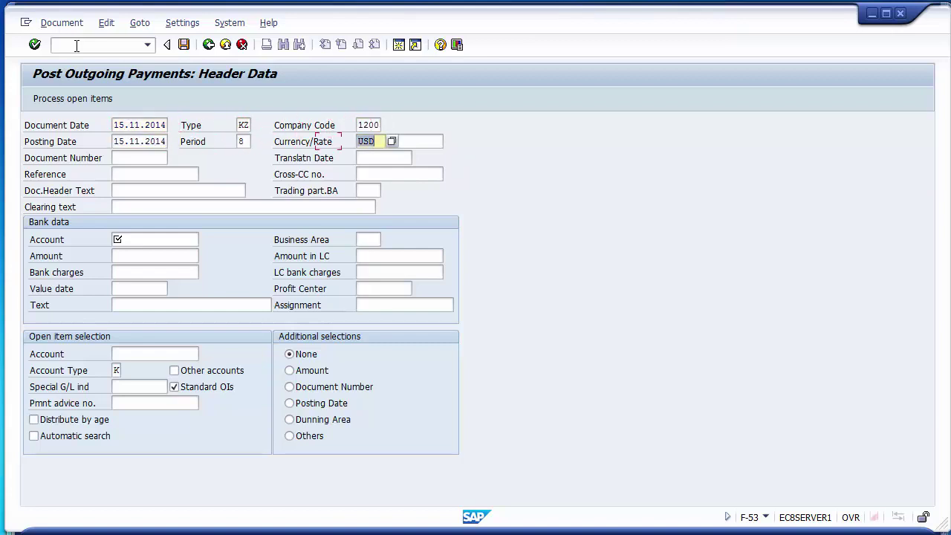
{"action": "key", "text": "Up"}
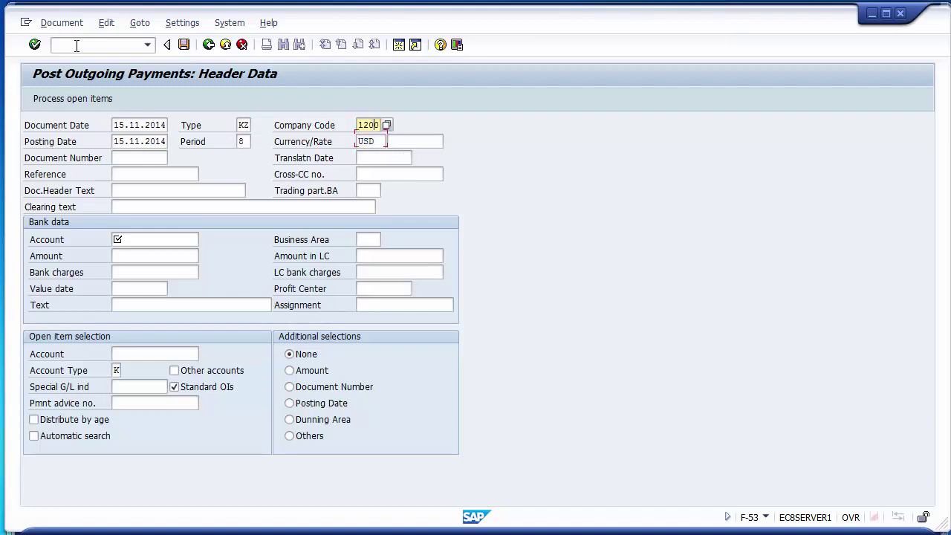
{"action": "key", "text": "Down"}
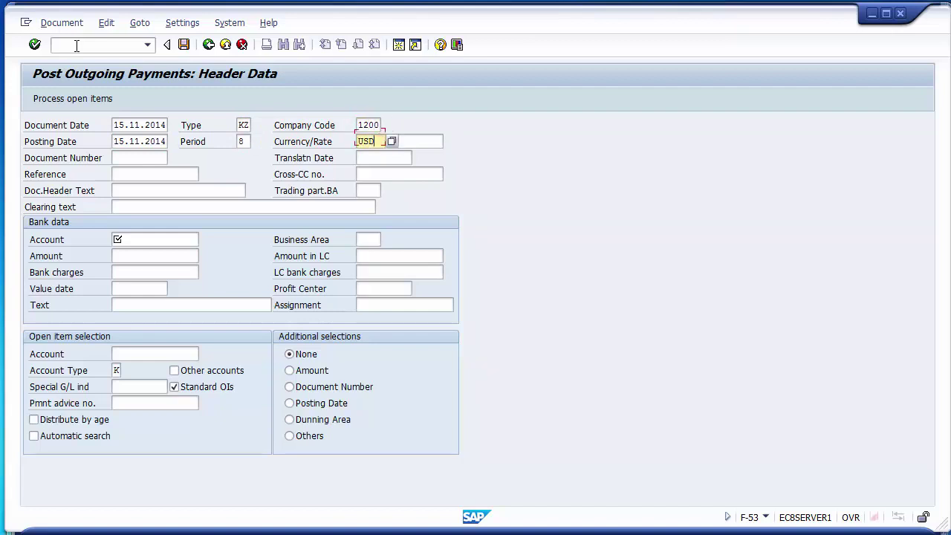
Select the CITIBANK ACCOUNT G/L account from chart of accounts 1000 as the bank account of the payment
{"action": "key", "text": "Tab"}
{"action": "key", "text": "Tab"}
{"action": "key", "text": "Tab"}
{"action": "key", "text": "Tab"}
{"action": "key", "text": "Tab"}
{"action": "key", "text": "Tab"}
{"action": "key", "text": "Tab"}
{"action": "key", "text": "Tab"}
{"action": "key", "text": "Tab"}
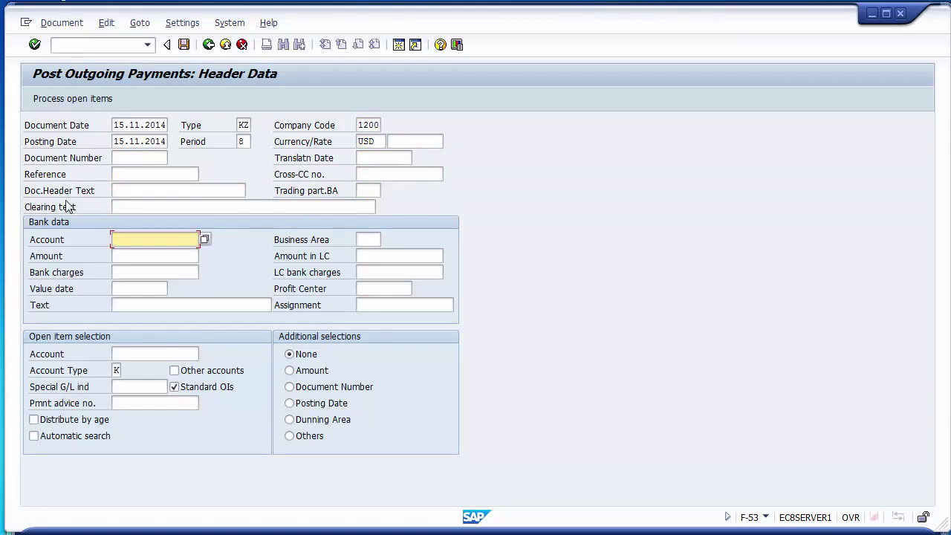
{"action": "left_click", "coordinate": [52, 245]}
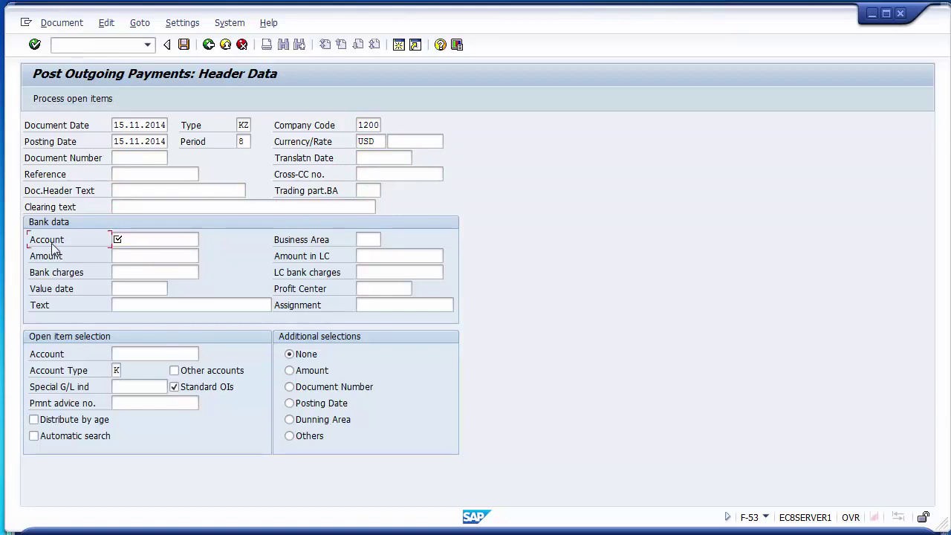
{"action": "left_click", "coordinate": [143, 237]}
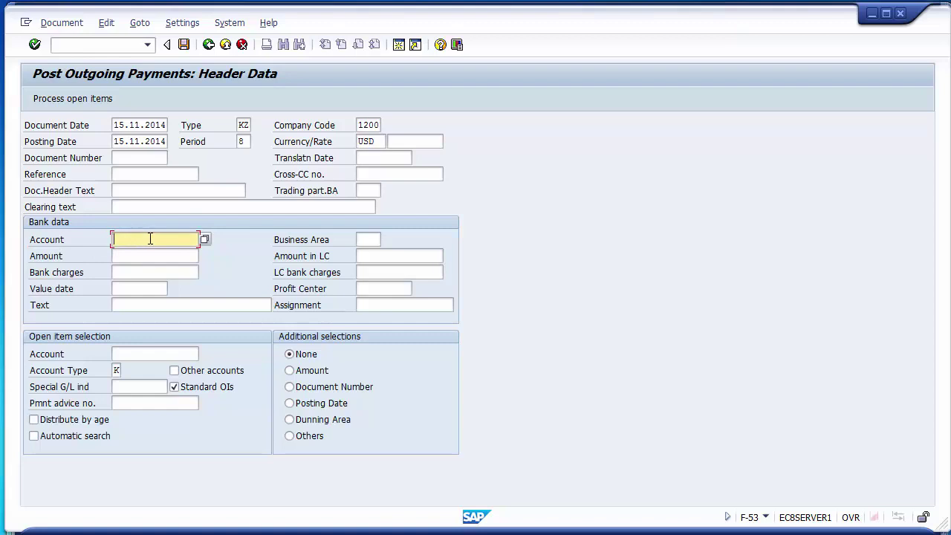
{"action": "left_click", "coordinate": [205, 240]}
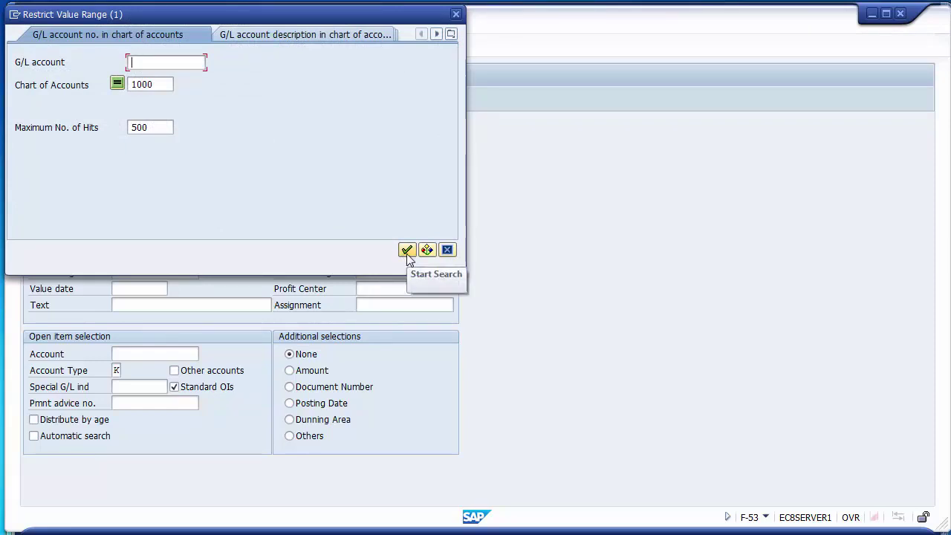
{"action": "left_click", "coordinate": [407, 253]}
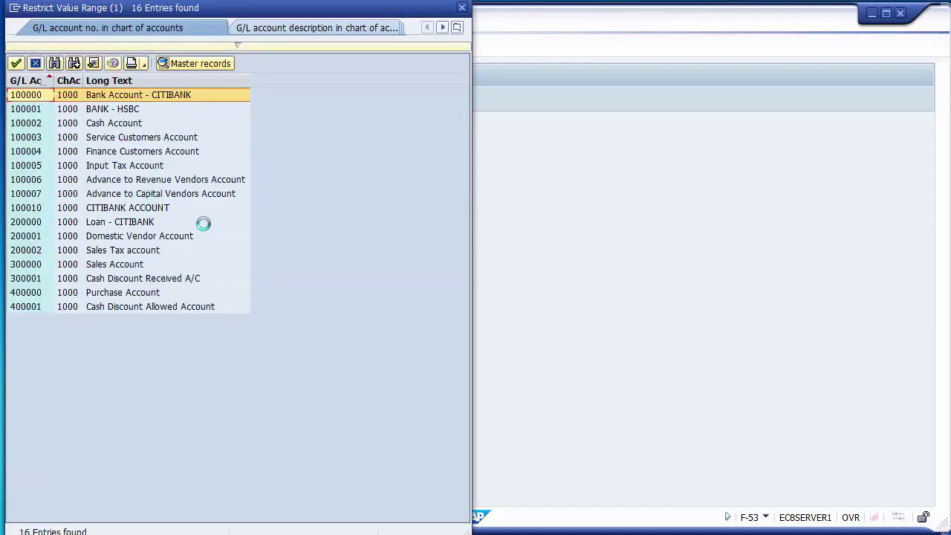
{"action": "left_click", "coordinate": [88, 209]}
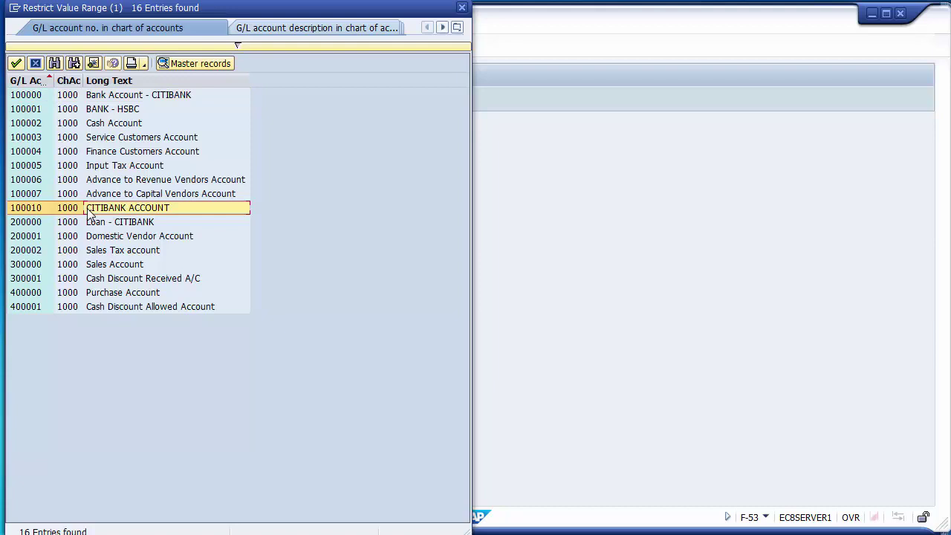
{"action": "double_click", "coordinate": [32, 210]}
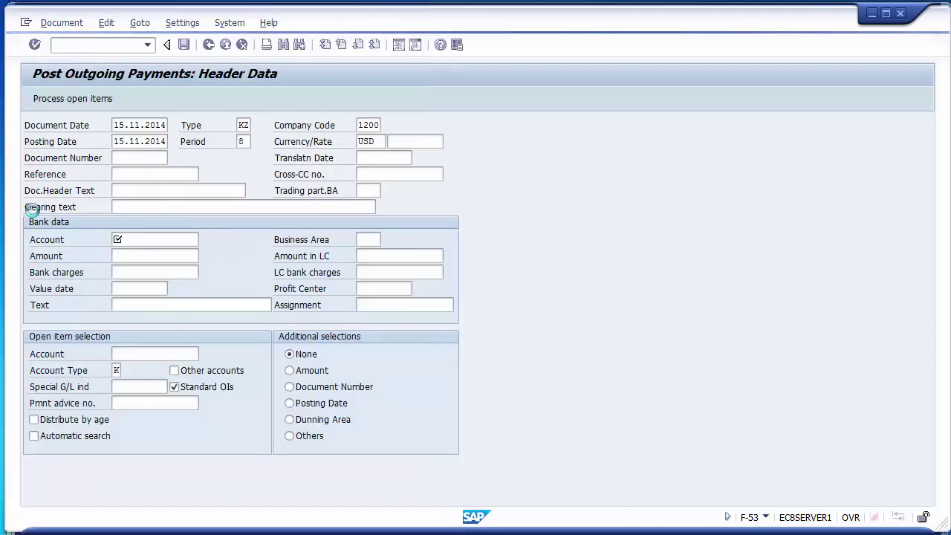
Set the bank data amount to 16200 and enter the text "Vendor payment"
{"action": "left_click", "coordinate": [130, 258]}
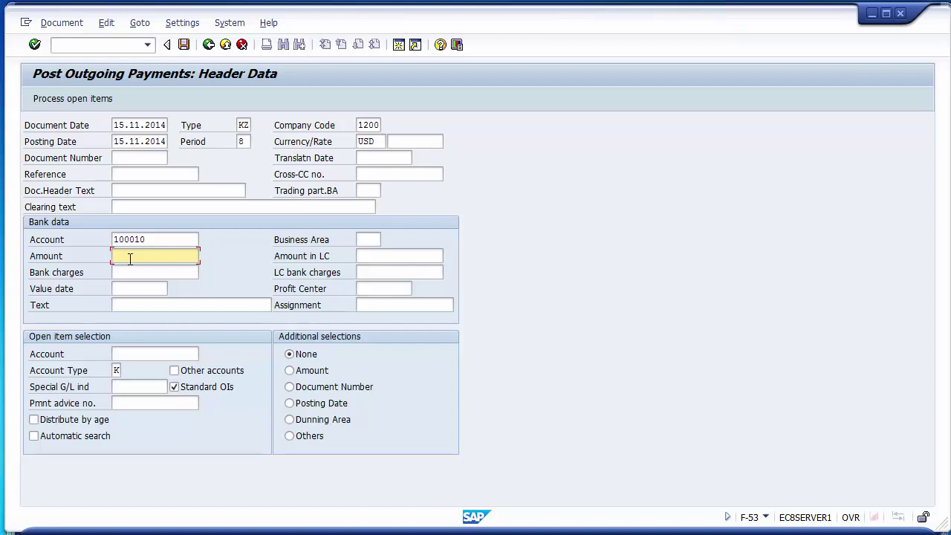
{"action": "type", "text": "16200"}
{"action": "key", "text": "Tab"}
{"action": "key", "text": "Tab"}
{"action": "key", "text": "Tab"}
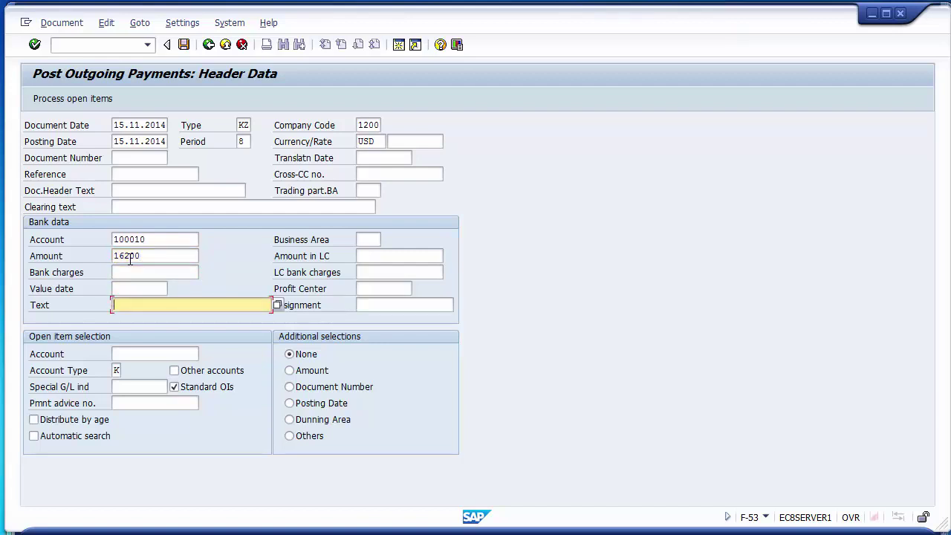
{"action": "type", "text": "Vendor payment"}
{"action": "key", "text": "Tab"}
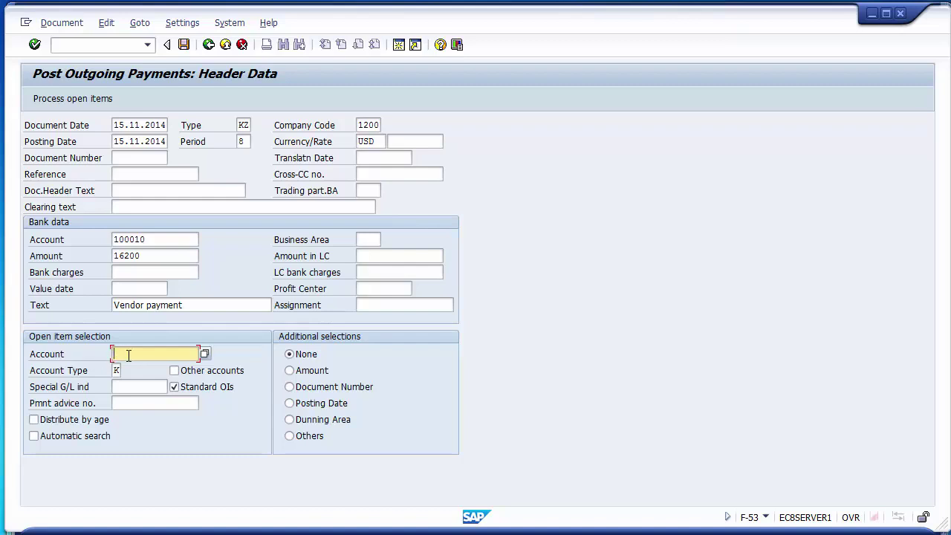
Look up vendor TCS of company code 1200 and select it as the account for the open item selection
{"action": "left_click", "coordinate": [204, 355]}
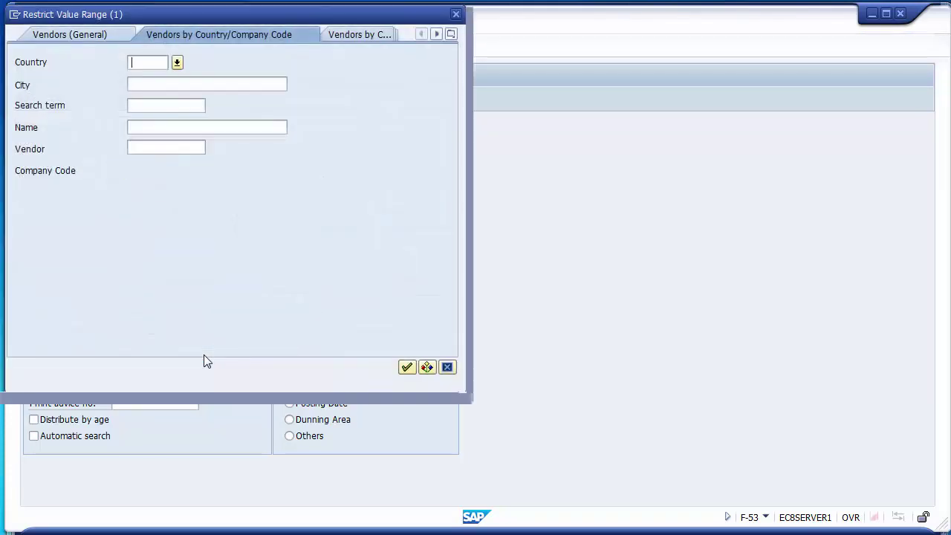
{"action": "left_click", "coordinate": [407, 368]}
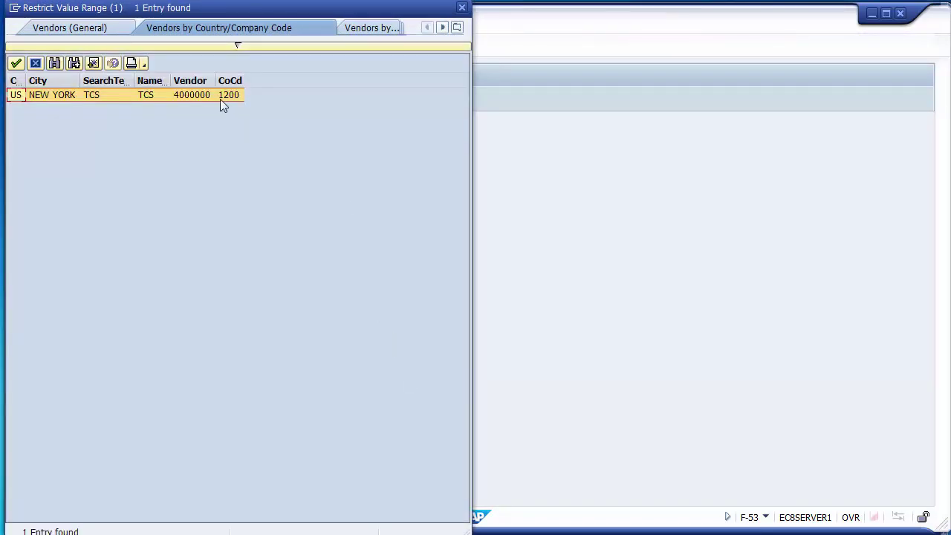
{"action": "left_click", "coordinate": [200, 99]}
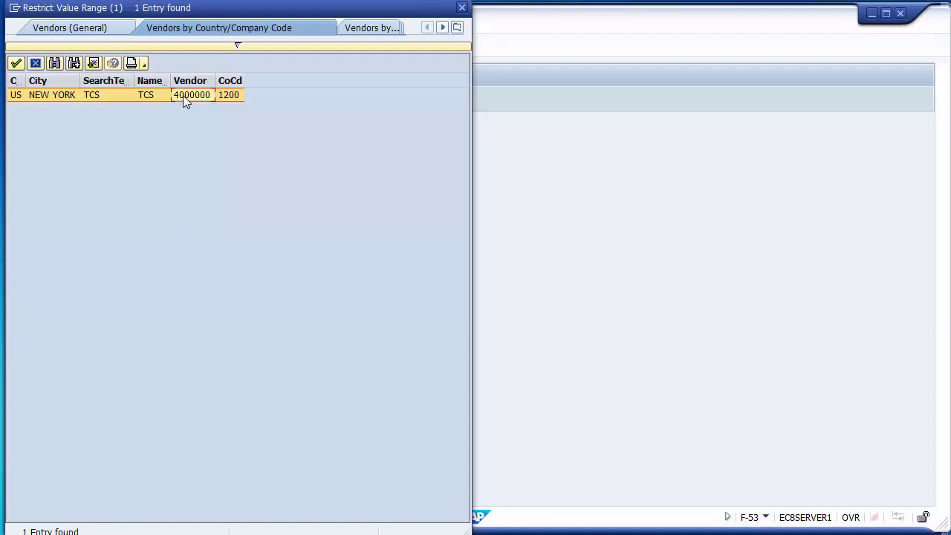
{"action": "double_click", "coordinate": [191, 95]}
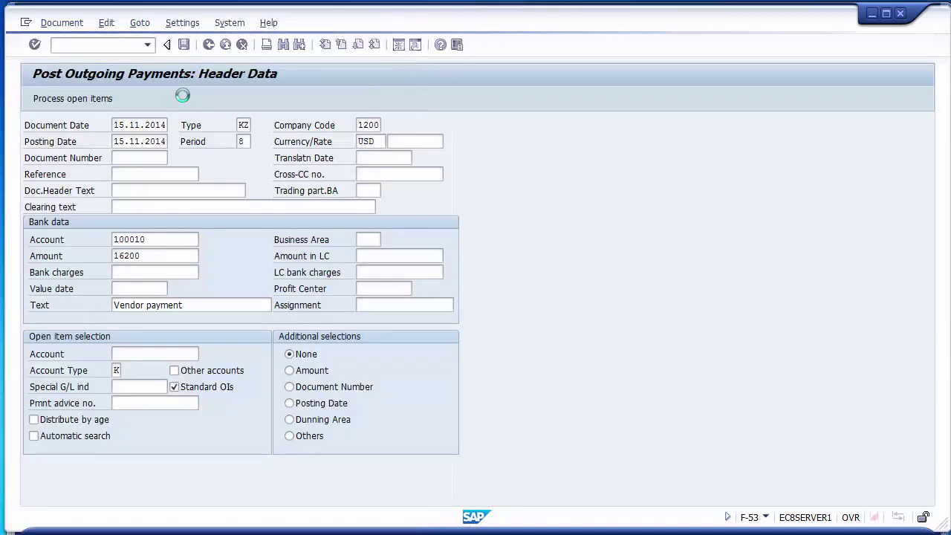
{"action": "left_click", "coordinate": [146, 352]}
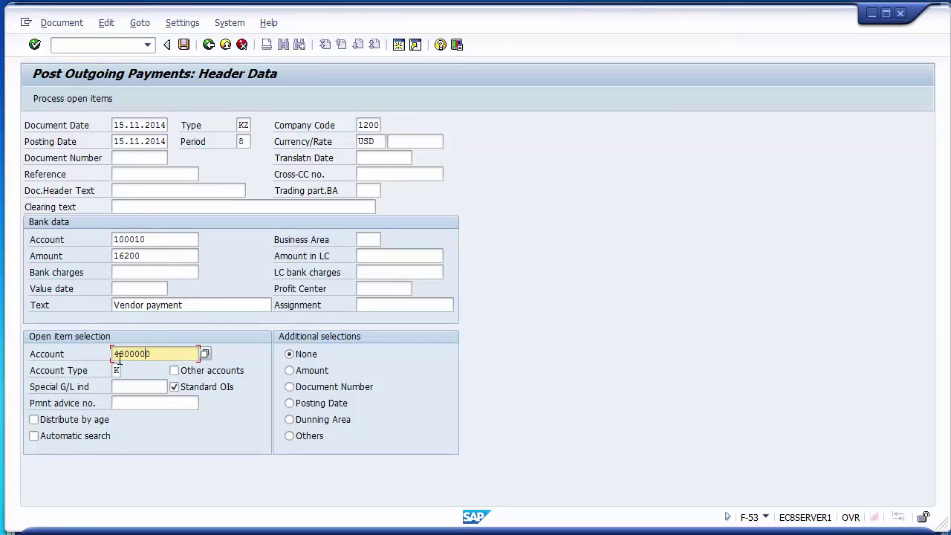
Set the value date of the bank data to 15.11.2014 and process the vendor's open items
{"action": "left_click", "coordinate": [79, 98]}
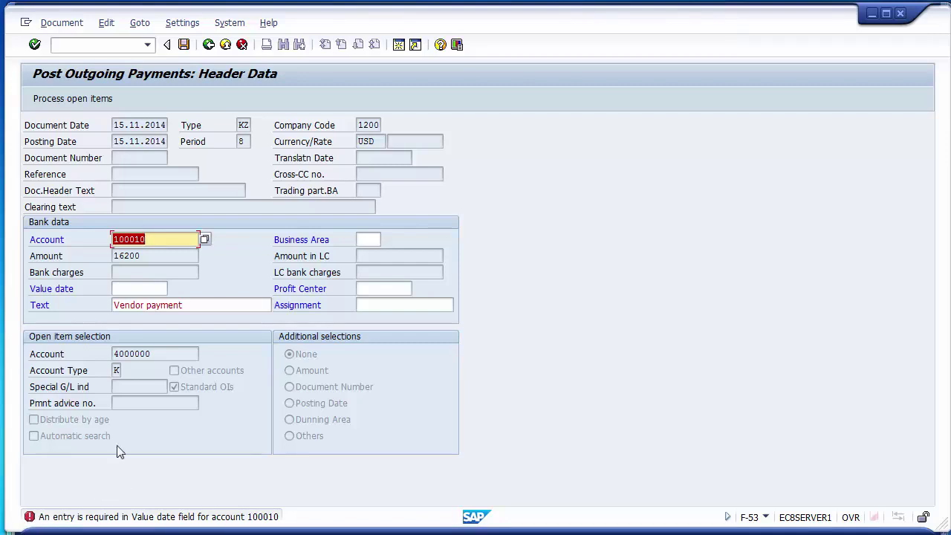
{"action": "left_click", "coordinate": [139, 287]}
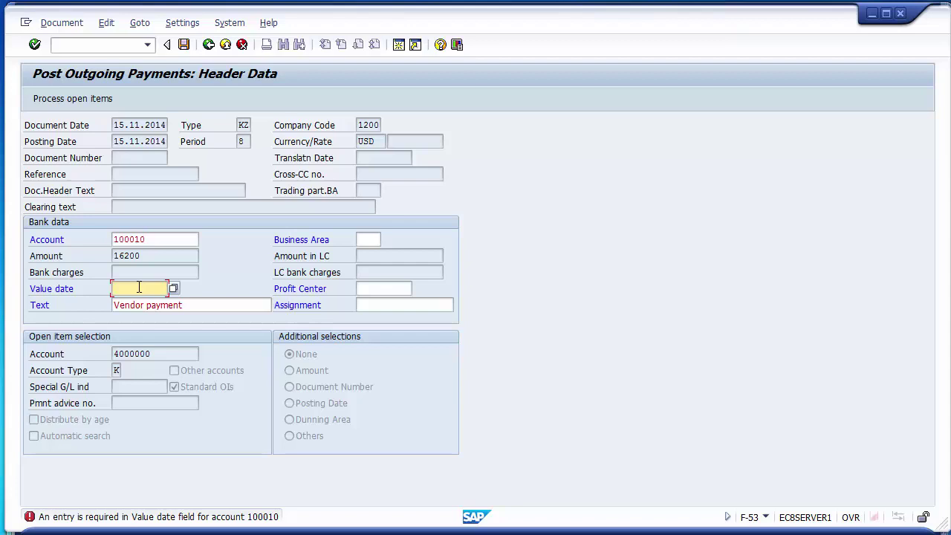
{"action": "type", "text": "1"}
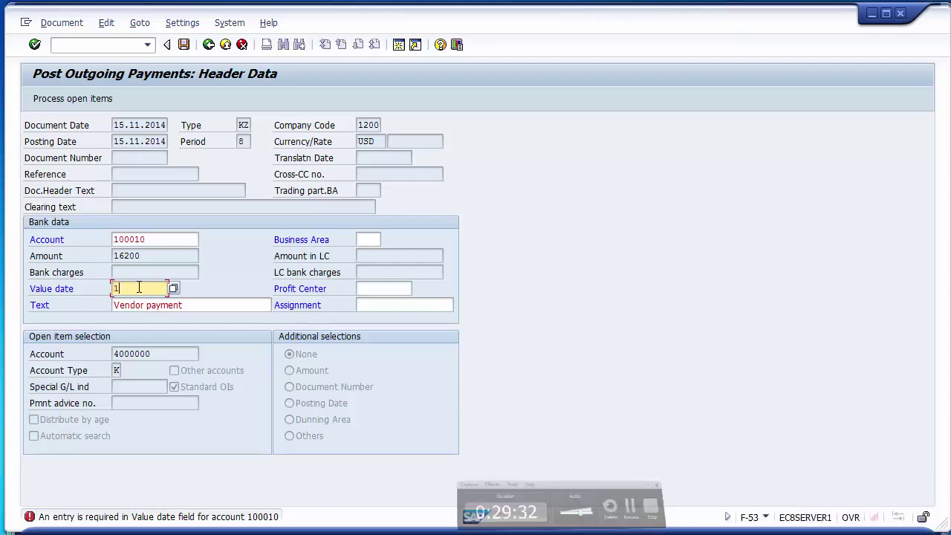
{"action": "type", "text": "5"}
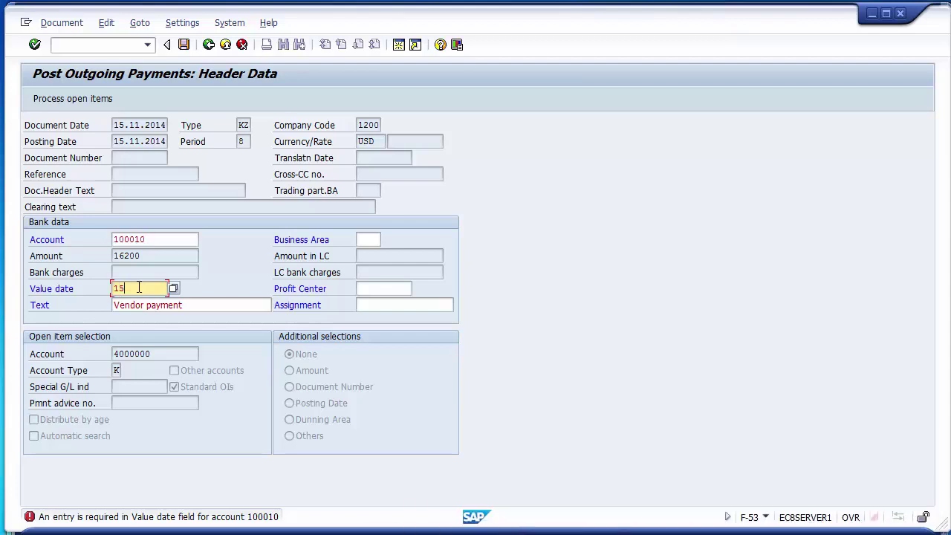
{"action": "type", "text": ".11.2014"}
{"action": "left_click", "coordinate": [77, 101]}
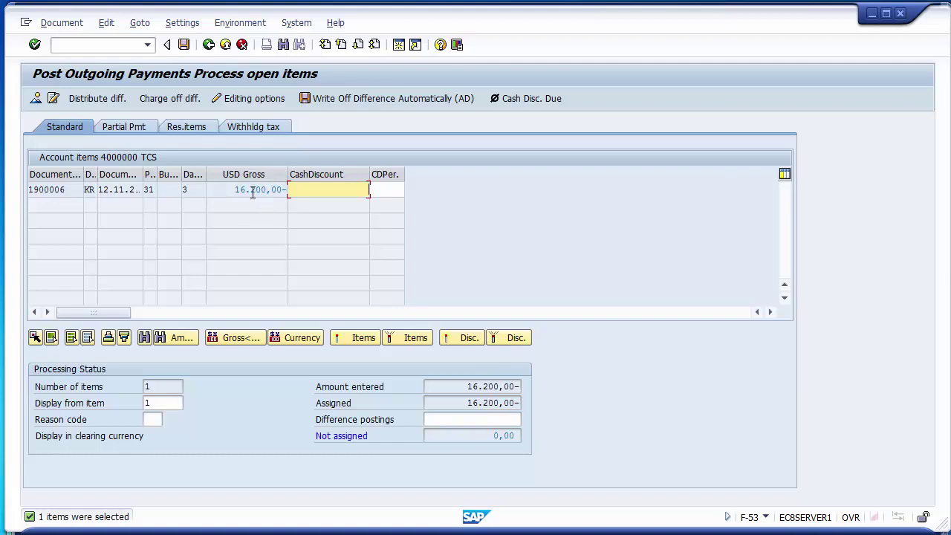
Deactivate the TCS invoice item, check the Assigned amount, and activate the item again
{"action": "left_click_drag", "start_coordinate": [235, 189], "coordinate": [285, 191]}
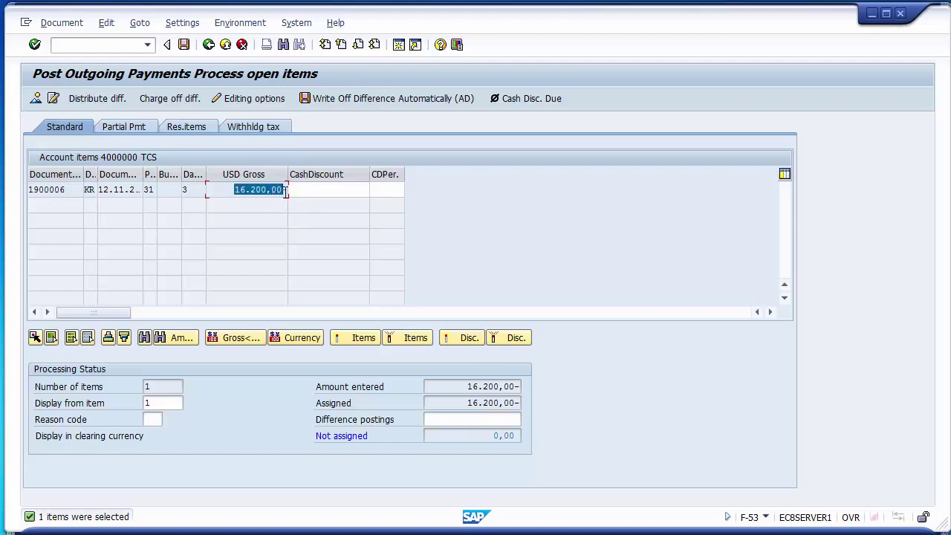
{"action": "double_click", "coordinate": [256, 190]}
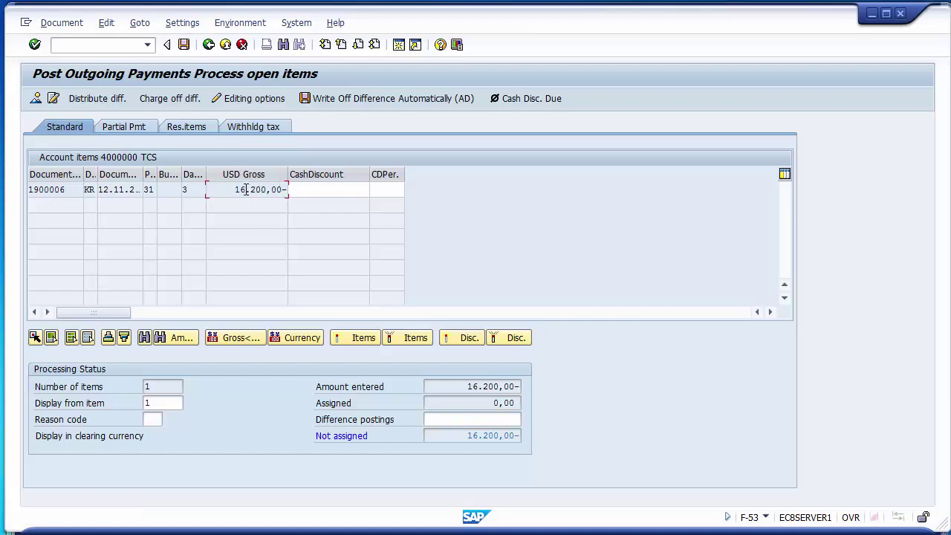
{"action": "left_click", "coordinate": [503, 404]}
{"action": "left_click", "coordinate": [267, 192]}
{"action": "double_click", "coordinate": [257, 195]}
Compare the amount entered with the assigned amount and check the not assigned amount in the processing status
{"action": "left_click_drag", "start_coordinate": [467, 403], "coordinate": [523, 401]}
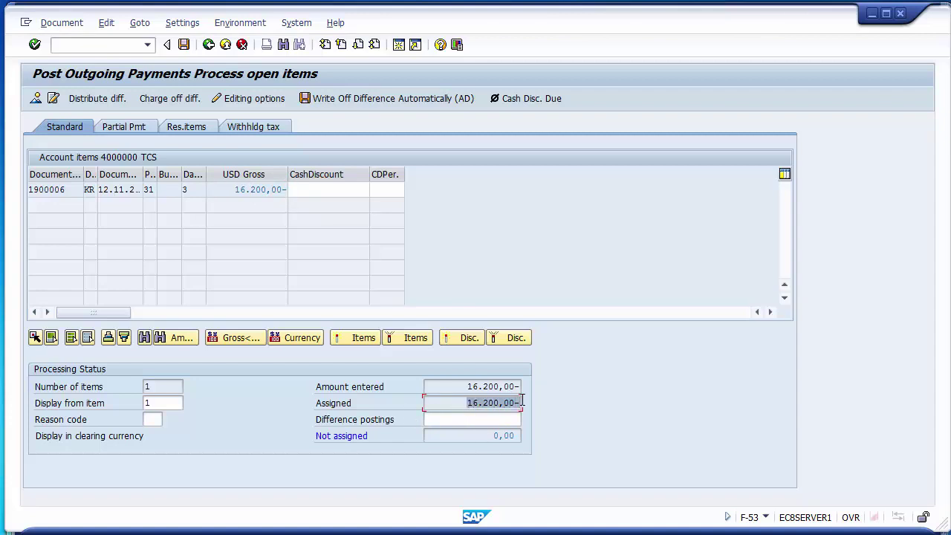
{"action": "left_click", "coordinate": [459, 385]}
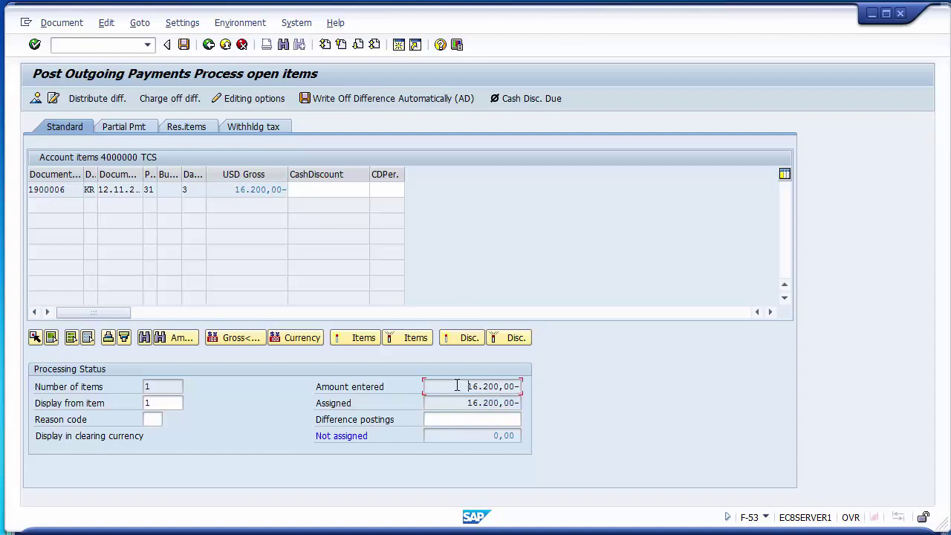
{"action": "left_click_drag", "start_coordinate": [458, 386], "coordinate": [525, 385]}
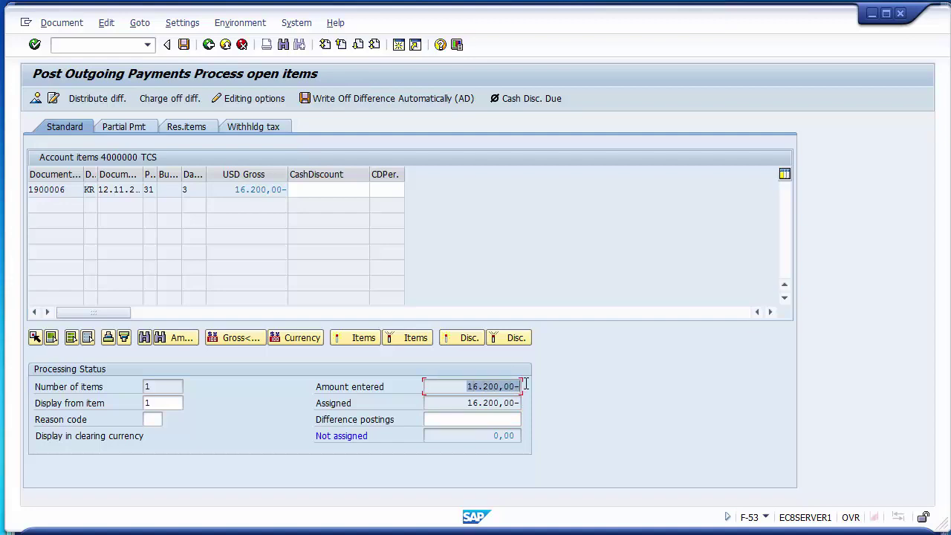
{"action": "left_click", "coordinate": [466, 386]}
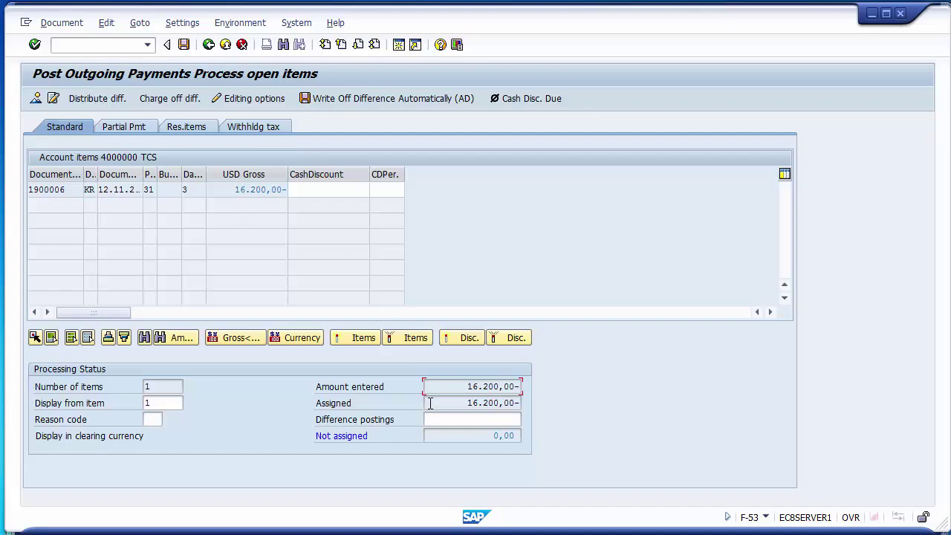
{"action": "left_click_drag", "start_coordinate": [447, 403], "coordinate": [525, 403]}
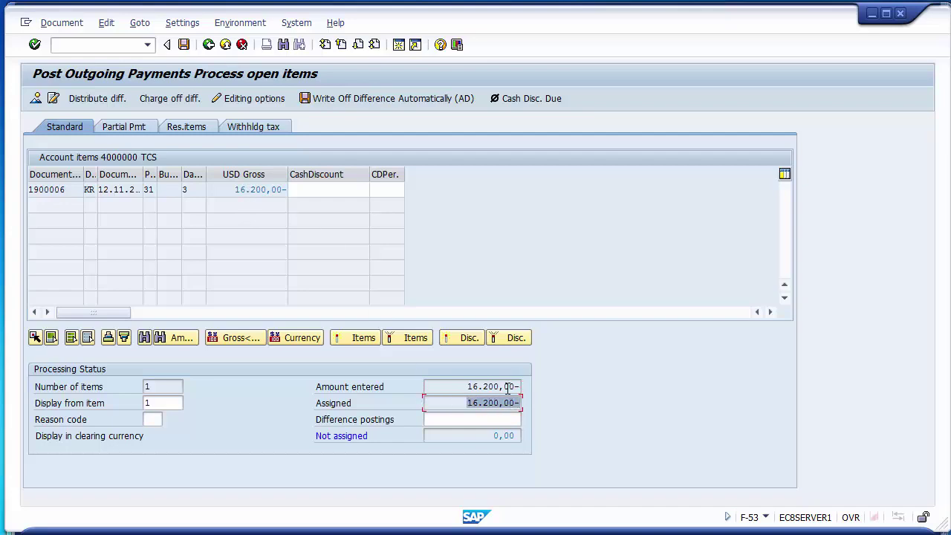
{"action": "left_click", "coordinate": [508, 387]}
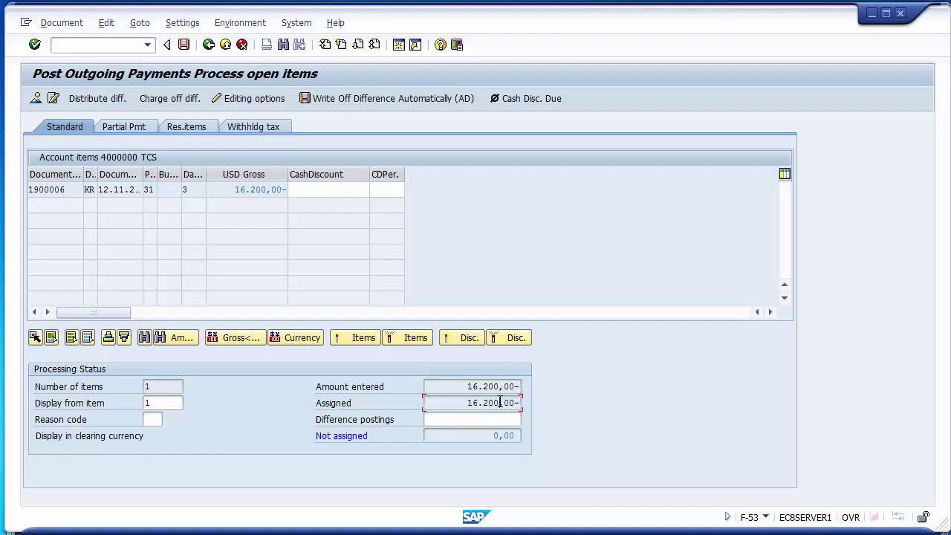
{"action": "left_click_drag", "start_coordinate": [491, 435], "coordinate": [516, 438]}
Simulate the outgoing payment document to display its line item overview
{"action": "left_click", "coordinate": [61, 23]}
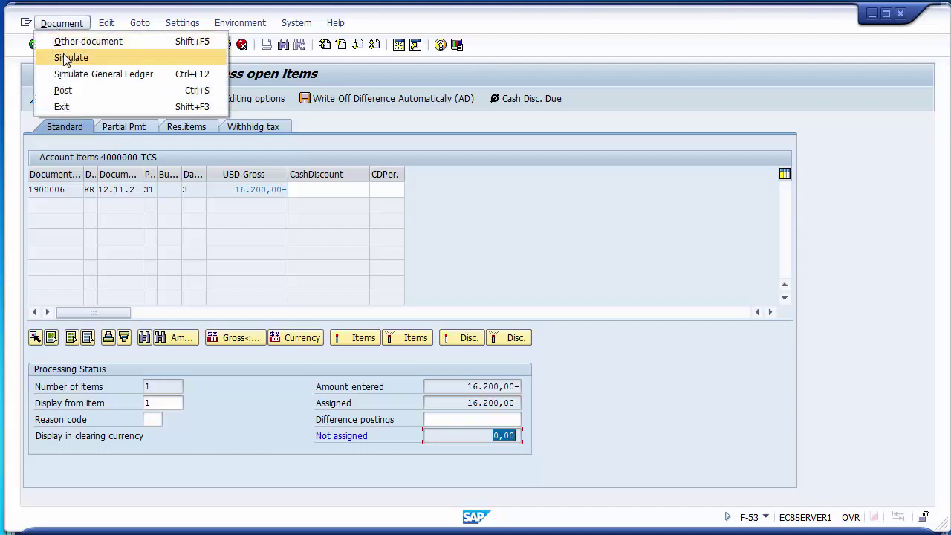
{"action": "left_click", "coordinate": [200, 293]}
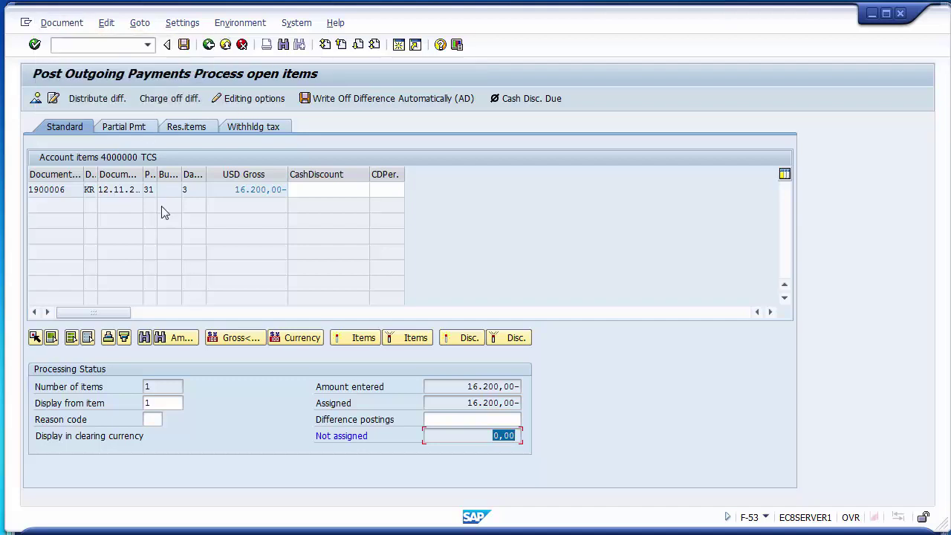
{"action": "left_click", "coordinate": [66, 29]}
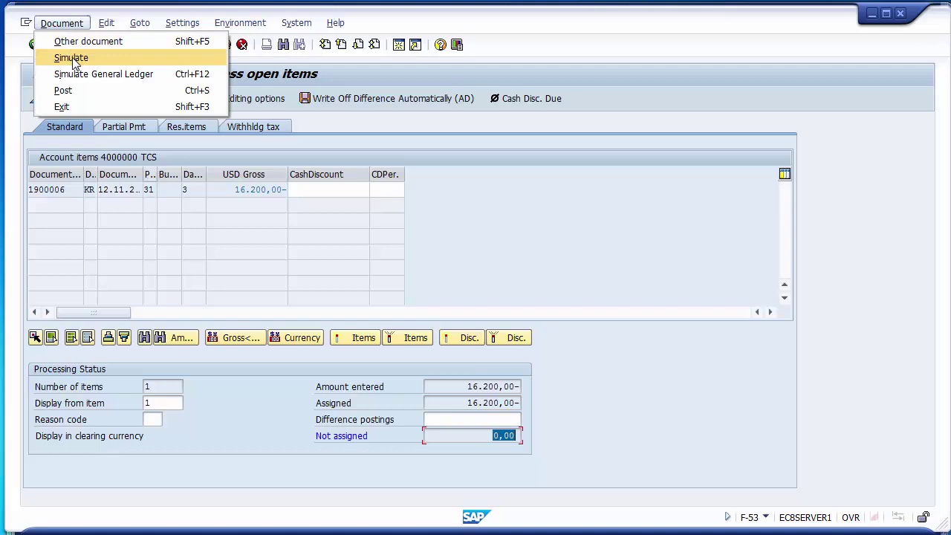
{"action": "left_click", "coordinate": [71, 59]}
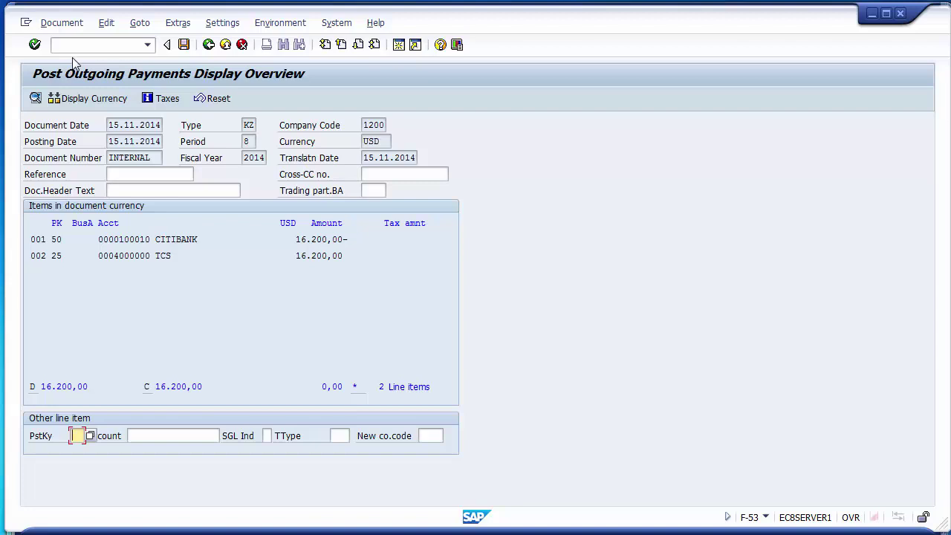
Check the amounts and posting keys of the CITIBANK and TCS line items, and post the outgoing payment
{"action": "left_click", "coordinate": [344, 239]}
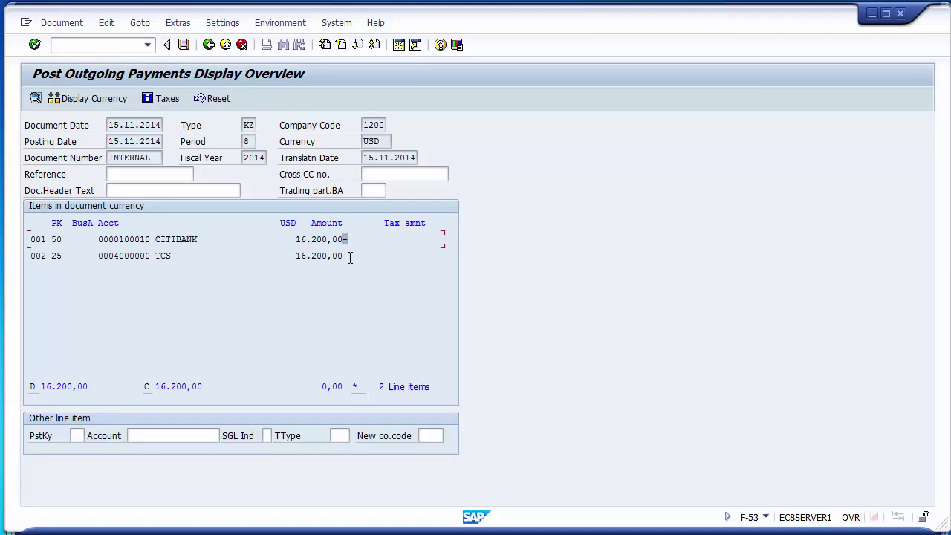
{"action": "left_click", "coordinate": [221, 257]}
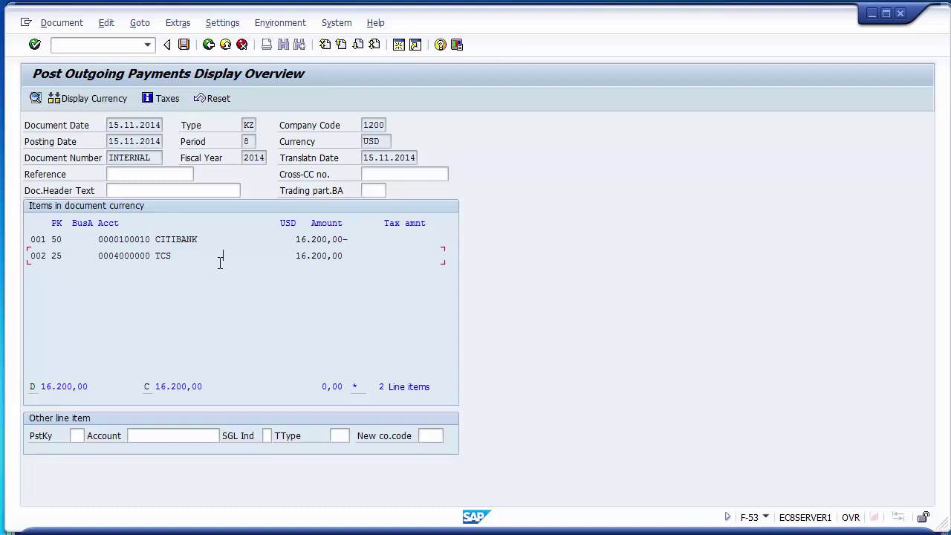
{"action": "left_click", "coordinate": [54, 239]}
{"action": "left_click_drag", "start_coordinate": [54, 239], "coordinate": [65, 239]}
{"action": "left_click_drag", "start_coordinate": [63, 256], "coordinate": [54, 260]}
{"action": "left_click", "coordinate": [118, 284]}
{"action": "left_click", "coordinate": [185, 48]}
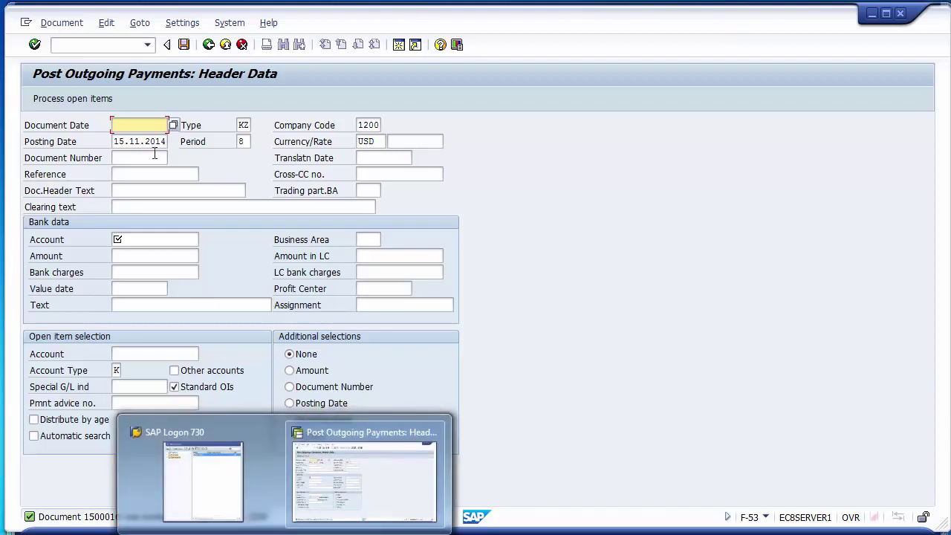
Display the open line items of the TCS vendor account in company code 1200 with transaction FBL1N
{"action": "left_click", "coordinate": [92, 49]}
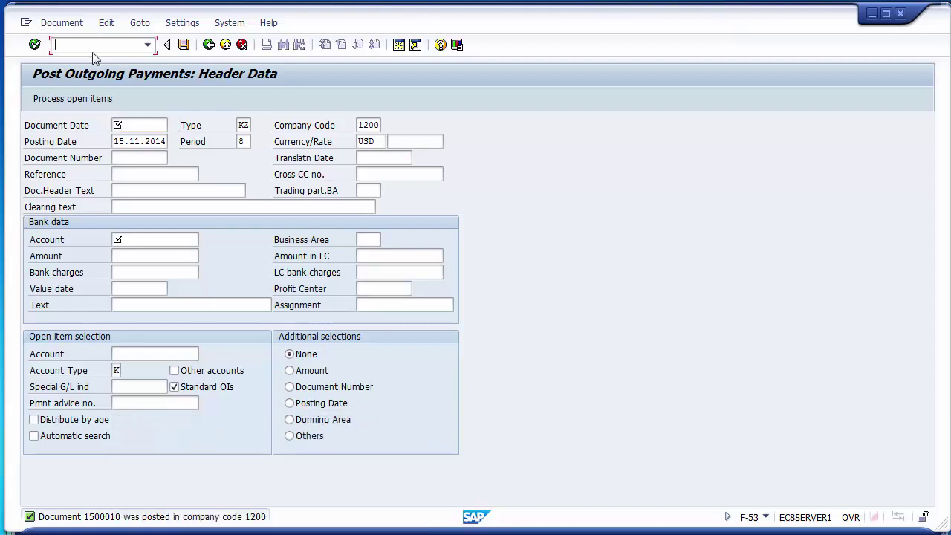
{"action": "type", "text": "/nfbl1n"}
{"action": "key", "text": "Return"}
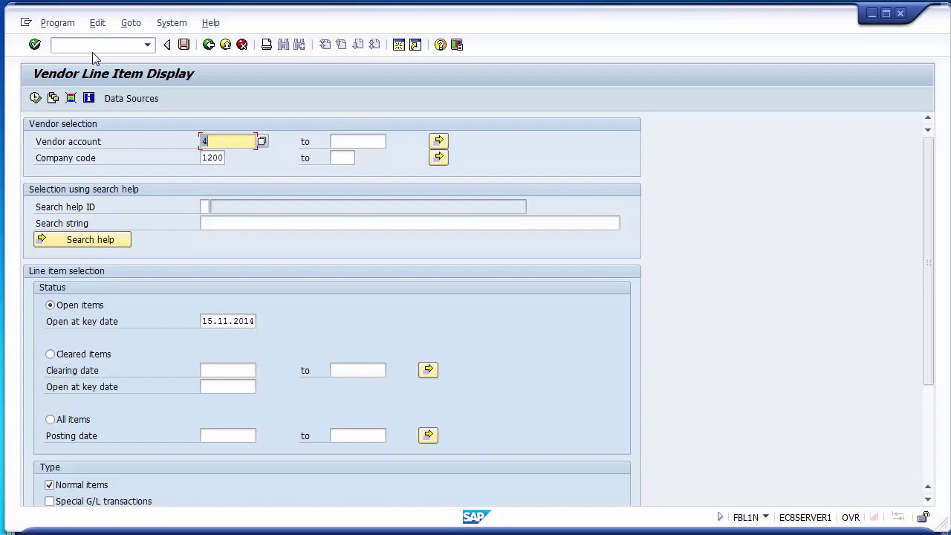
{"action": "type", "text": "4000000"}
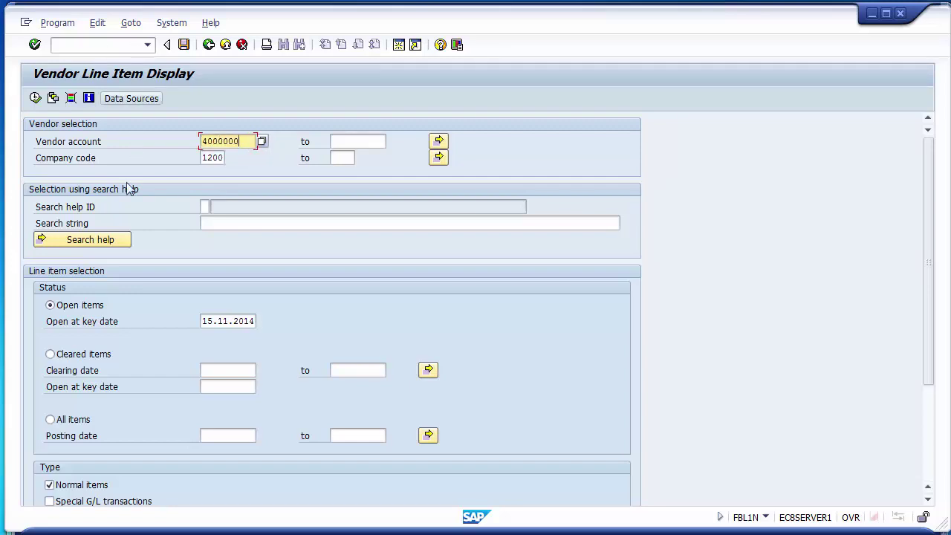
{"action": "left_click", "coordinate": [35, 98]}
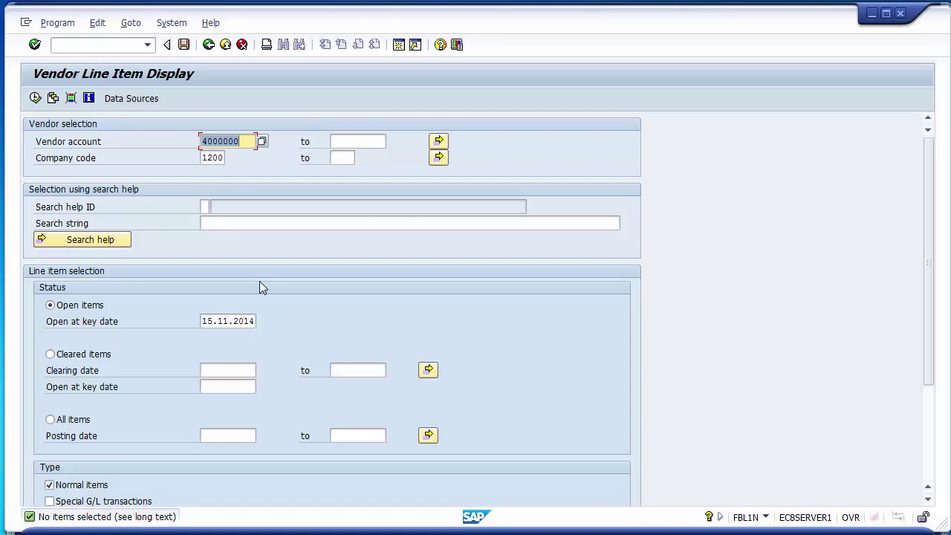
List the TCS vendor's cleared items with a clearing date from 15.11.2014 to 15.11.2014
{"action": "left_click", "coordinate": [50, 355]}
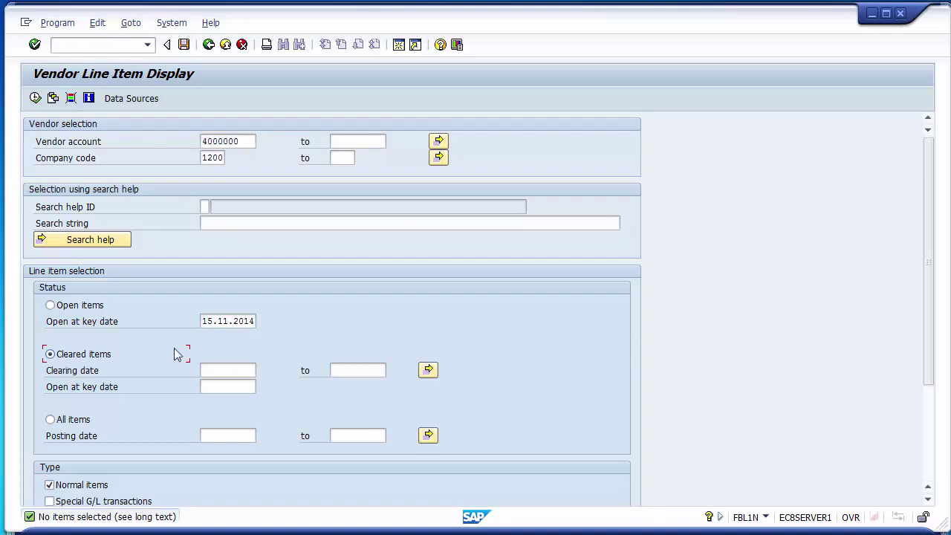
{"action": "left_click", "coordinate": [236, 372]}
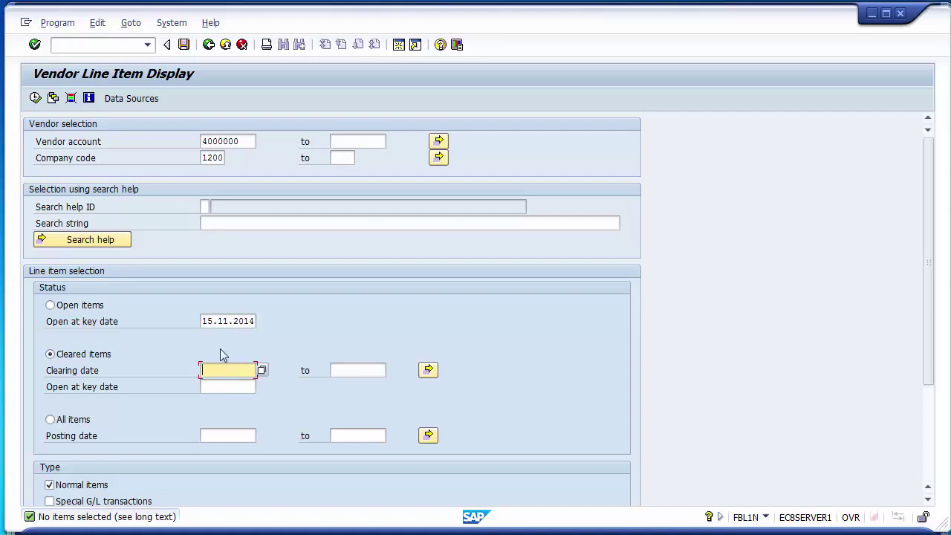
{"action": "left_click_drag", "start_coordinate": [205, 321], "coordinate": [255, 321]}
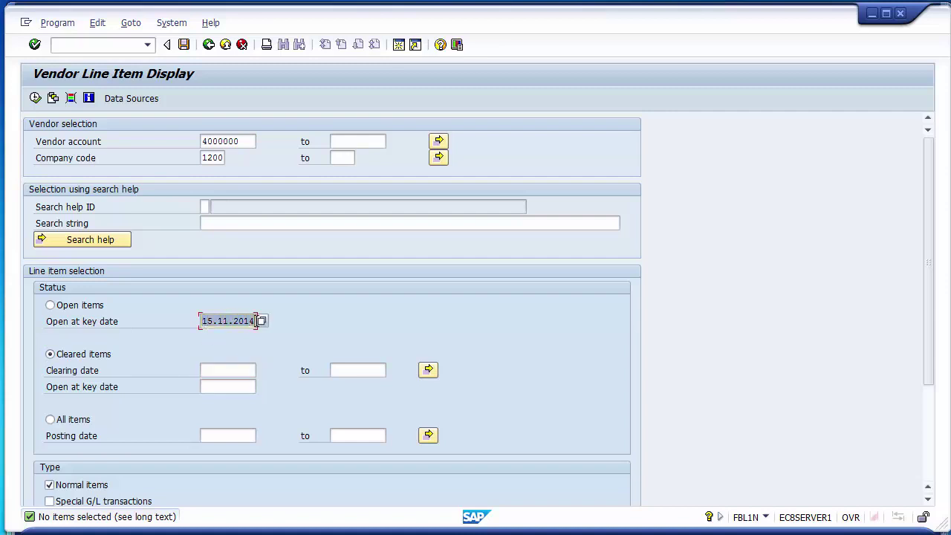
{"action": "key", "text": "ctrl+c"}
{"action": "left_click", "coordinate": [238, 372]}
{"action": "key", "text": "ctrl+v"}
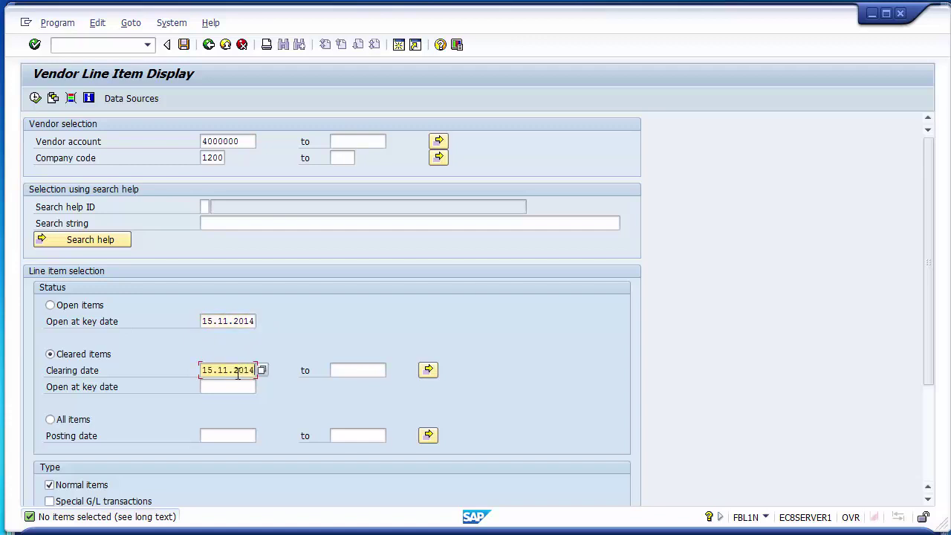
{"action": "key", "text": "Tab"}
{"action": "key", "text": "ctrl+v"}
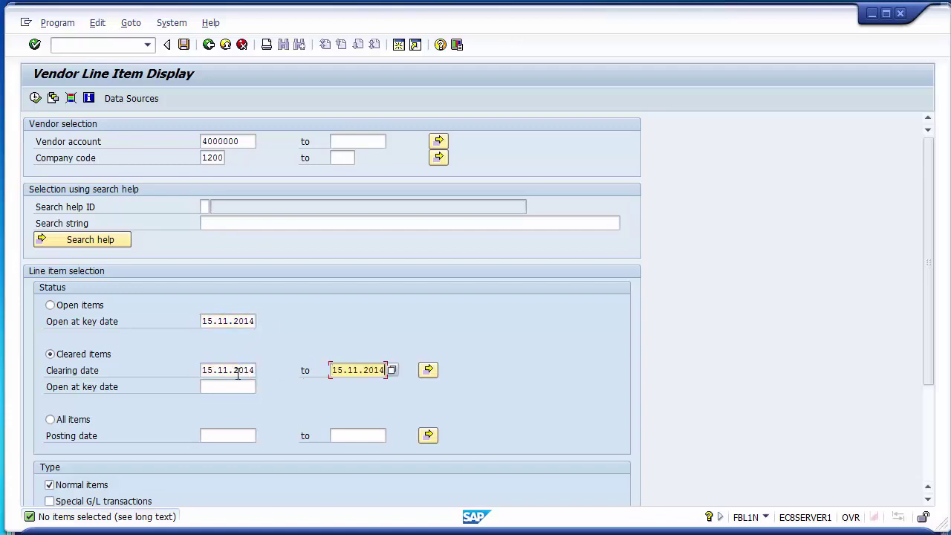
{"action": "left_click", "coordinate": [240, 370]}
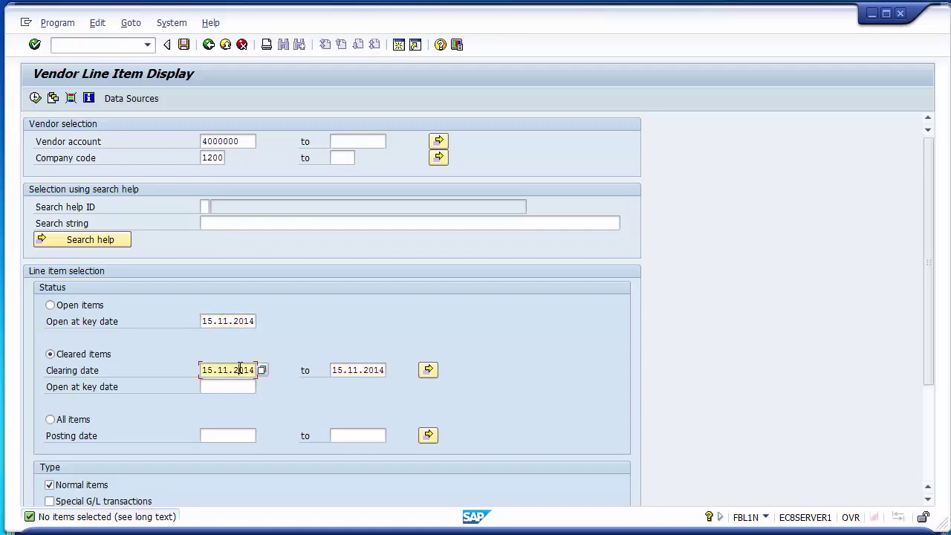
{"action": "left_click", "coordinate": [349, 377]}
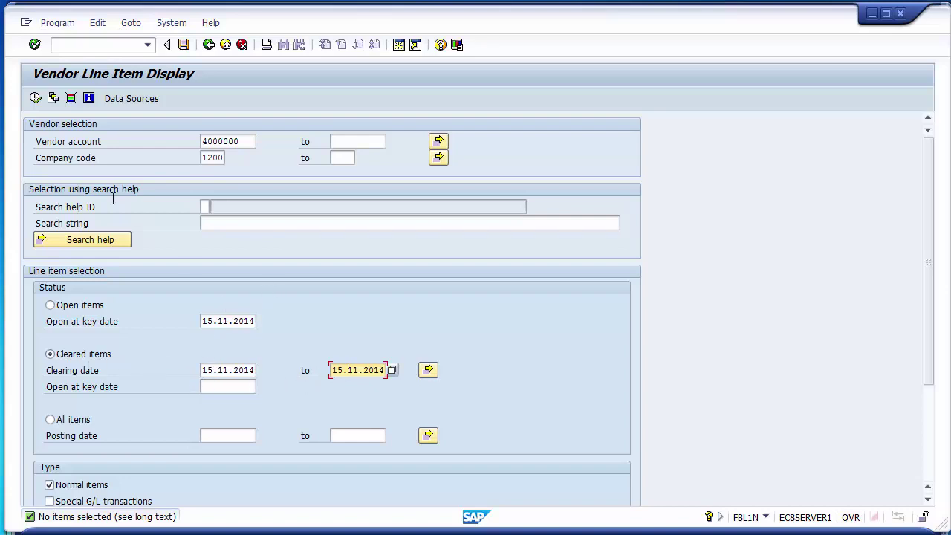
{"action": "left_click", "coordinate": [35, 98]}
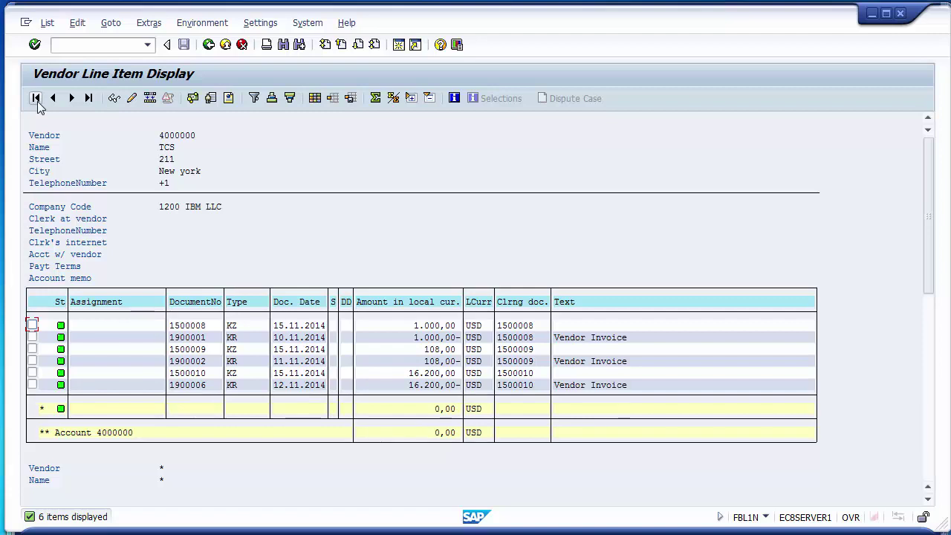
Compare the document numbers, amounts and clearing document of the latest TCS payment and its invoice in the cleared items list
{"action": "left_click", "coordinate": [417, 375]}
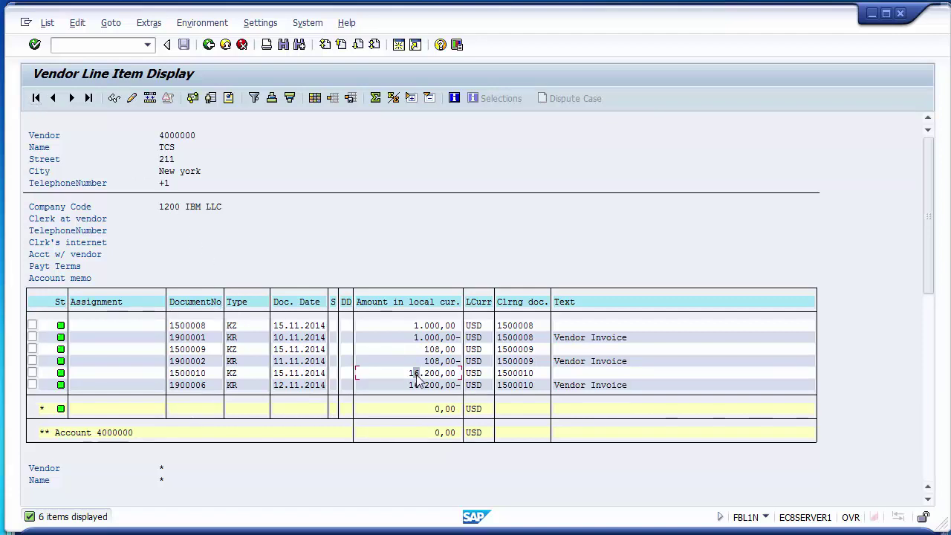
{"action": "left_click", "coordinate": [512, 374]}
{"action": "left_click", "coordinate": [172, 386]}
{"action": "left_click", "coordinate": [278, 388]}
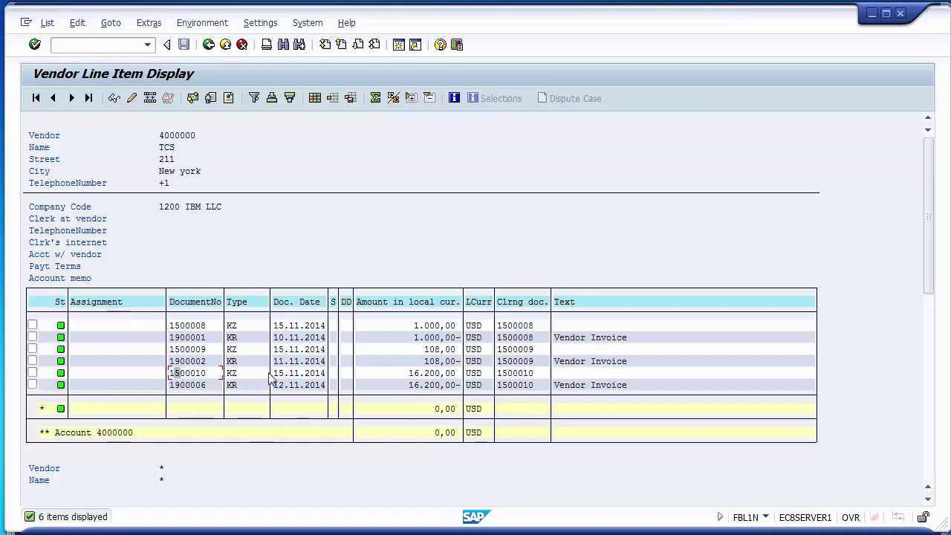
{"action": "left_click", "coordinate": [420, 374]}
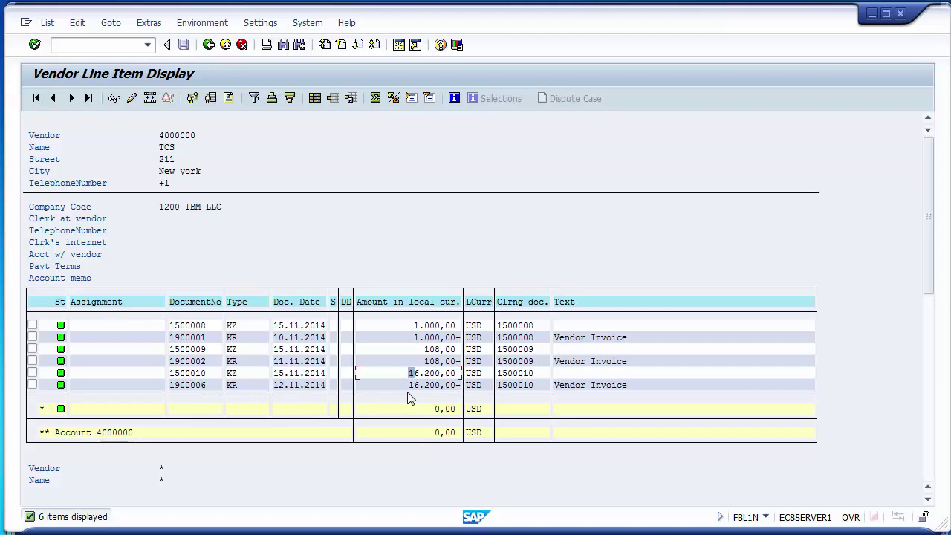
Return to the line item selection and run it again for the TCS vendor's open items
{"action": "left_click", "coordinate": [209, 45]}
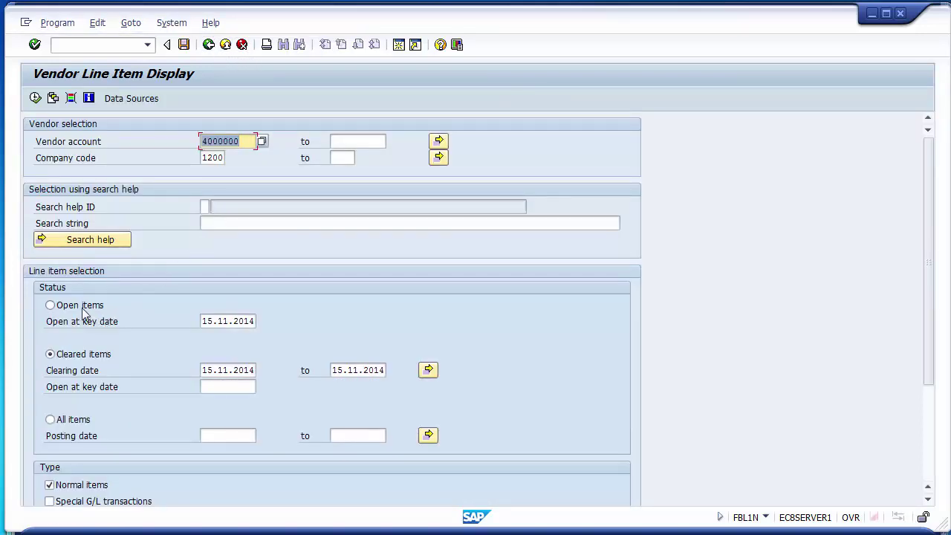
{"action": "left_click", "coordinate": [82, 311]}
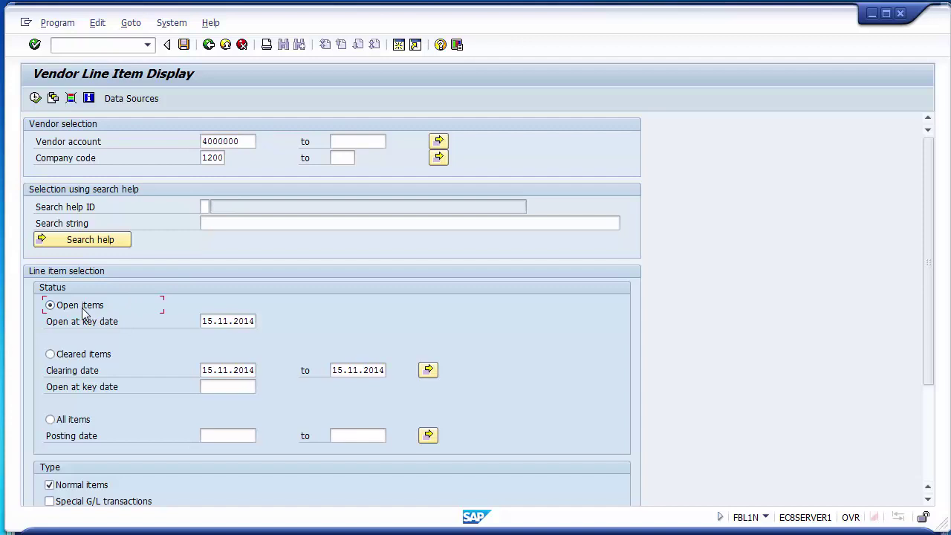
{"action": "left_click", "coordinate": [35, 98]}
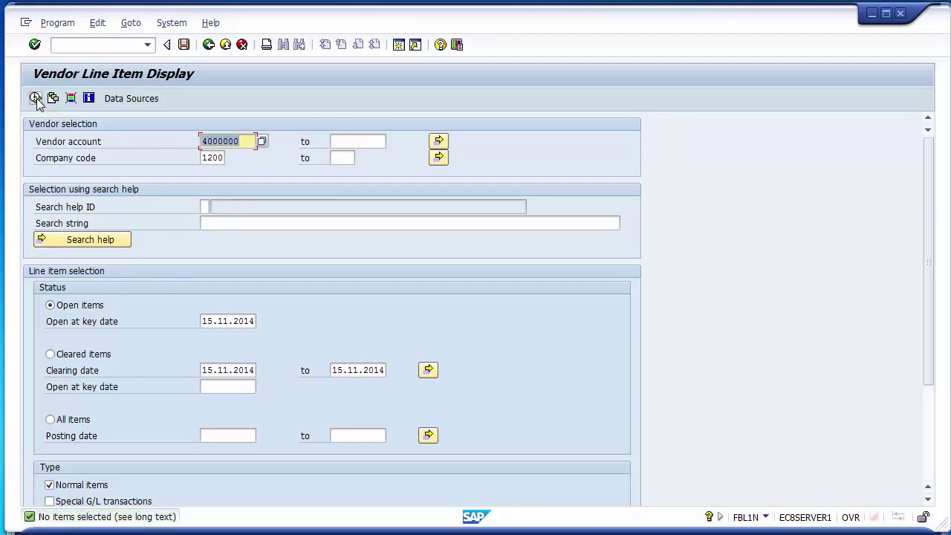
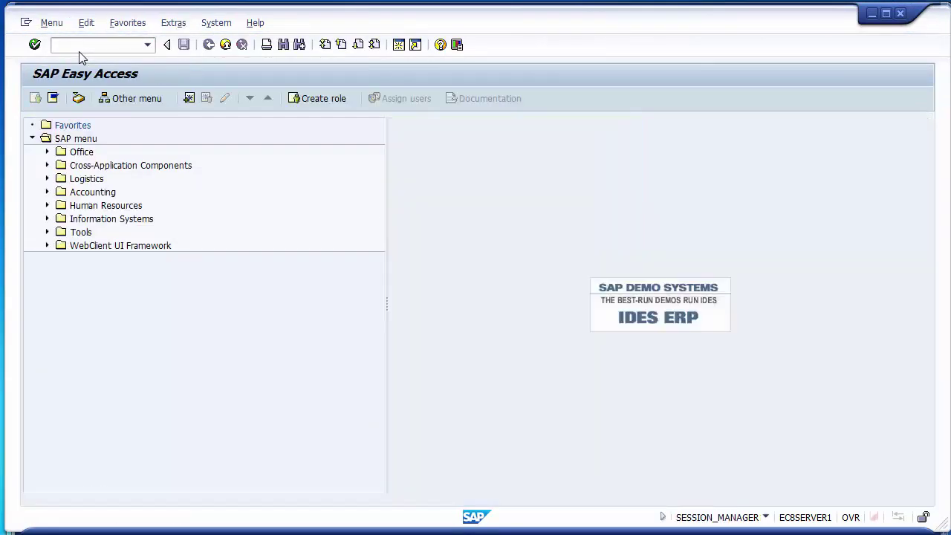
Start a vendor down payment with transaction F-48, setting both the document date and the posting date to 10.11.2014
{"action": "type", "text": "f-48"}
{"action": "key", "text": "Return"}
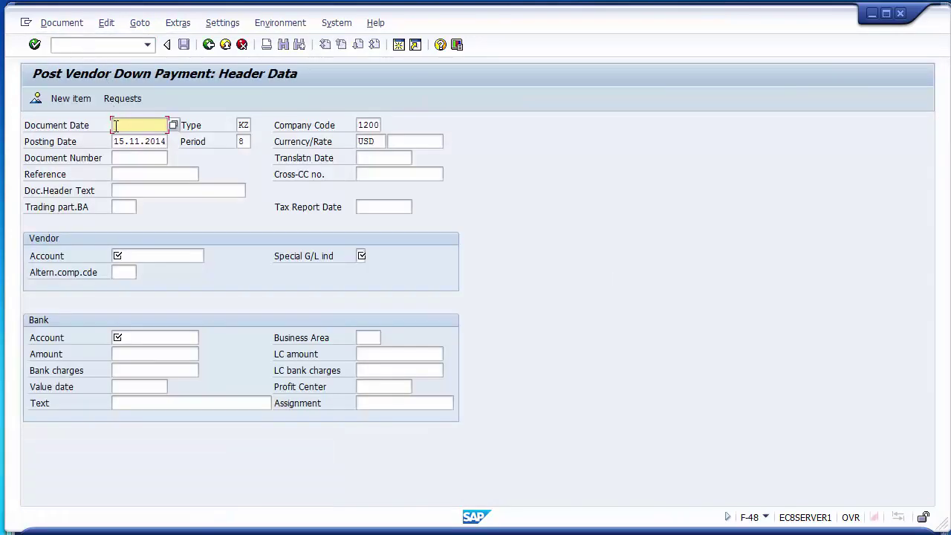
{"action": "left_click", "coordinate": [116, 127]}
{"action": "key", "text": "Down"}
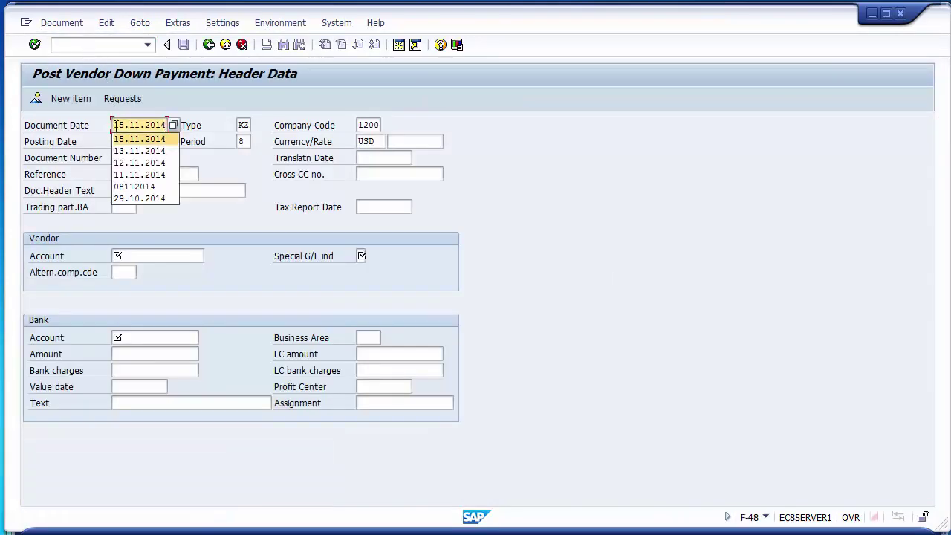
{"action": "key", "text": "Return"}
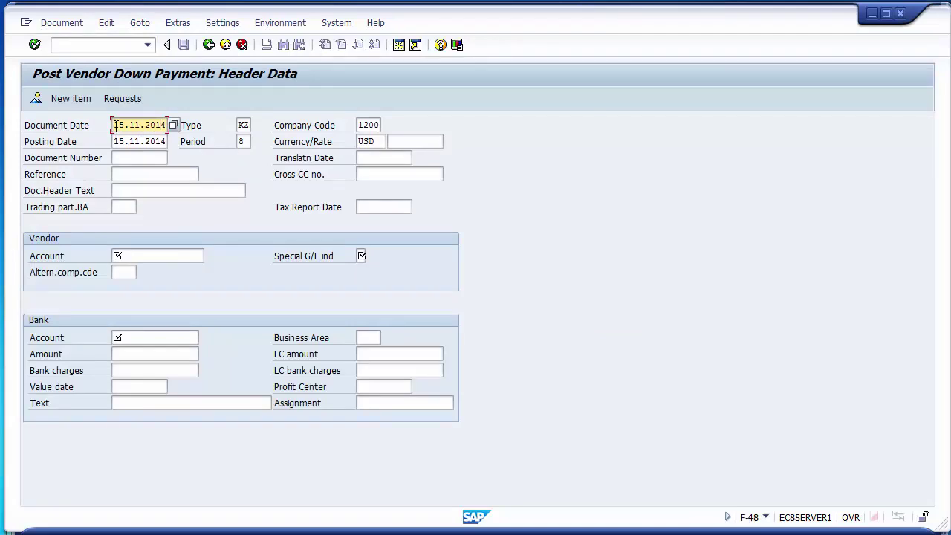
{"action": "type", "text": "10"}
{"action": "key", "text": "Down"}
{"action": "type", "text": "0"}
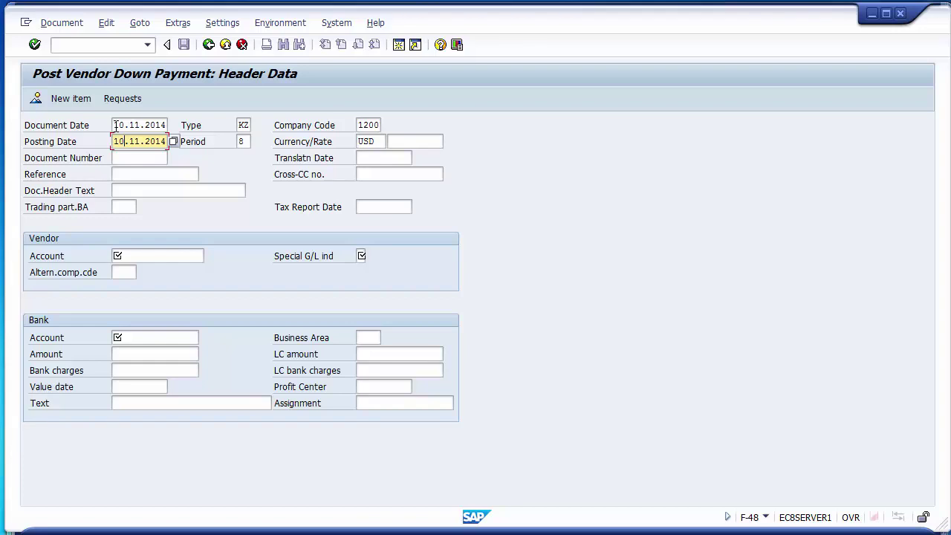
Enter the TCS vendor account as the down payment's vendor
{"action": "key", "text": "Down"}
{"action": "key", "text": "Down"}
{"action": "key", "text": "Down"}
{"action": "key", "text": "Down"}
{"action": "key", "text": "Down"}
{"action": "key", "text": "Down"}
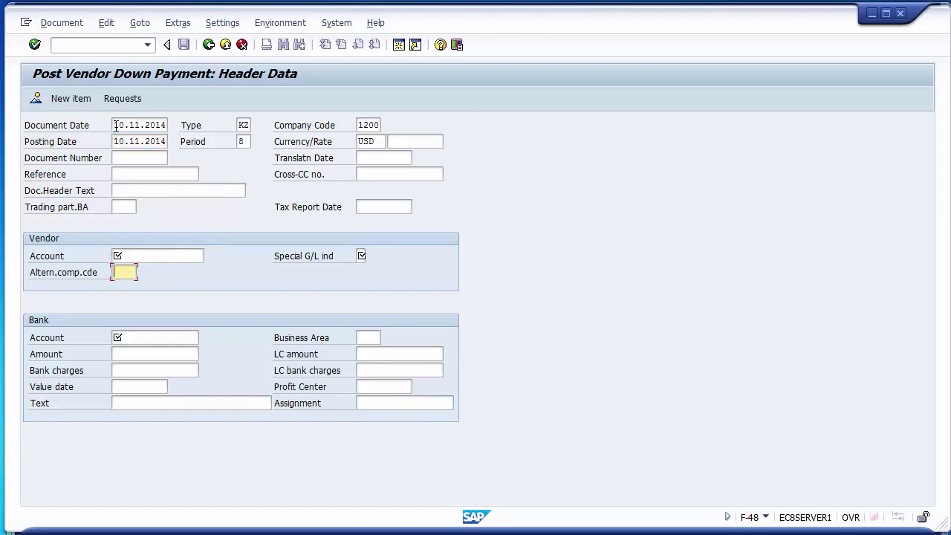
{"action": "key", "text": "Up"}
{"action": "key", "text": "BackSpace"}
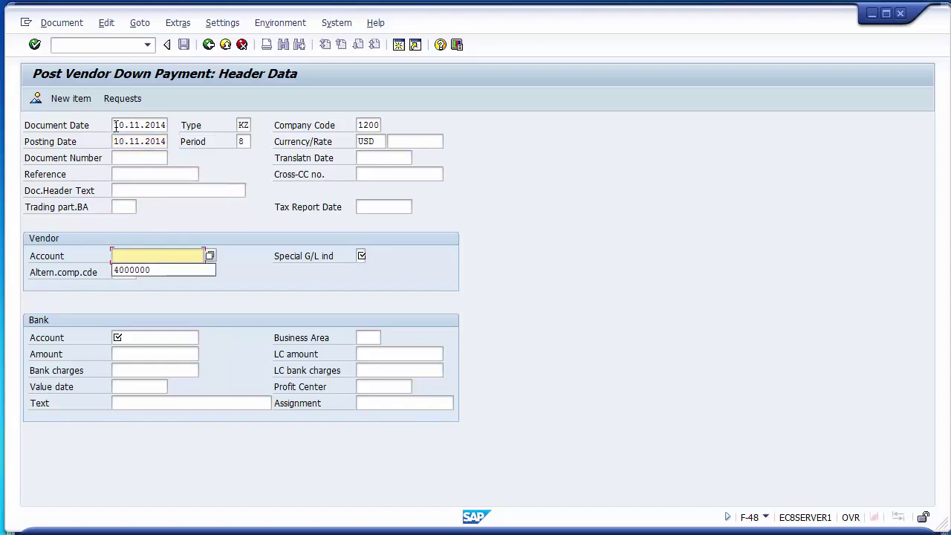
{"action": "key", "text": "Down"}
{"action": "key", "text": "Return"}
{"action": "key", "text": "Tab"}
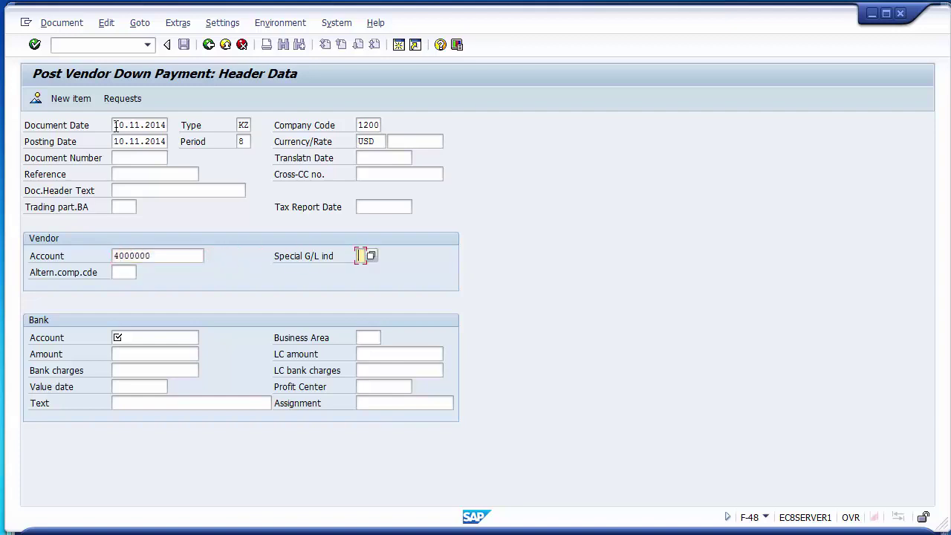
Look up the special G/L indicators and choose C, Advance to Capital Vendors, for the vendor
{"action": "left_click", "coordinate": [371, 255]}
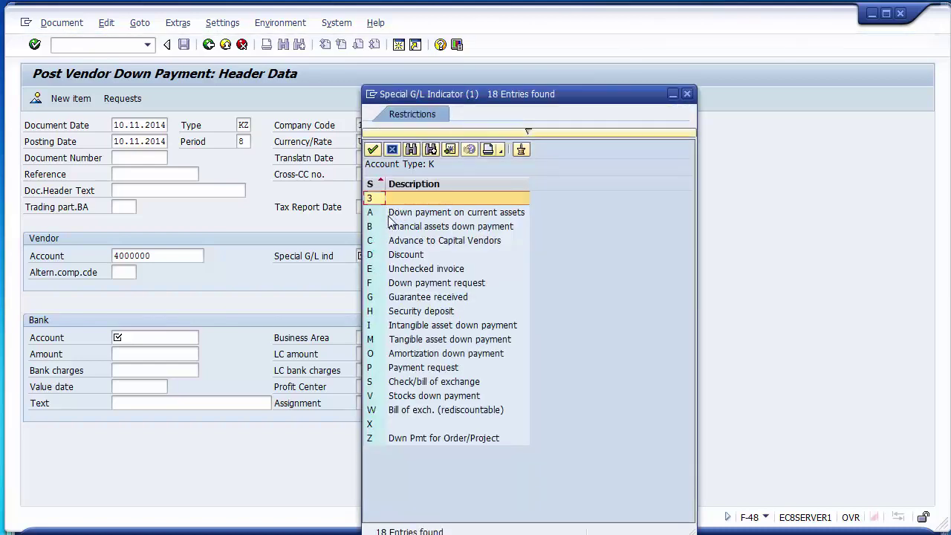
{"action": "left_click", "coordinate": [394, 213]}
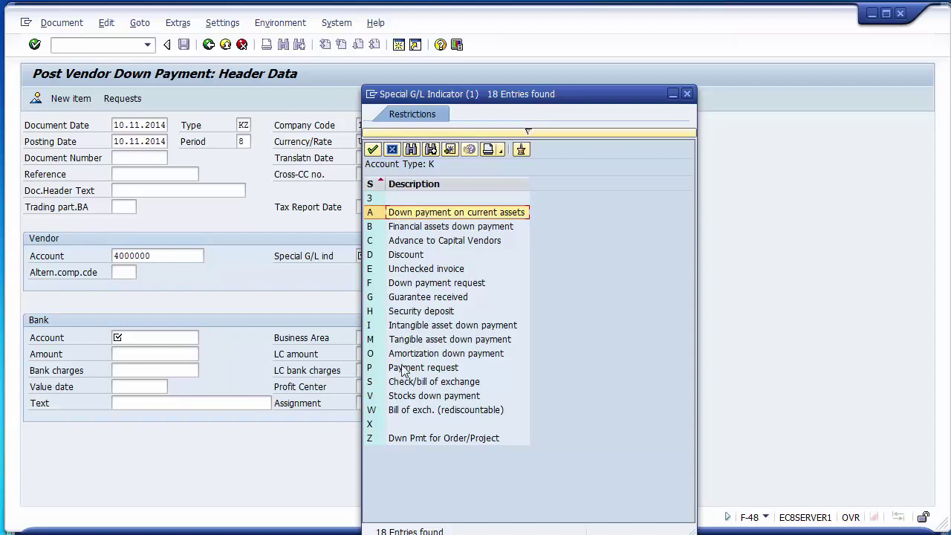
{"action": "left_click", "coordinate": [407, 243]}
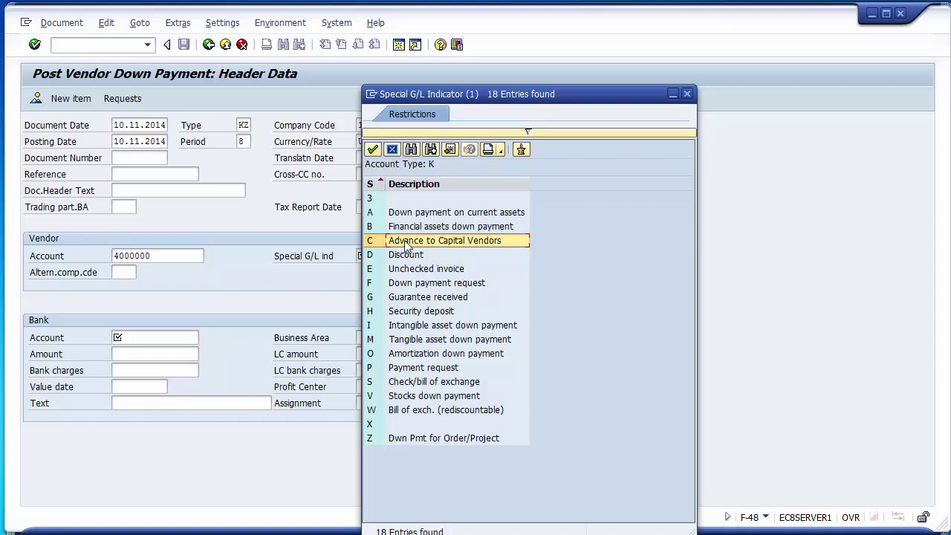
{"action": "double_click", "coordinate": [408, 245]}
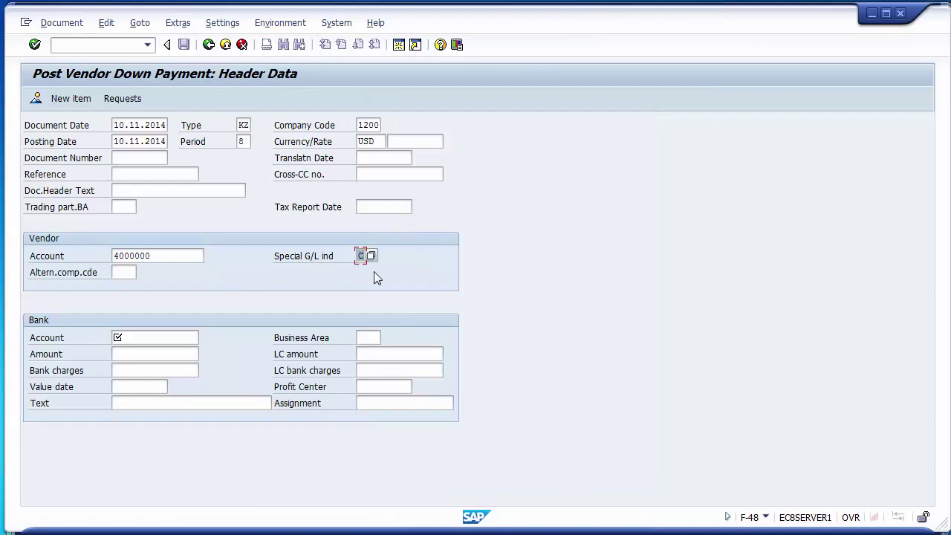
Fill in the bank data with the CITIBANK G/L account, amount 20000 and value date 15.11.2014
{"action": "left_click", "coordinate": [155, 338]}
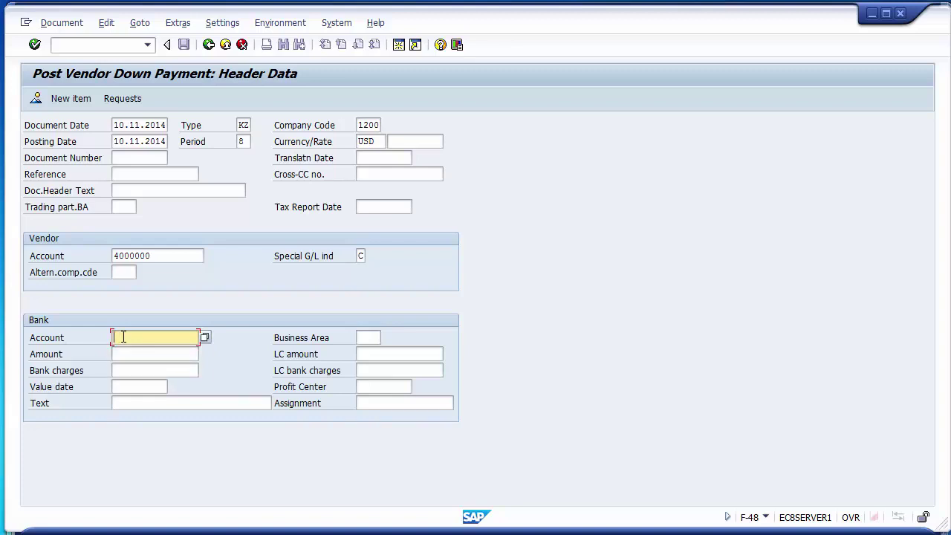
{"action": "type", "text": "100010"}
{"action": "left_click", "coordinate": [155, 353]}
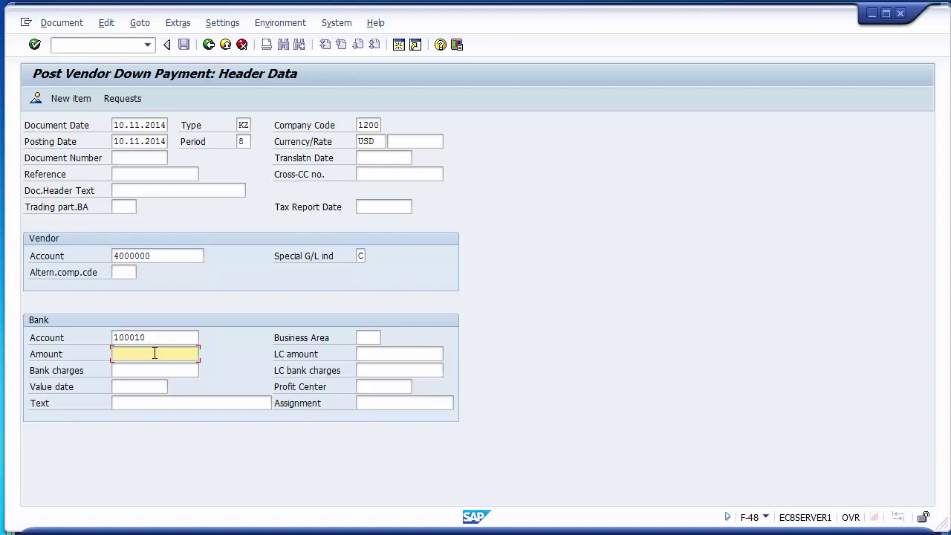
{"action": "type", "text": "20000"}
{"action": "left_click", "coordinate": [145, 385]}
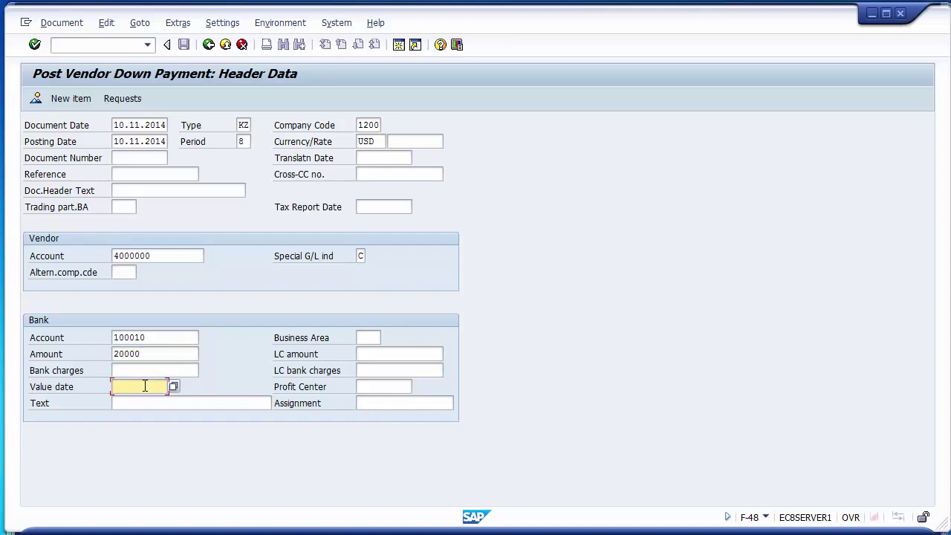
{"action": "left_click", "coordinate": [145, 386]}
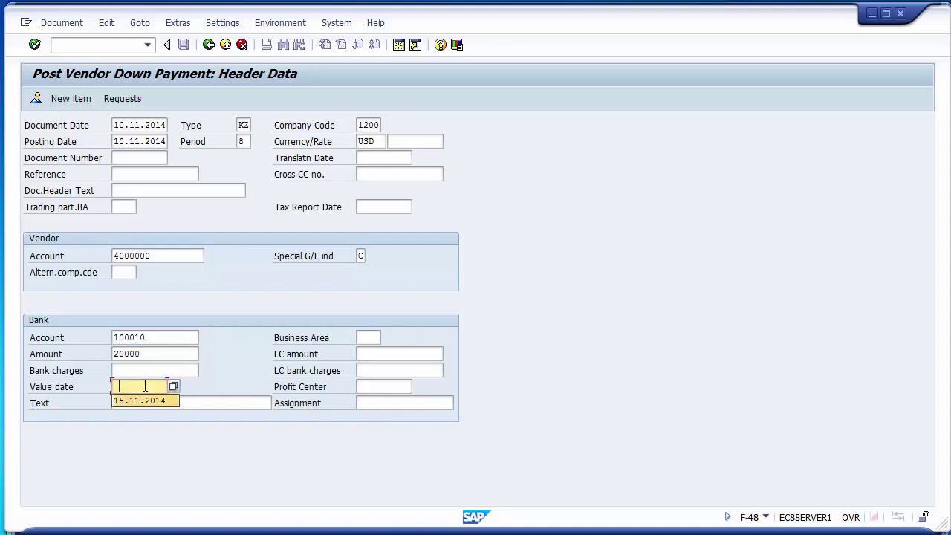
{"action": "key", "text": "Down"}
{"action": "key", "text": "Return"}
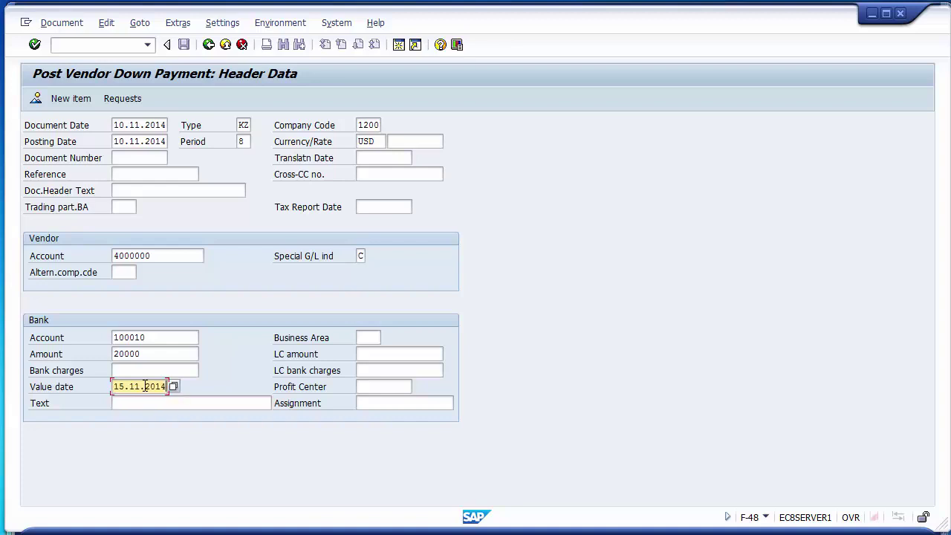
Set the bank value date to 10.11.2014 and choose the item text "Normal Advance payment to vendor"
{"action": "type", "text": "0"}
{"action": "key", "text": "Tab"}
{"action": "key", "text": "Down"}
{"action": "key", "text": "Down"}
{"action": "key", "text": "Down"}
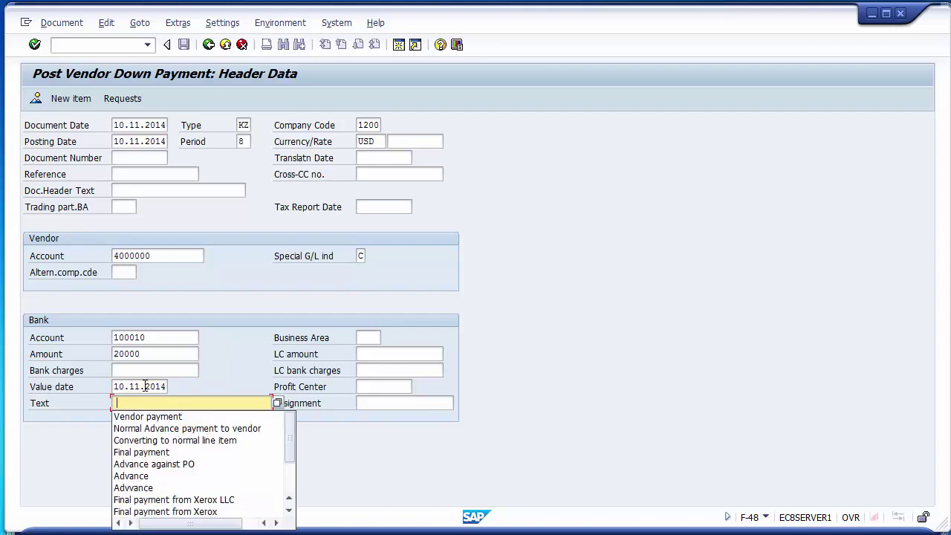
{"action": "key", "text": "Return"}
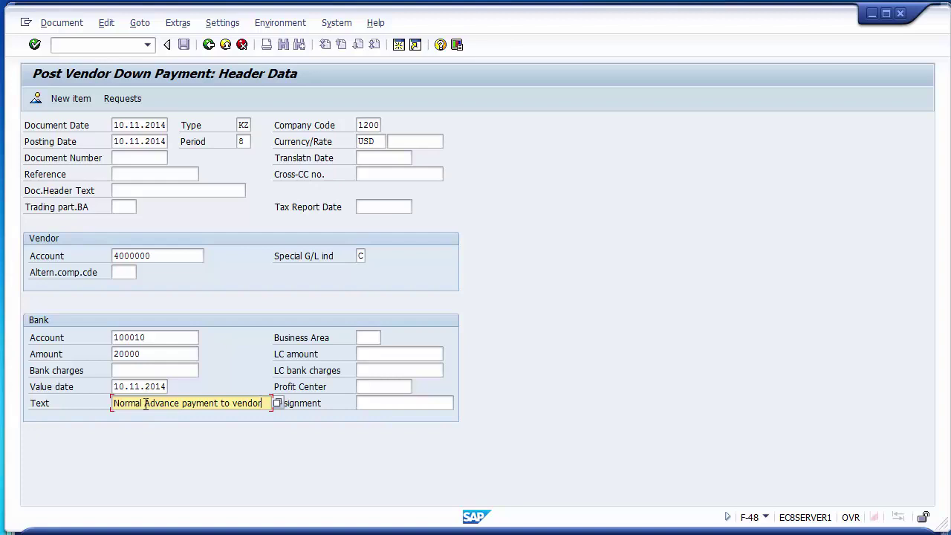
{"action": "left_click_drag", "start_coordinate": [145, 403], "coordinate": [106, 410]}
{"action": "key", "text": "BackSpace"}
{"action": "type", "text": "20"}
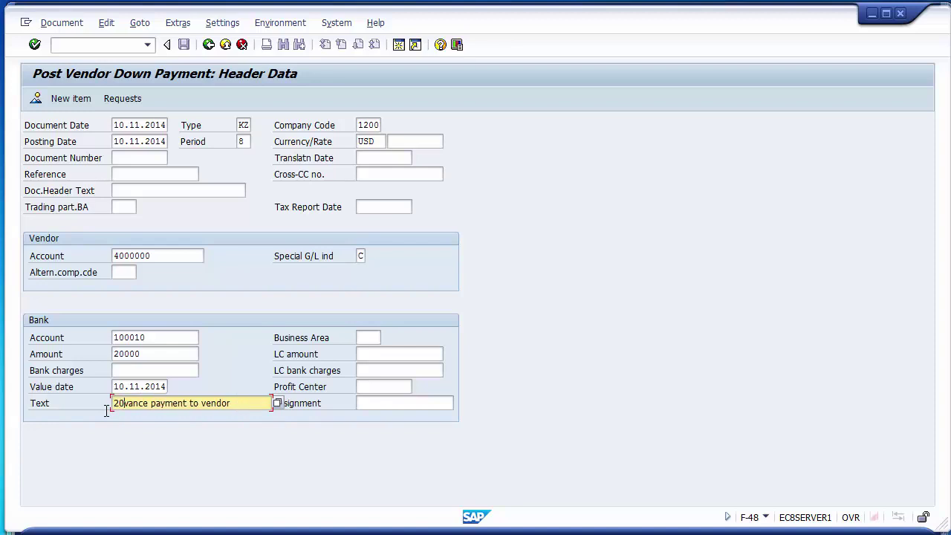
{"action": "key", "text": "ctrl+a"}
{"action": "key", "text": "BackSpace"}
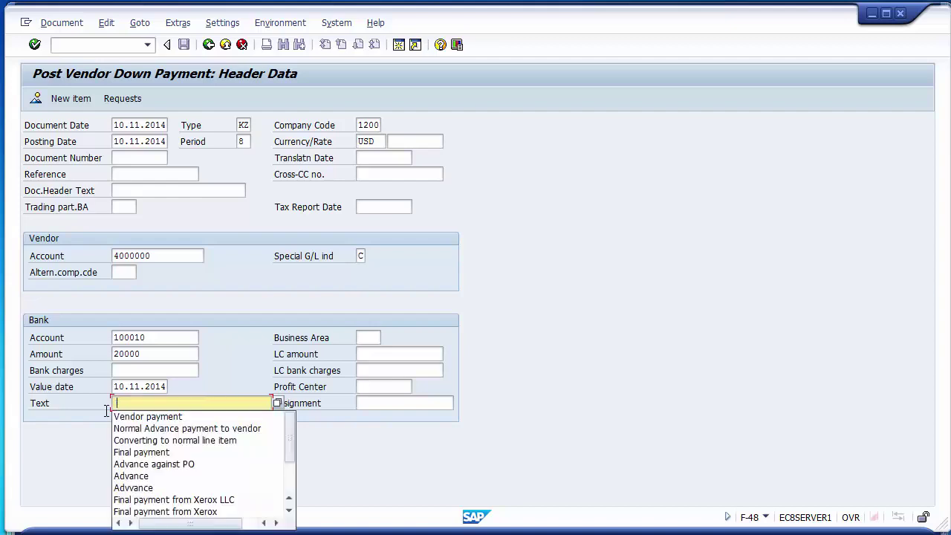
{"action": "key", "text": "Down"}
{"action": "key", "text": "Down"}
{"action": "key", "text": "Return"}
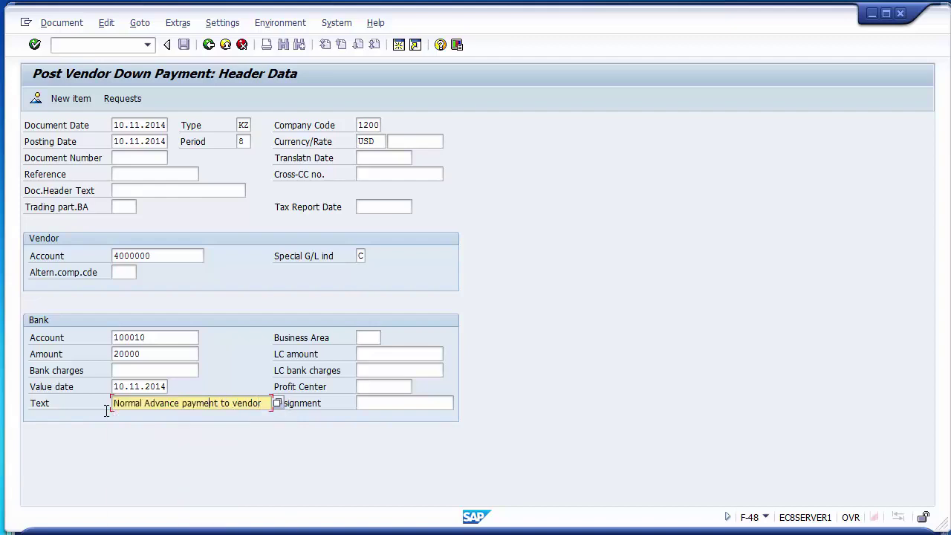
Replace the word "Normal" in the bank item's text with "20%"
{"action": "key", "text": "Home"}
{"action": "type", "text": "20%"}
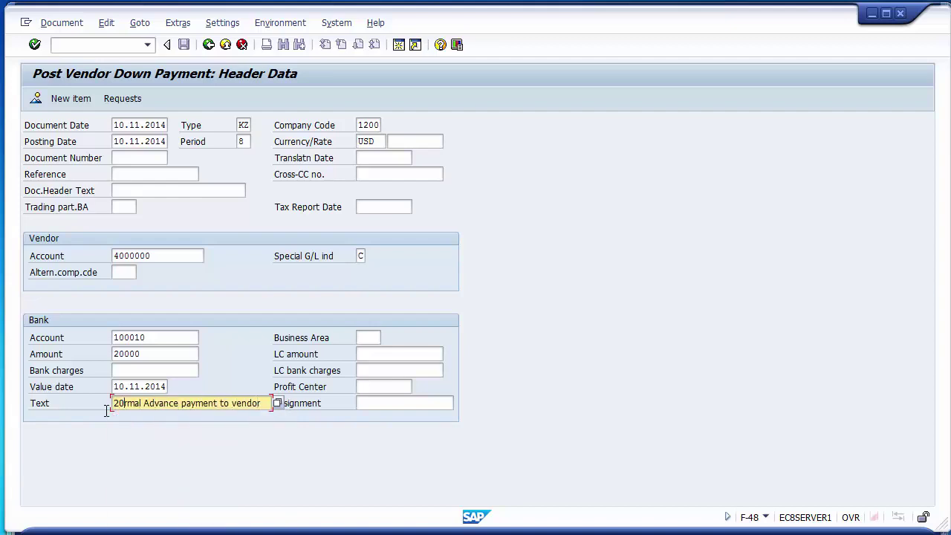
{"action": "key", "text": "Delete"}
{"action": "key", "text": "Delete"}
{"action": "key", "text": "Delete"}
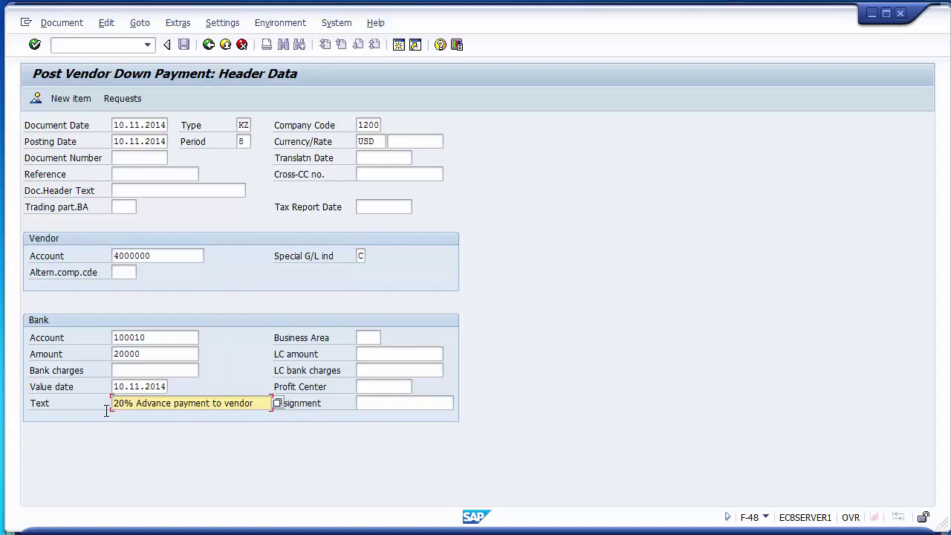
{"action": "key", "text": "Home"}
{"action": "key", "text": "Delete"}
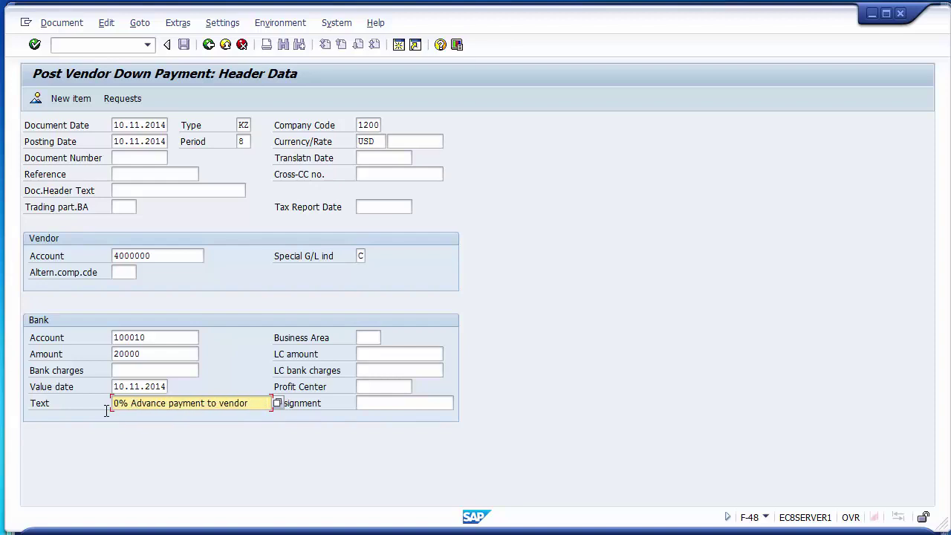
Append "agnst 80000" to the end of the bank item's text
{"action": "key", "text": "End"}
{"action": "type", "text": "agnst"}
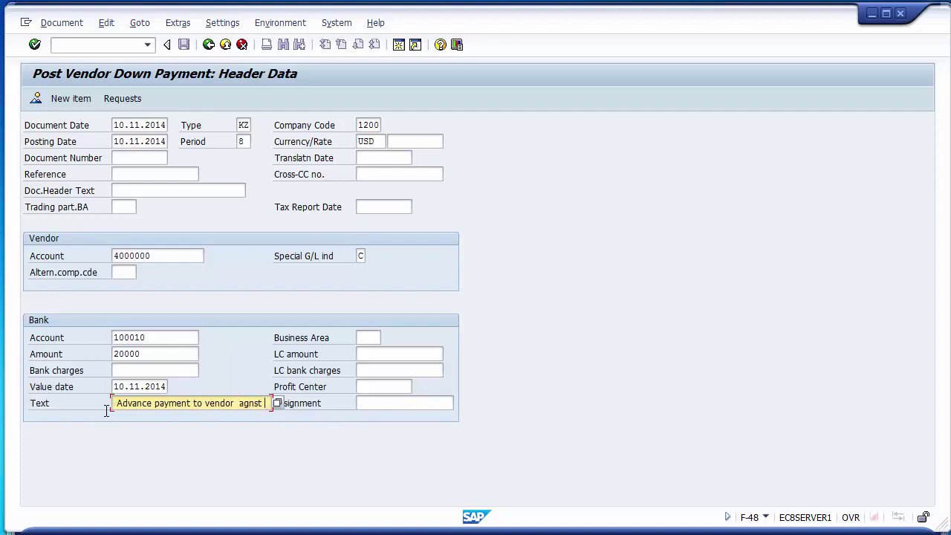
{"action": "type", "text": " 809"}
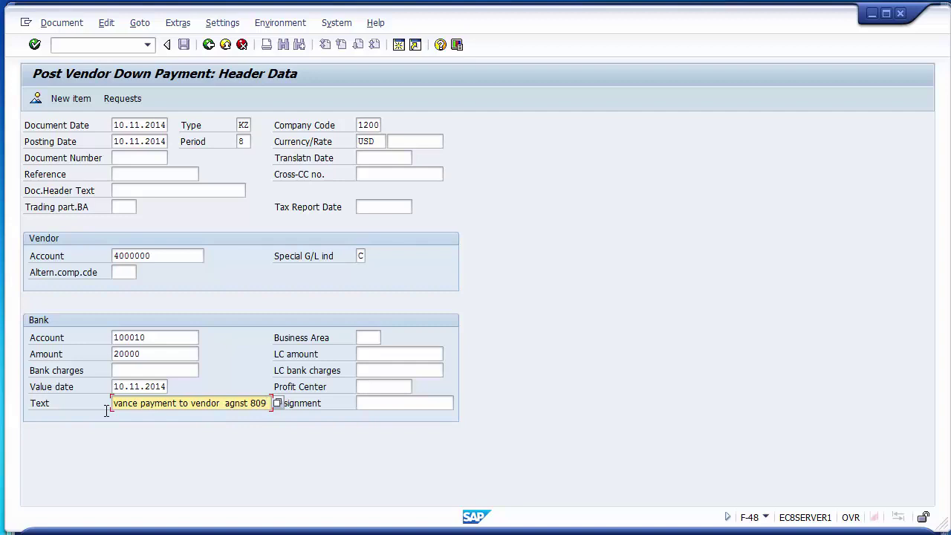
{"action": "key", "text": "BackSpace"}
{"action": "type", "text": "000"}
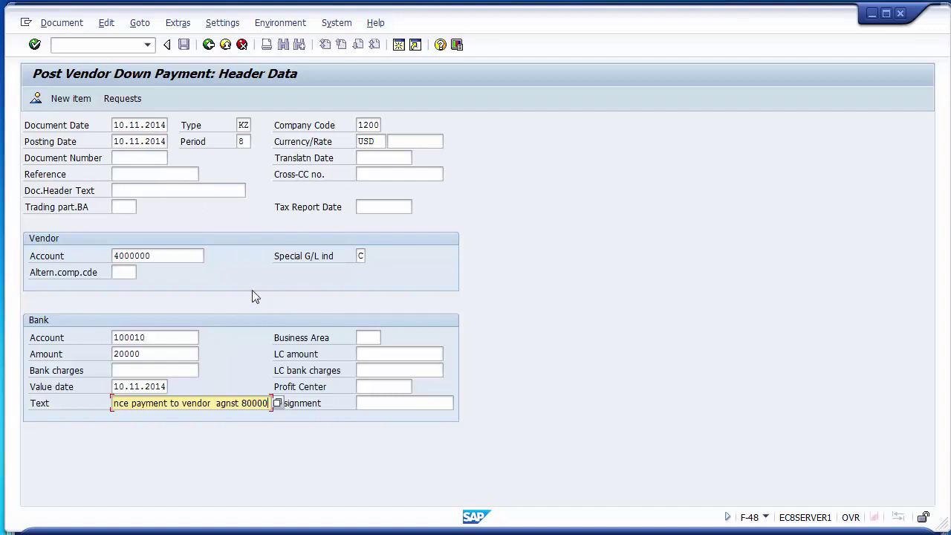
Continue from the header data to the vendor item and set its amount to 20000 USD
{"action": "left_click", "coordinate": [35, 45]}
{"action": "left_click", "coordinate": [34, 45]}
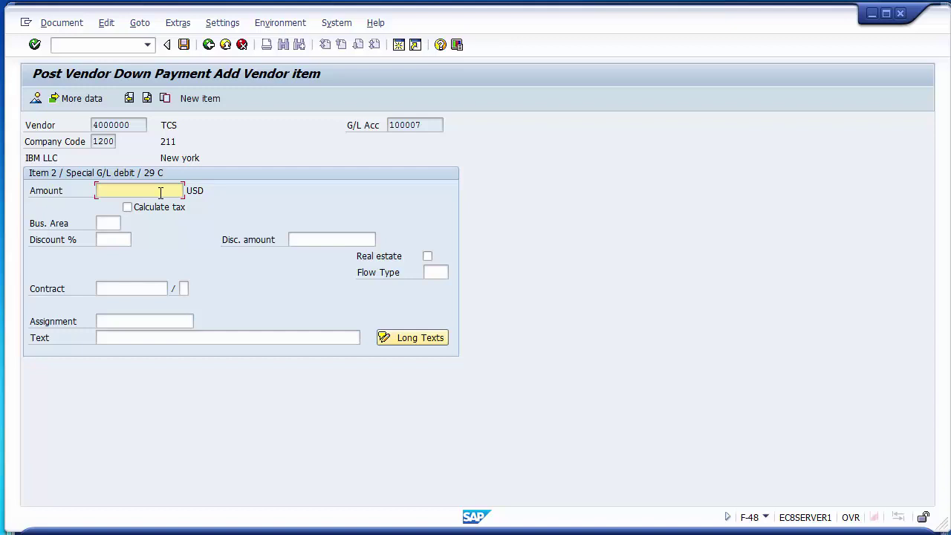
{"action": "left_click", "coordinate": [97, 191]}
{"action": "key", "text": "Down"}
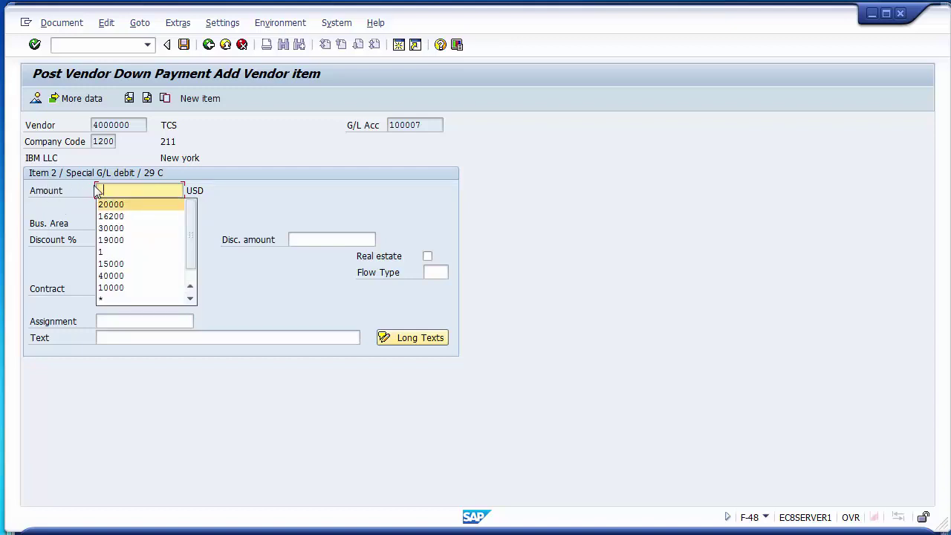
{"action": "key", "text": "Return"}
{"action": "key", "text": "BackSpace"}
{"action": "key", "text": "BackSpace"}
{"action": "key", "text": "BackSpace"}
{"action": "key", "text": "BackSpace"}
{"action": "key", "text": "BackSpace"}
{"action": "type", "text": "20000"}
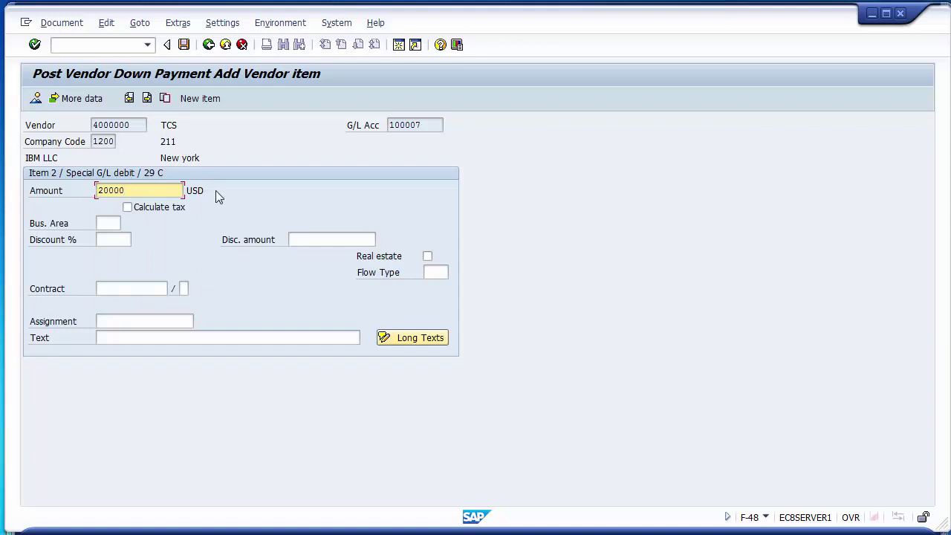
Give the vendor item the text "20% Advance payment to vendor agnst 80000" and simulate the document
{"action": "left_click", "coordinate": [140, 336]}
{"action": "key", "text": "Down"}
{"action": "key", "text": "Return"}
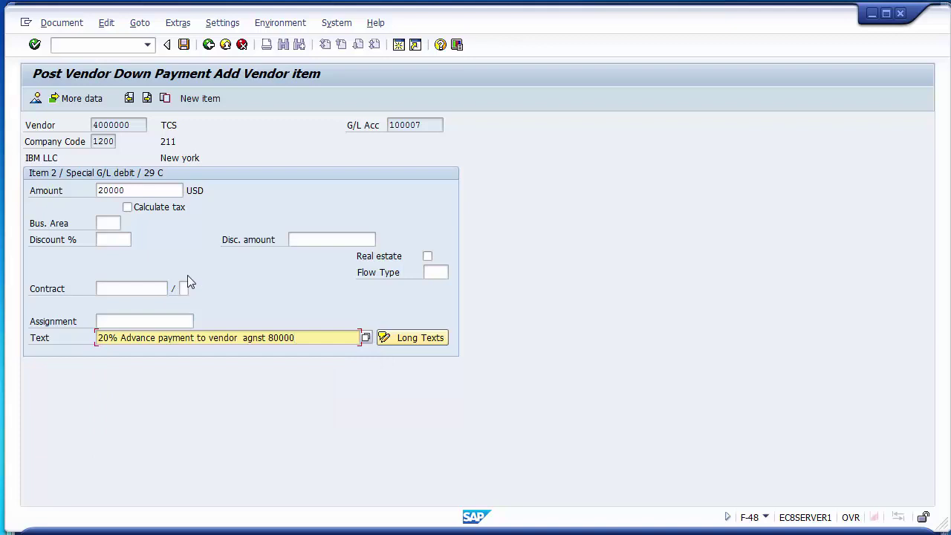
{"action": "left_click", "coordinate": [53, 27]}
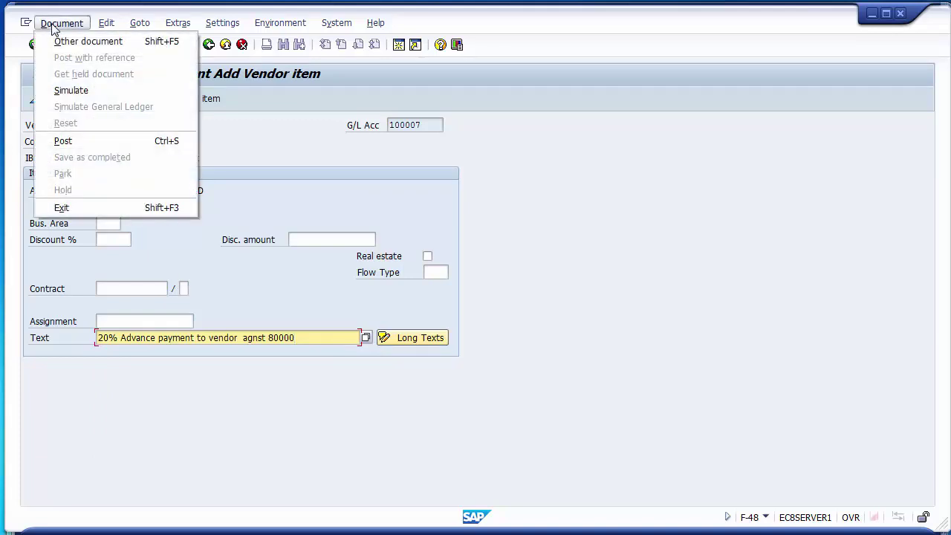
{"action": "left_click", "coordinate": [70, 90]}
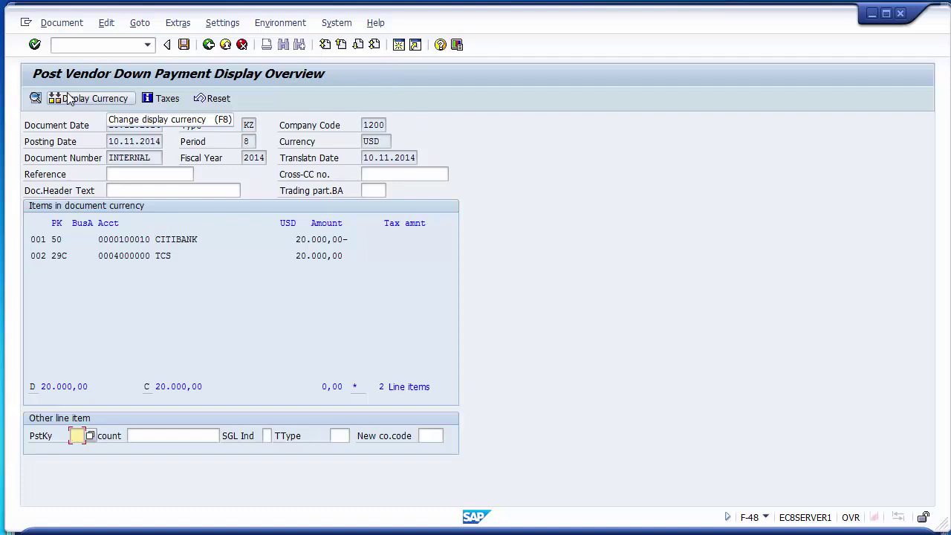
Try to post the down payment, and enter business area 1210 in the CITIBANK line item
{"action": "left_click", "coordinate": [184, 46]}
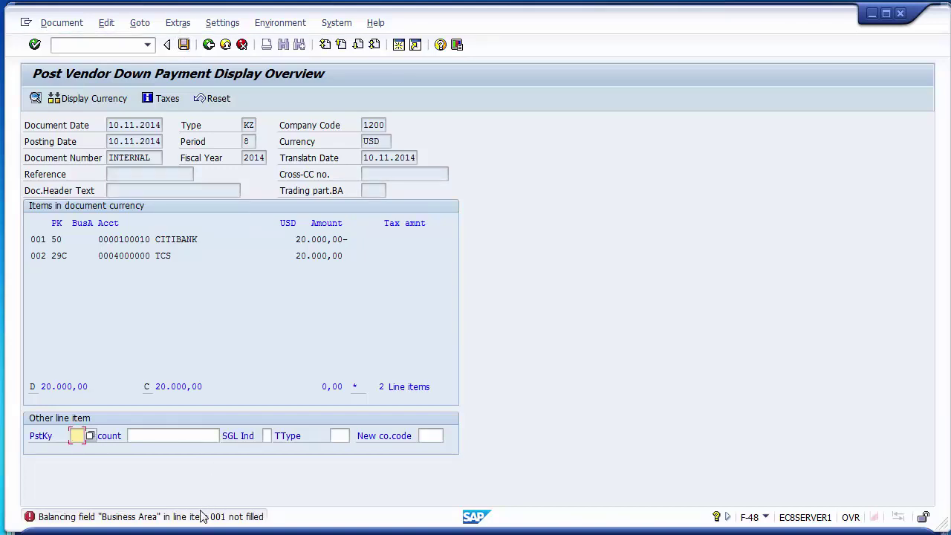
{"action": "key", "text": "Return"}
{"action": "double_click", "coordinate": [158, 243]}
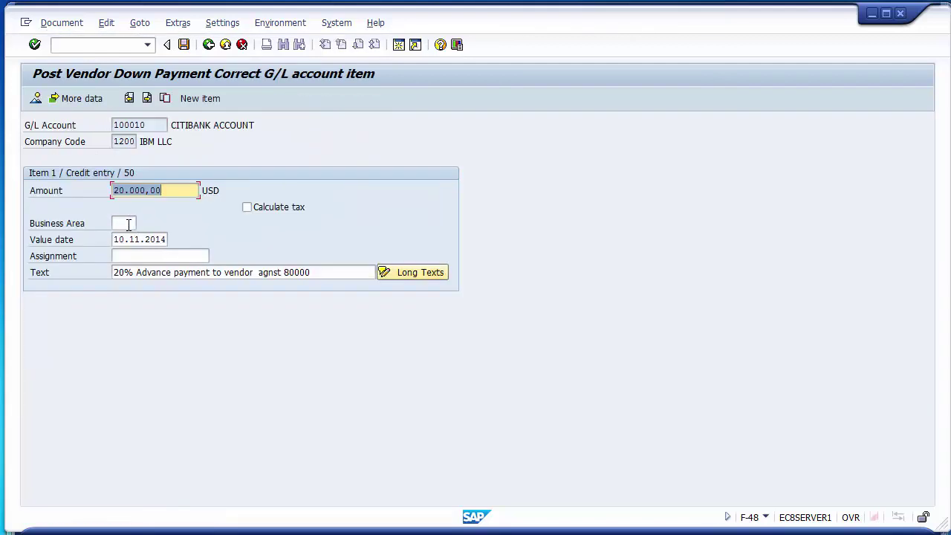
{"action": "left_click", "coordinate": [129, 224]}
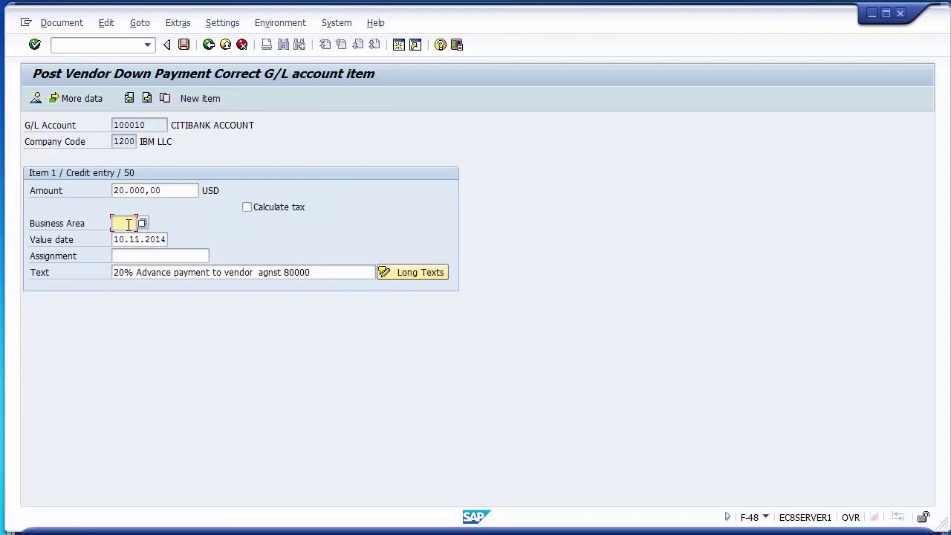
{"action": "type", "text": "1210"}
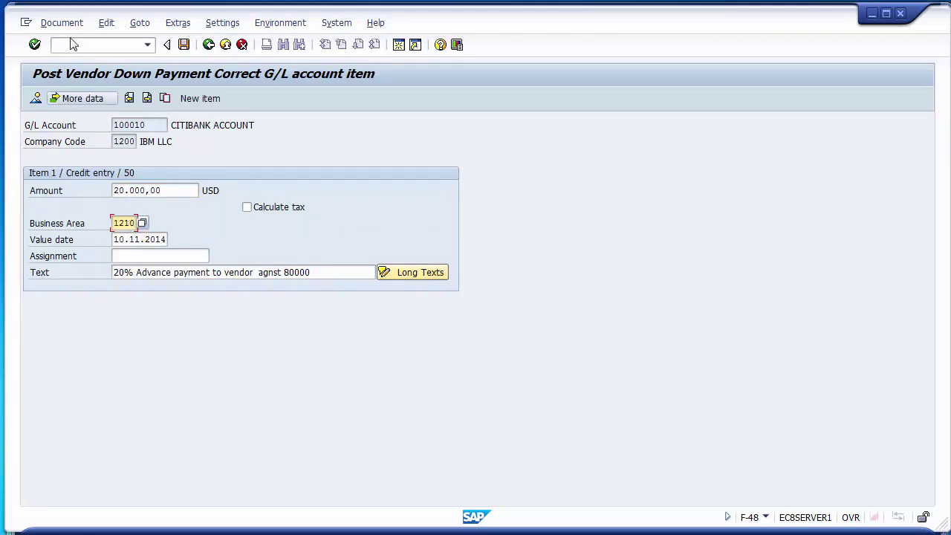
Simulate the down payment document with the corrected CITIBANK item and post it
{"action": "left_click", "coordinate": [63, 23]}
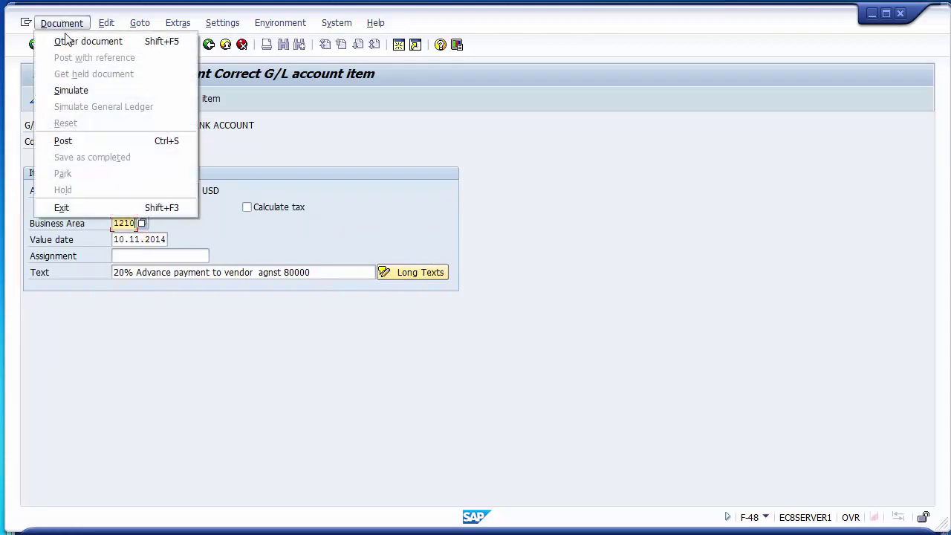
{"action": "left_click", "coordinate": [73, 91]}
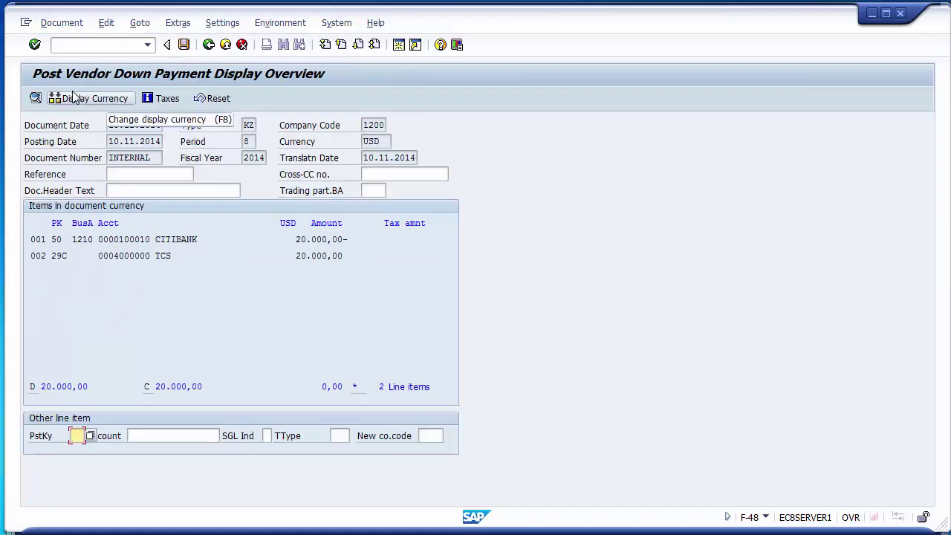
{"action": "left_click", "coordinate": [183, 45]}
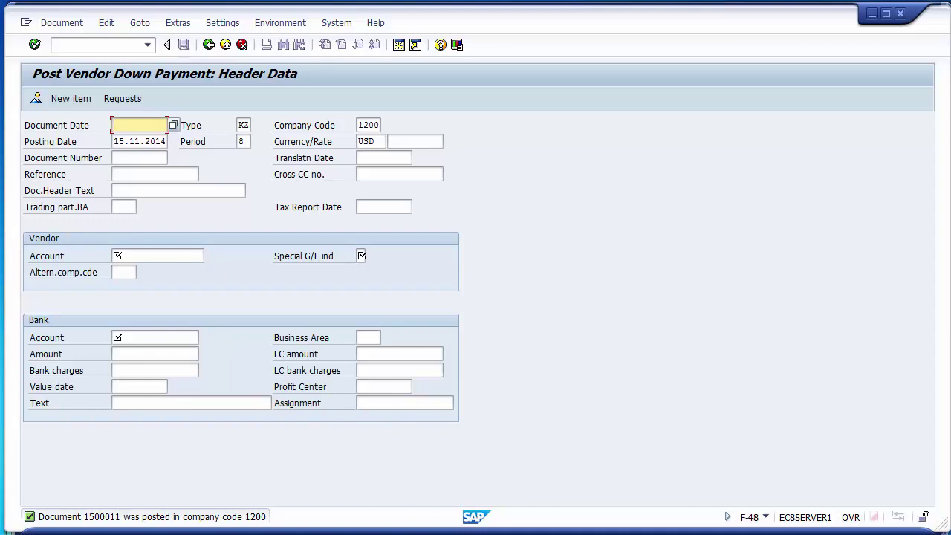
{"action": "left_click", "coordinate": [78, 28]}
{"action": "mouse_move", "coordinate": [98, 28]}
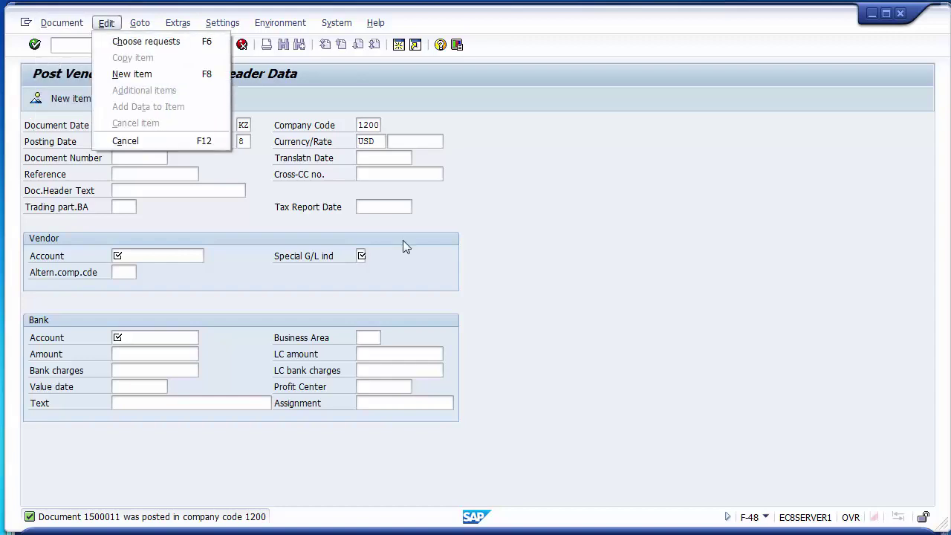
{"action": "left_click", "coordinate": [228, 294]}
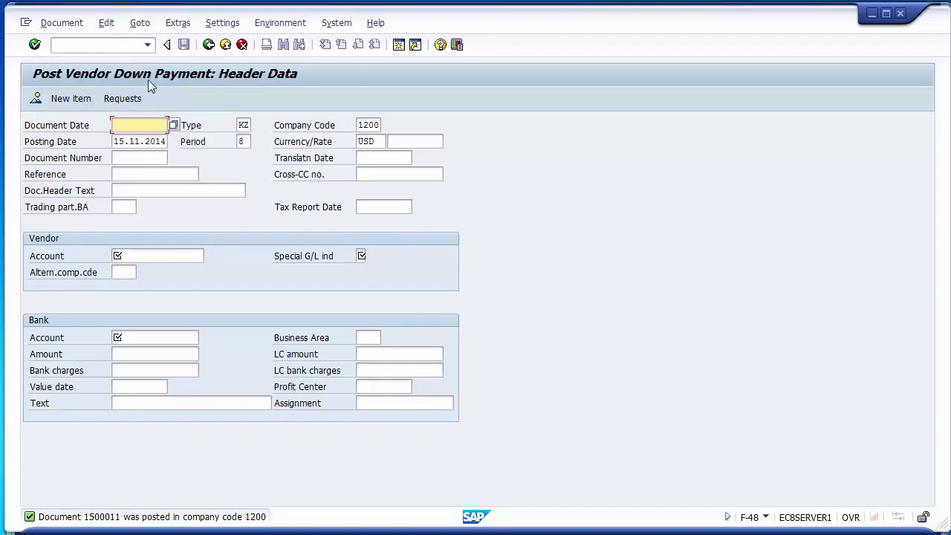
Display the just-posted down payment document with transaction FB03 and examine its TCS vendor line
{"action": "left_click", "coordinate": [103, 46]}
{"action": "type", "text": "/n"}
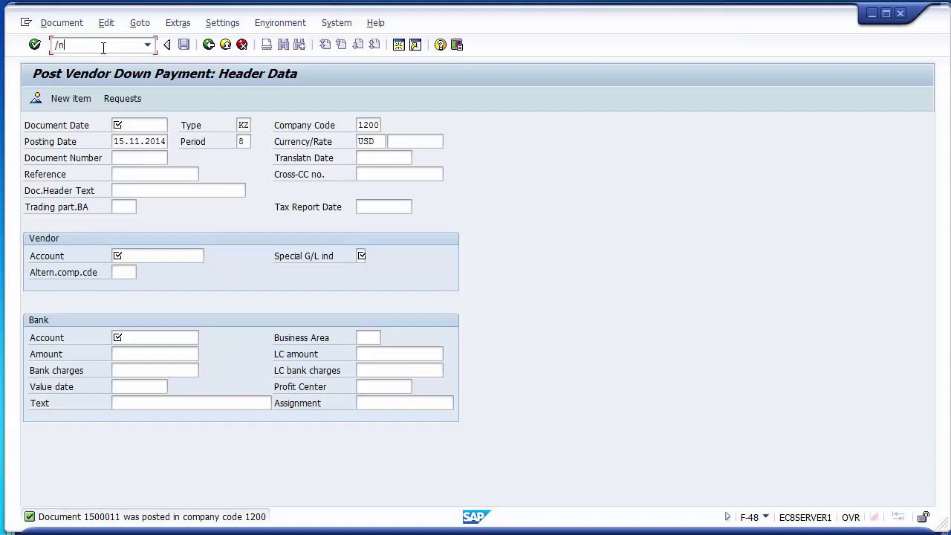
{"action": "type", "text": "fb03"}
{"action": "key", "text": "Return"}
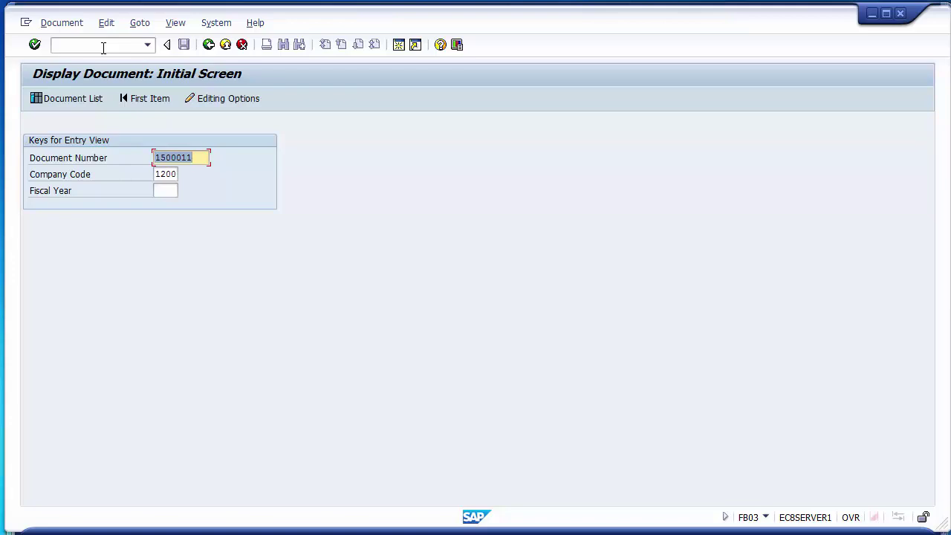
{"action": "key", "text": "Return"}
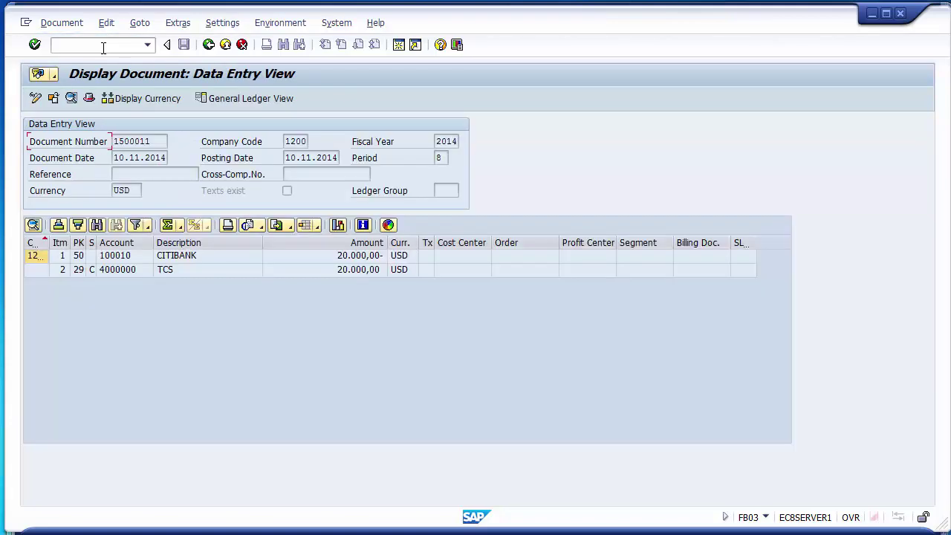
{"action": "left_click", "coordinate": [229, 270]}
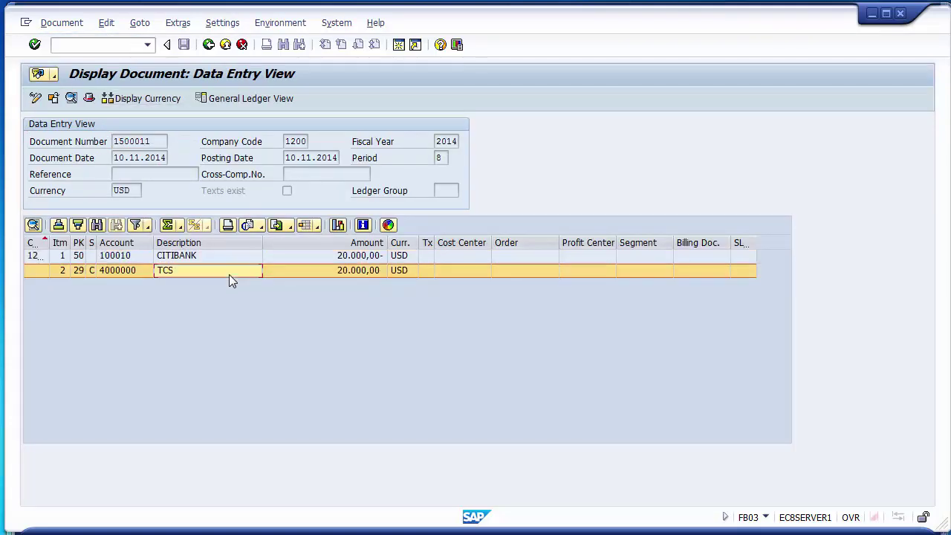
Leave the document display and open the vendor line item report with transaction FBL1N
{"action": "left_click", "coordinate": [102, 46]}
{"action": "type", "text": "/n"}
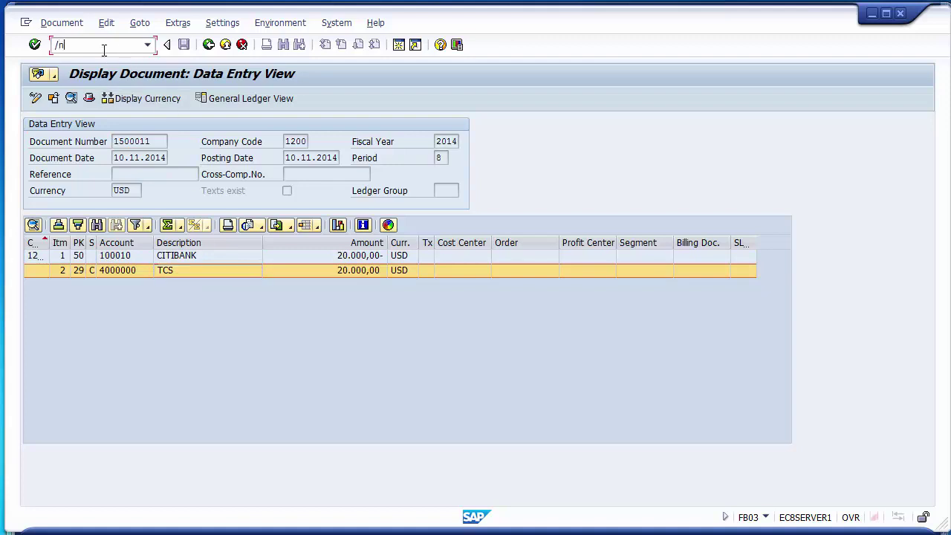
{"action": "key", "text": "Return"}
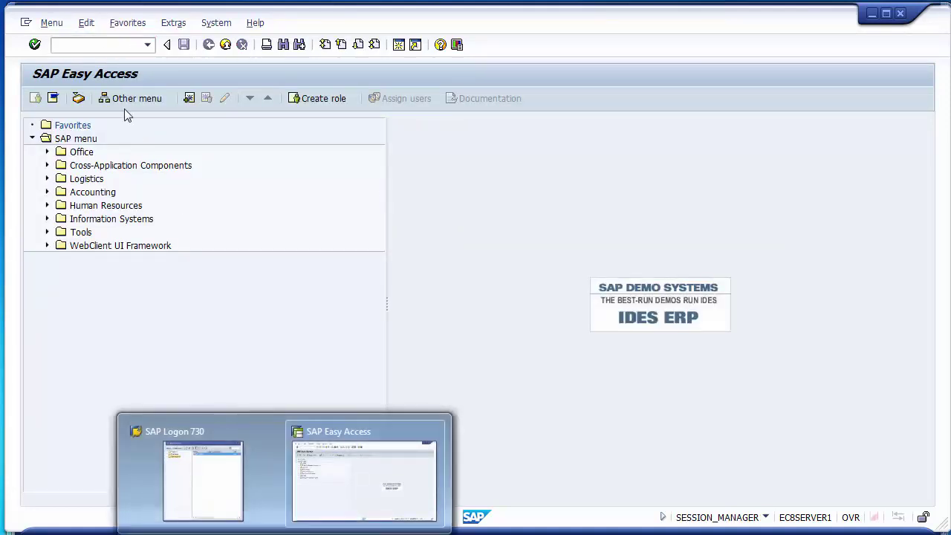
{"action": "left_click", "coordinate": [93, 46]}
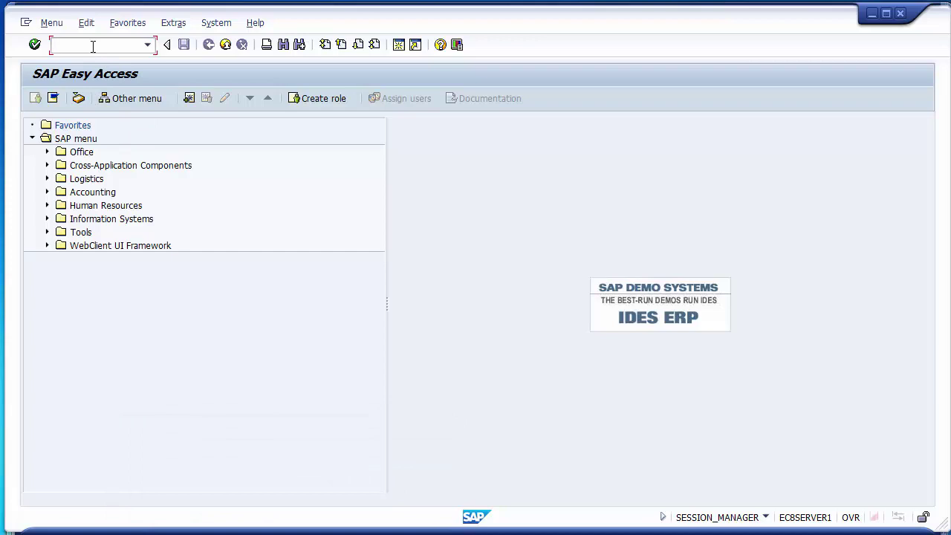
{"action": "type", "text": "fbl1n"}
{"action": "key", "text": "Return"}
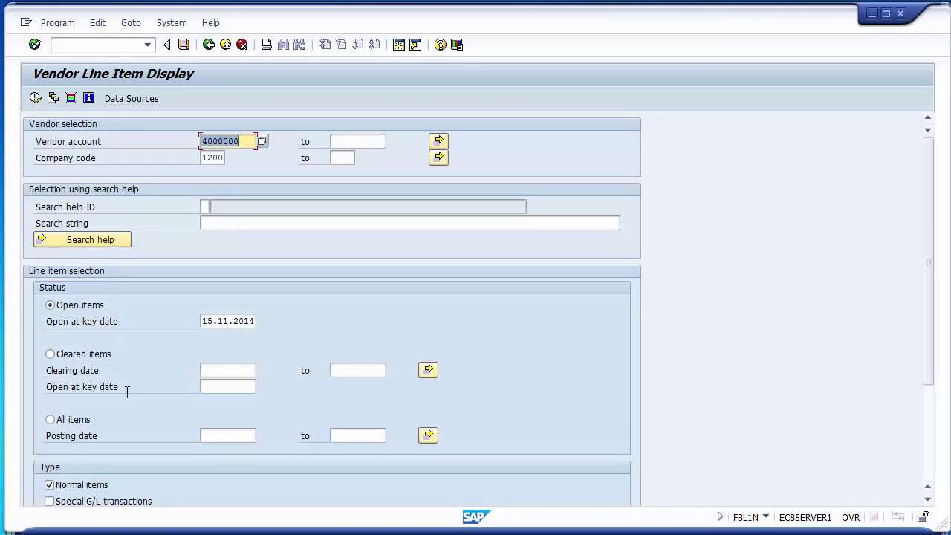
List the TCS vendor's open items in company code 1200 including special G/L transactions, and examine the down payment's special G/L indicator
{"action": "left_click", "coordinate": [93, 502]}
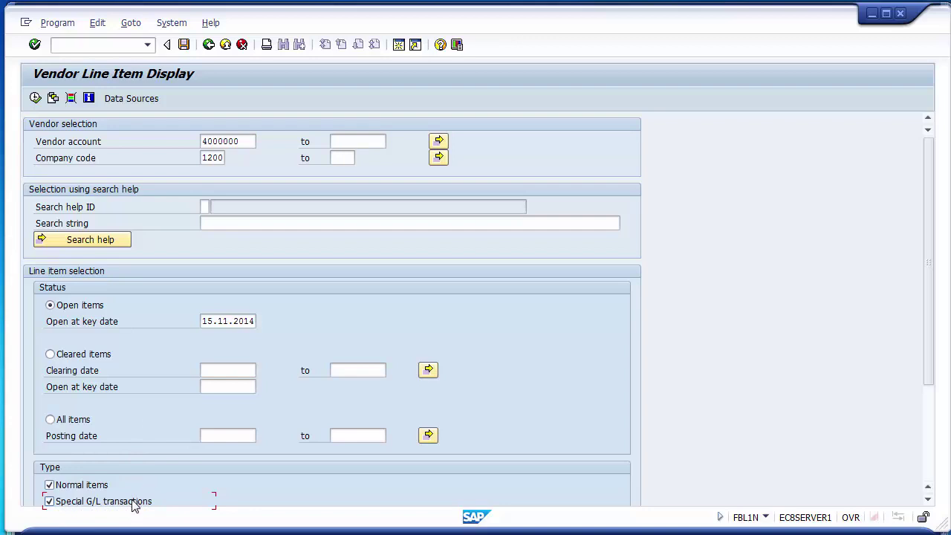
{"action": "scroll", "coordinate": [153, 230], "scroll_direction": "down", "scroll_amount": 1}
{"action": "double_click", "coordinate": [152, 230]}
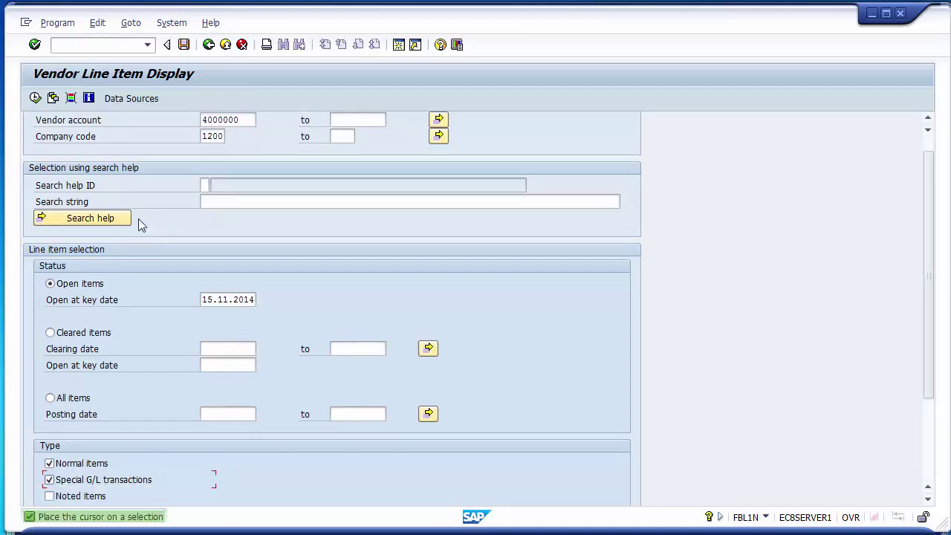
{"action": "left_click", "coordinate": [35, 99]}
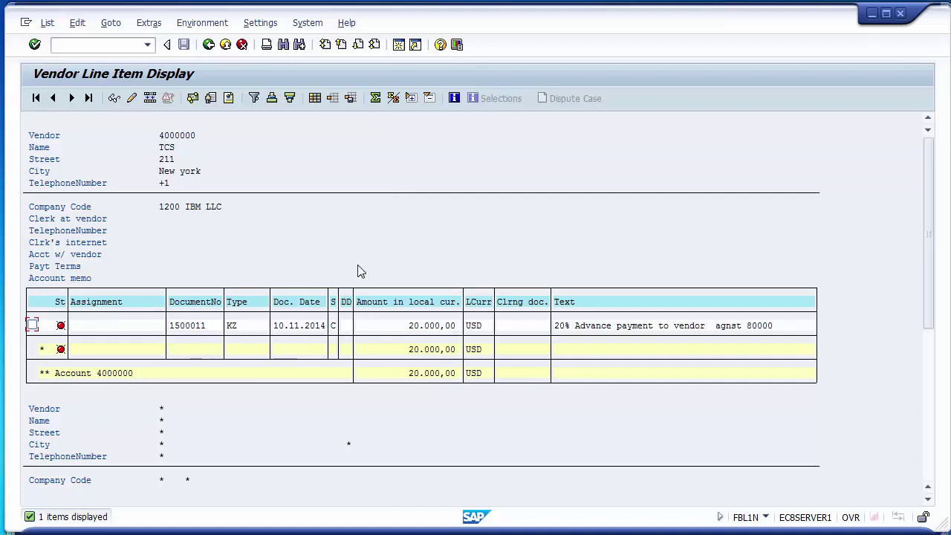
{"action": "left_click", "coordinate": [333, 327]}
Switch to PowerPoint to review the Manual Payment – Unit Testing slide, and return to the SAP vendor line item list
{"action": "mouse_move", "coordinate": [283, 531]}
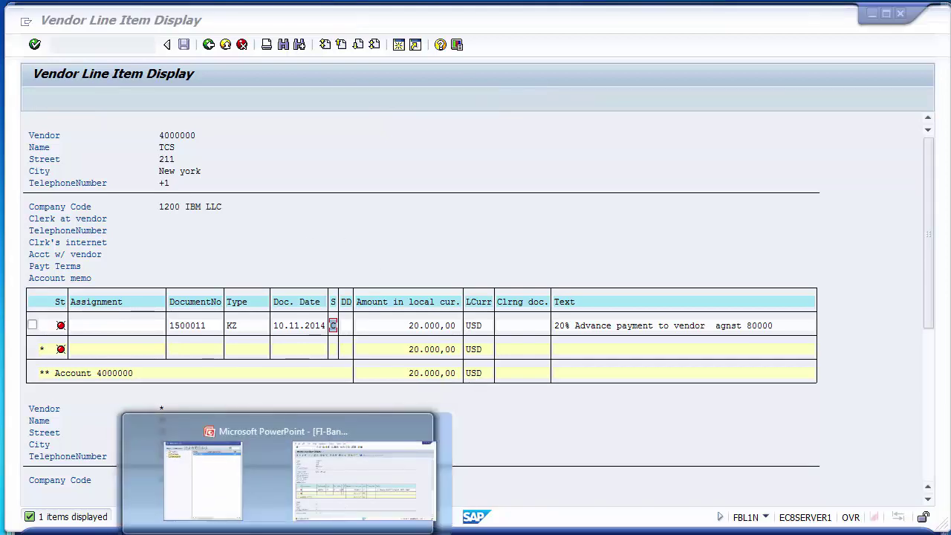
{"action": "left_click", "coordinate": [307, 529]}
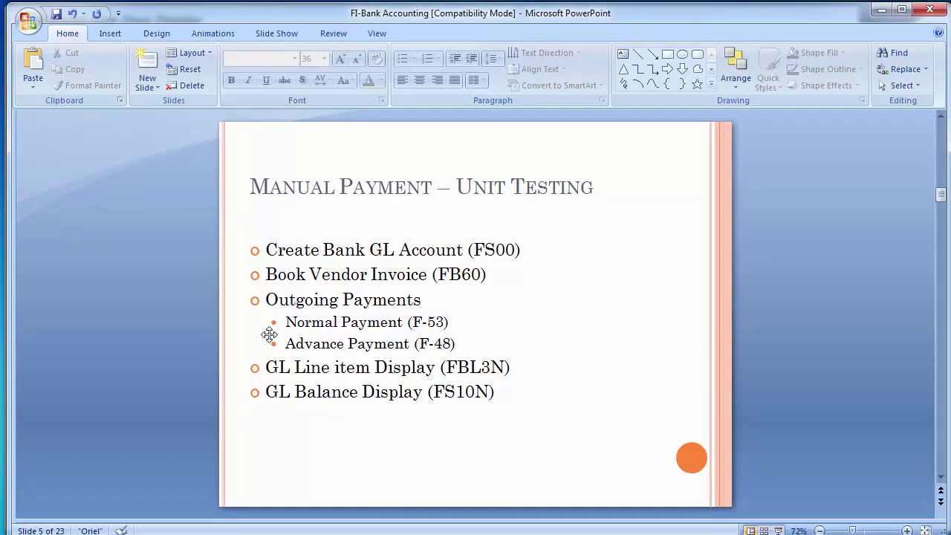
{"action": "key", "text": "alt+Tab"}
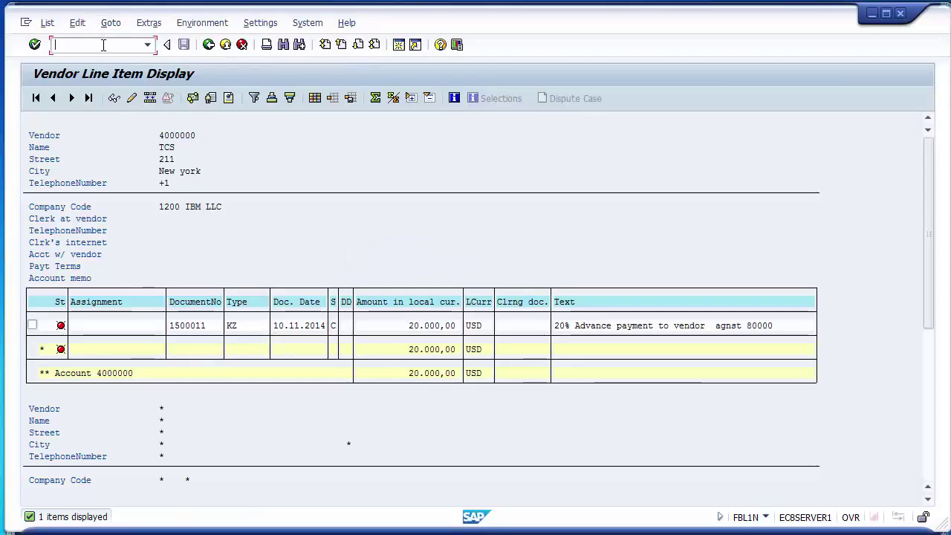
Open a new SAP session and start vendor invoice entry with transaction FB60
{"action": "type", "text": "/"}
{"action": "key", "text": "BackSpace"}
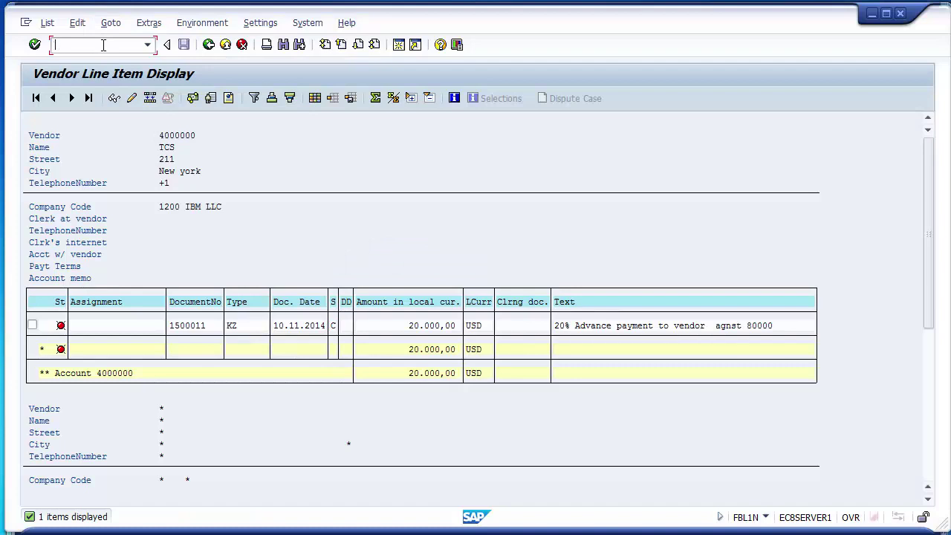
{"action": "left_click", "coordinate": [399, 45]}
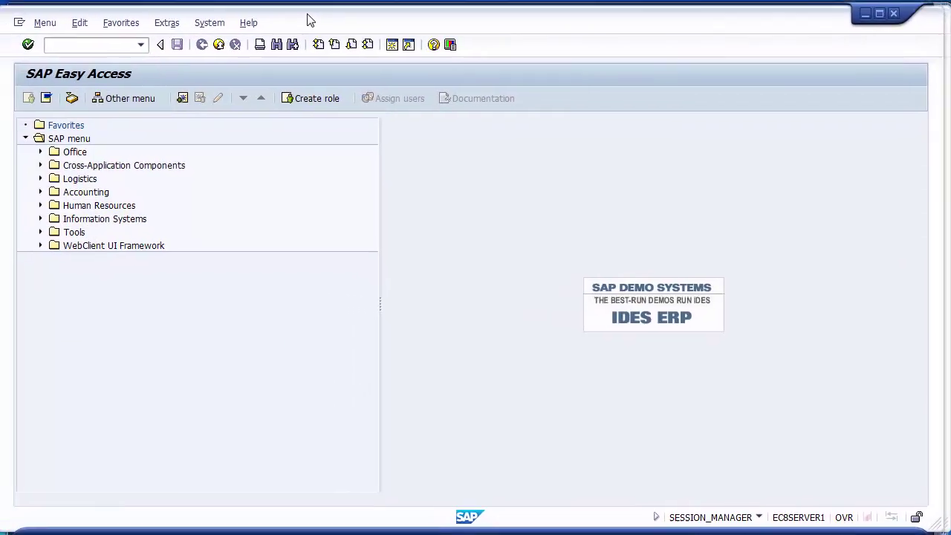
{"action": "left_click", "coordinate": [120, 42]}
{"action": "type", "text": "MIRO"}
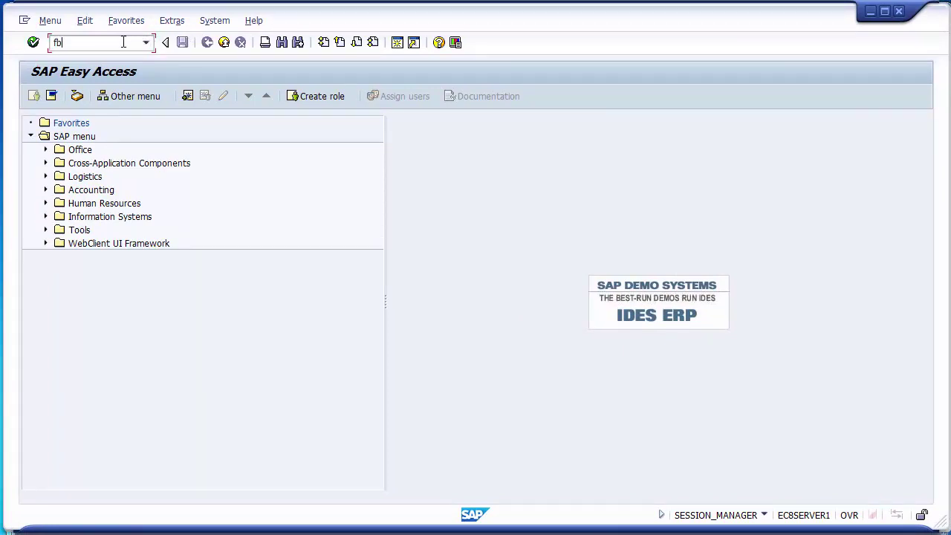
{"action": "key", "text": "Return"}
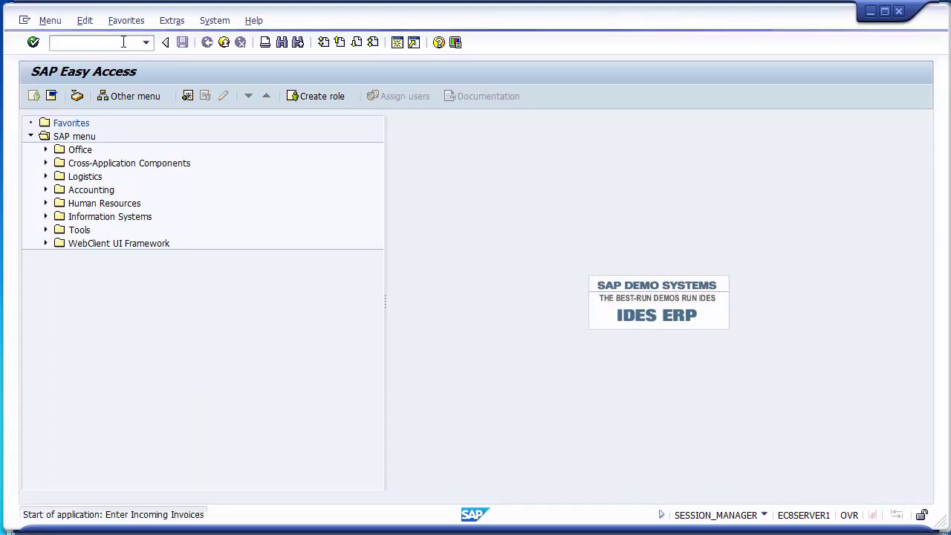
{"action": "key", "text": "Return"}
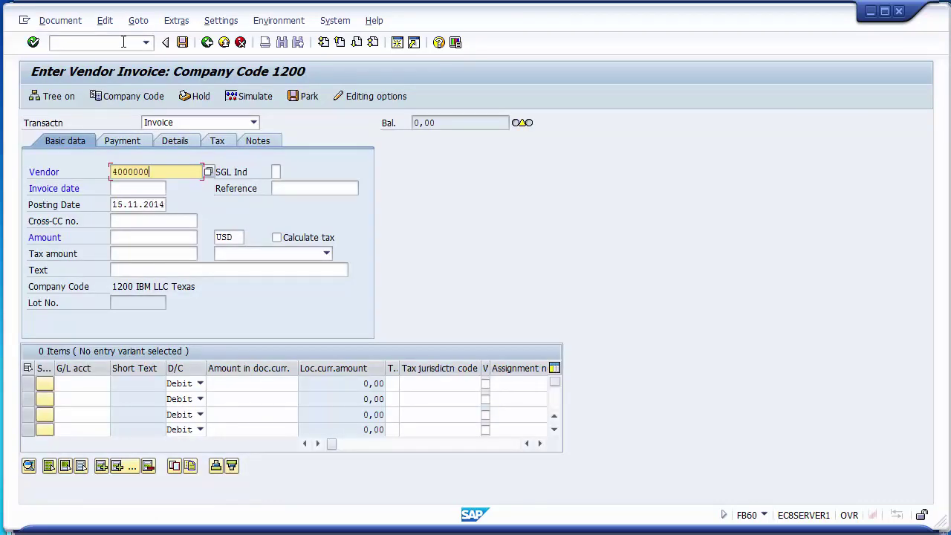
Set the TCS vendor invoice's invoice date to 13.11.2014 and its reference to 501
{"action": "key", "text": "Tab"}
{"action": "key", "text": "Down"}
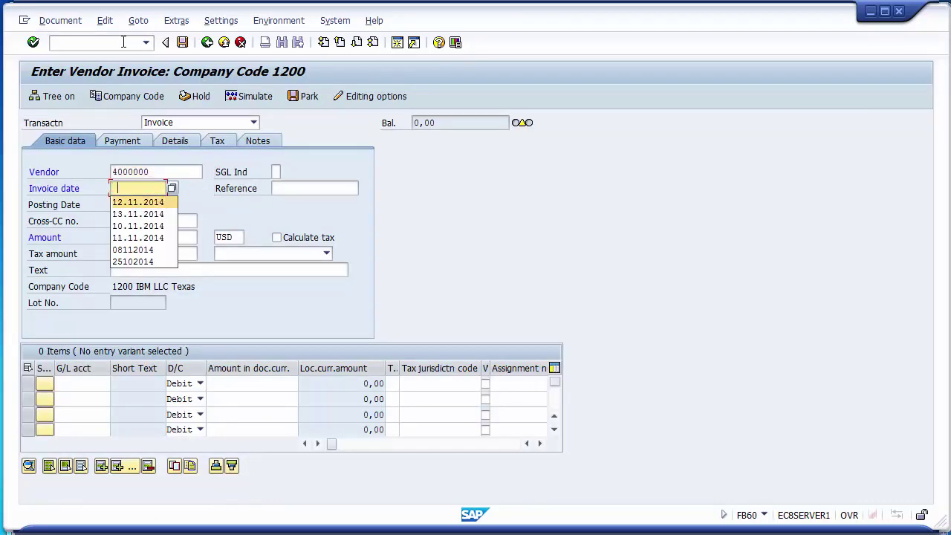
{"action": "key", "text": "Down"}
{"action": "key", "text": "Return"}
{"action": "key", "text": "Tab"}
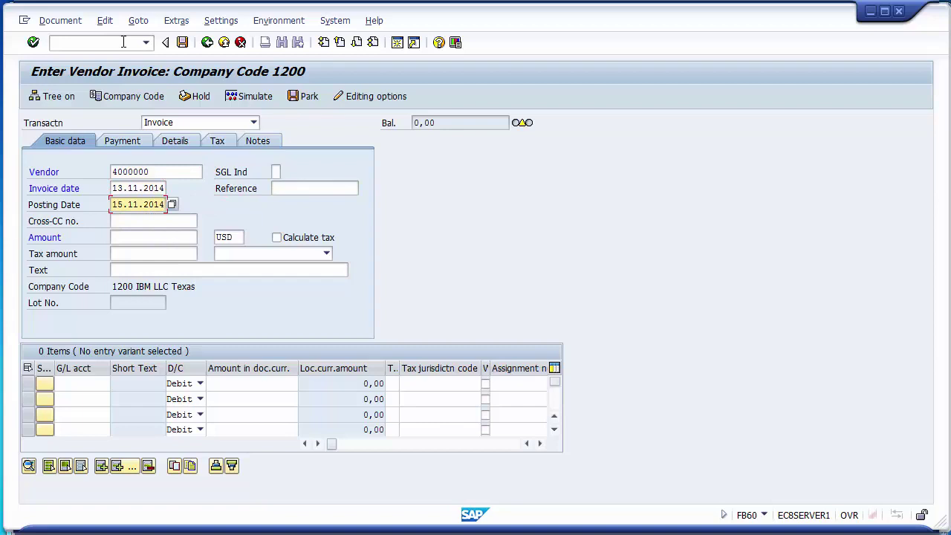
{"action": "key", "text": "Up"}
{"action": "key", "text": "Tab"}
{"action": "key", "text": "Down"}
{"action": "key", "text": "Down"}
{"action": "key", "text": "Return"}
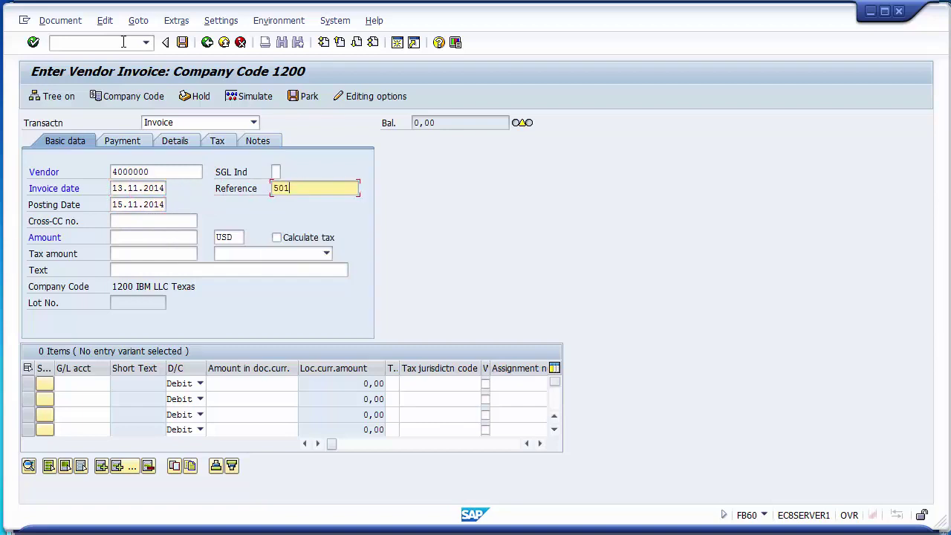
Set the invoice's posting date to 13.11.2014
{"action": "key", "text": "Tab"}
{"action": "key", "text": "End"}
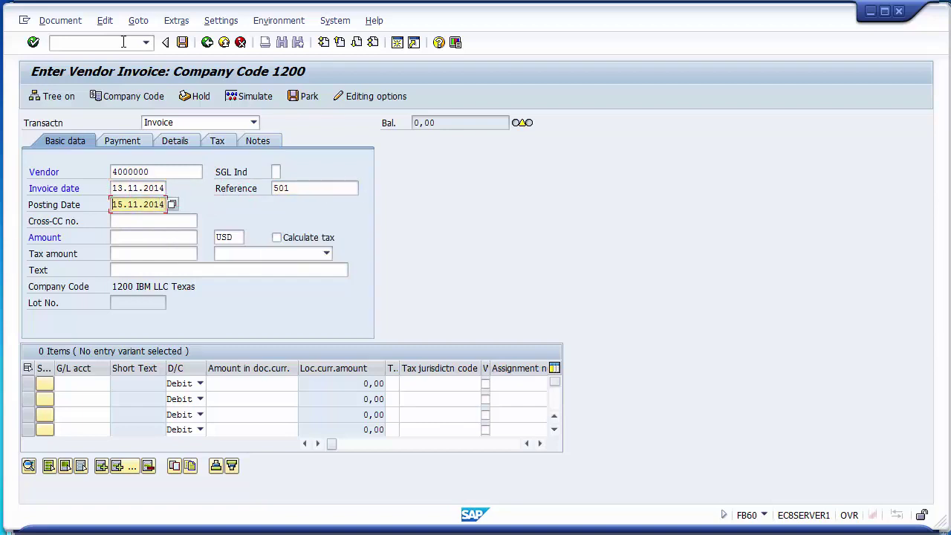
{"action": "type", "text": "3"}
Enter G/L account 400000 with a debit amount of 80000 in the first invoice line item
{"action": "key", "text": "Tab"}
{"action": "key", "text": "Tab"}
{"action": "key", "text": "Tab"}
{"action": "key", "text": "Tab"}
{"action": "key", "text": "Tab"}
{"action": "key", "text": "Tab"}
{"action": "key", "text": "Tab"}
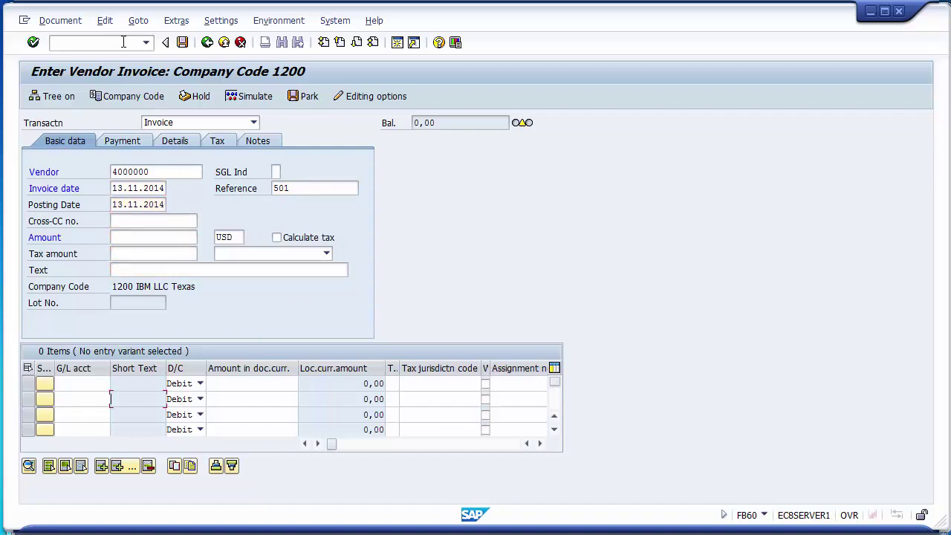
{"action": "left_click", "coordinate": [98, 383]}
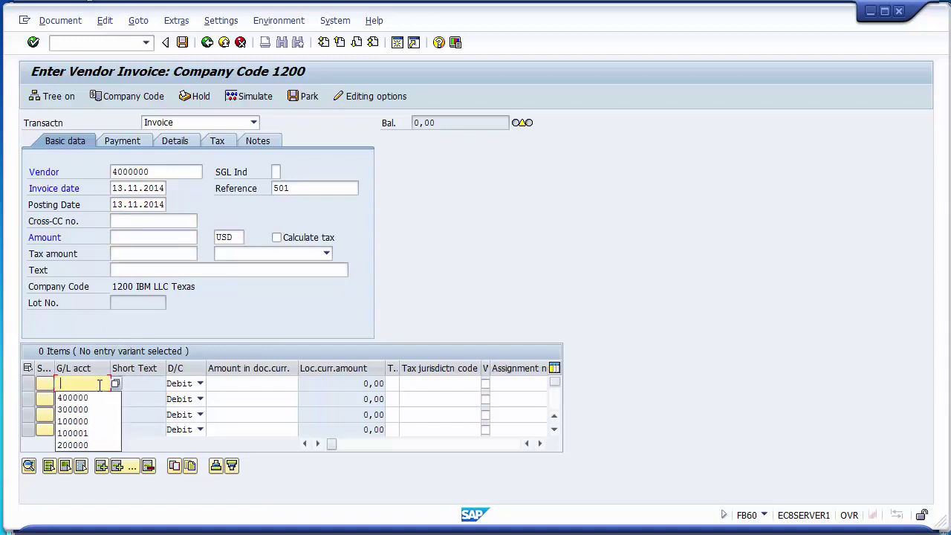
{"action": "key", "text": "Down"}
{"action": "key", "text": "Return"}
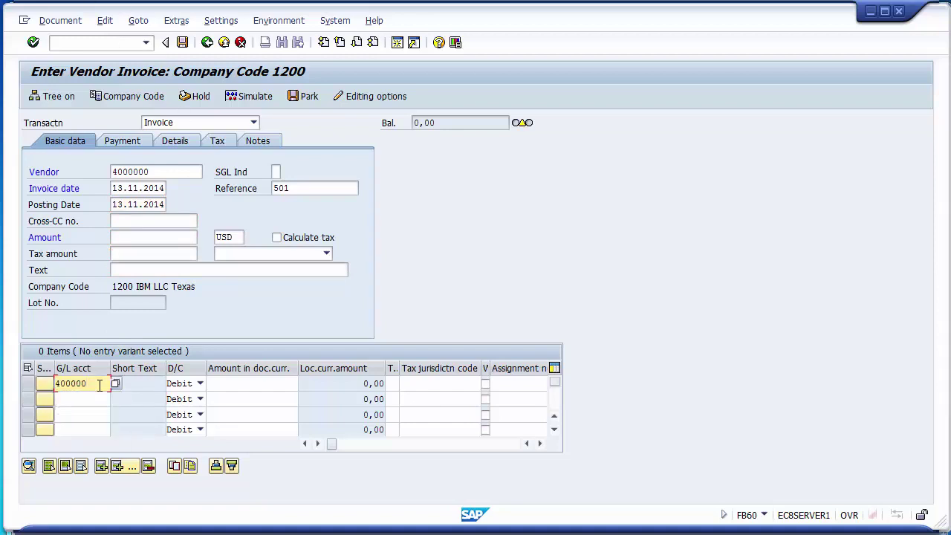
{"action": "key", "text": "Tab"}
{"action": "key", "text": "Tab"}
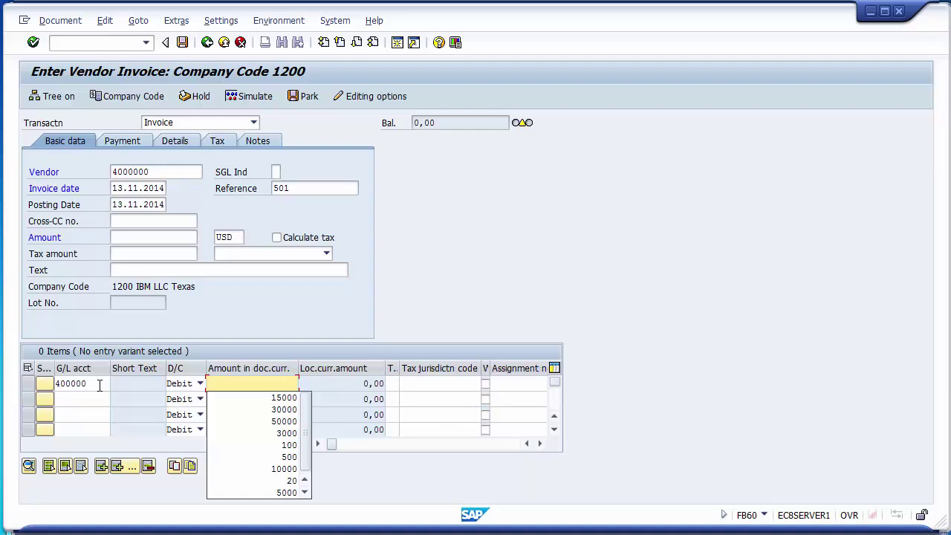
{"action": "type", "text": "80000"}
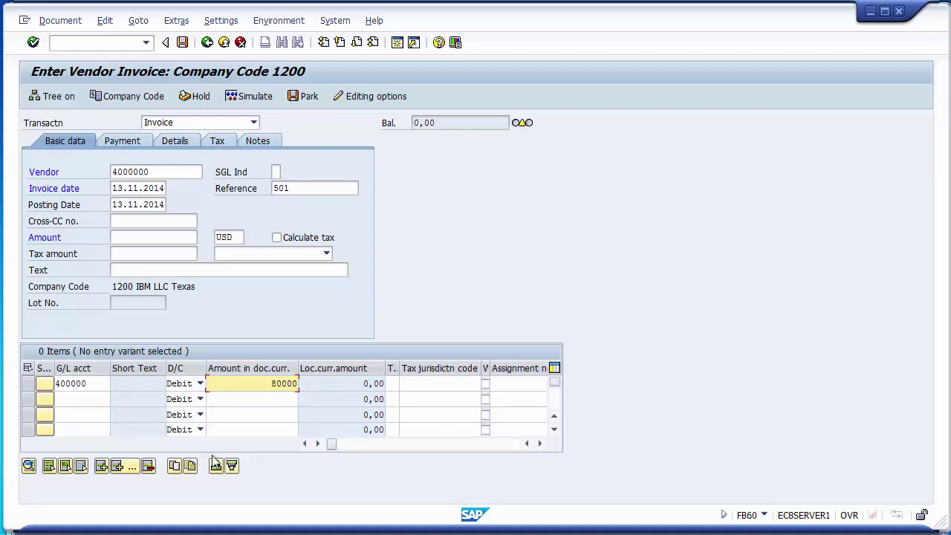
{"action": "left_click", "coordinate": [266, 394]}
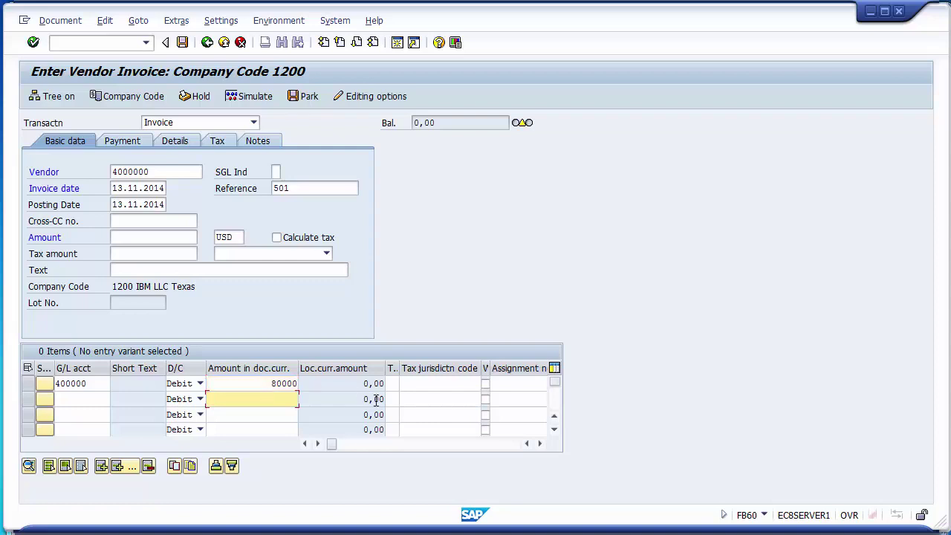
Give the first line item the text "Vendor Invoice" and business area 1210
{"action": "left_click", "coordinate": [432, 381]}
{"action": "key", "text": "Tab"}
{"action": "key", "text": "Tab"}
{"action": "key", "text": "Tab"}
{"action": "key", "text": "Tab"}
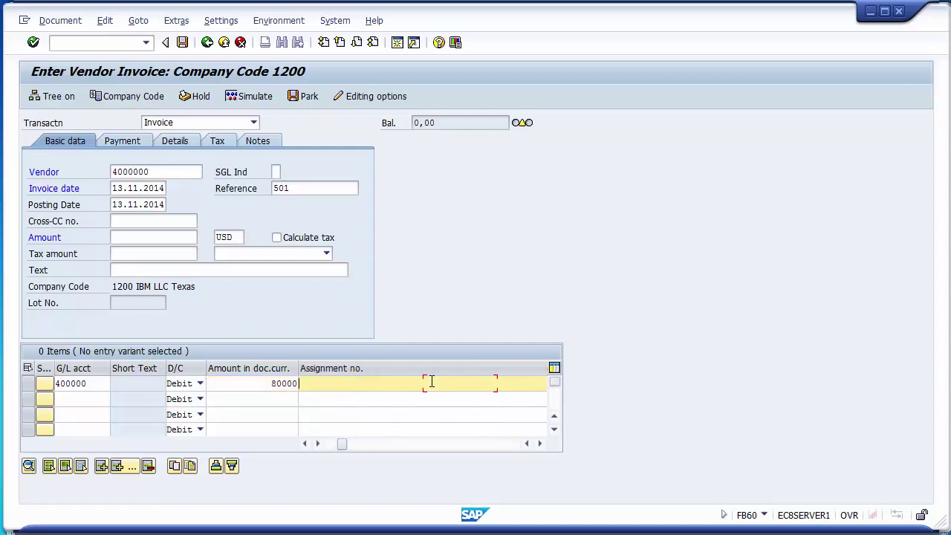
{"action": "key", "text": "BackSpace"}
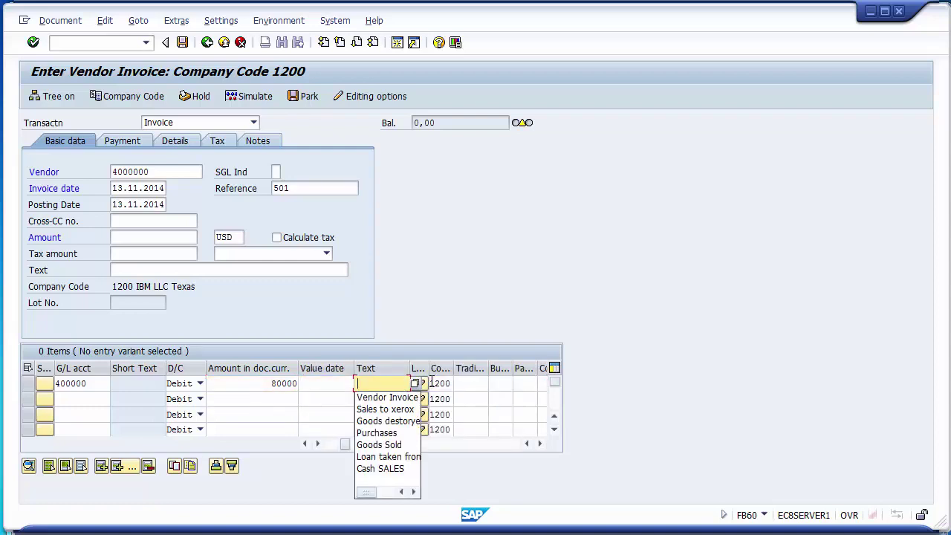
{"action": "key", "text": "Down"}
{"action": "key", "text": "Return"}
{"action": "key", "text": "Tab"}
{"action": "key", "text": "Tab"}
{"action": "key", "text": "Tab"}
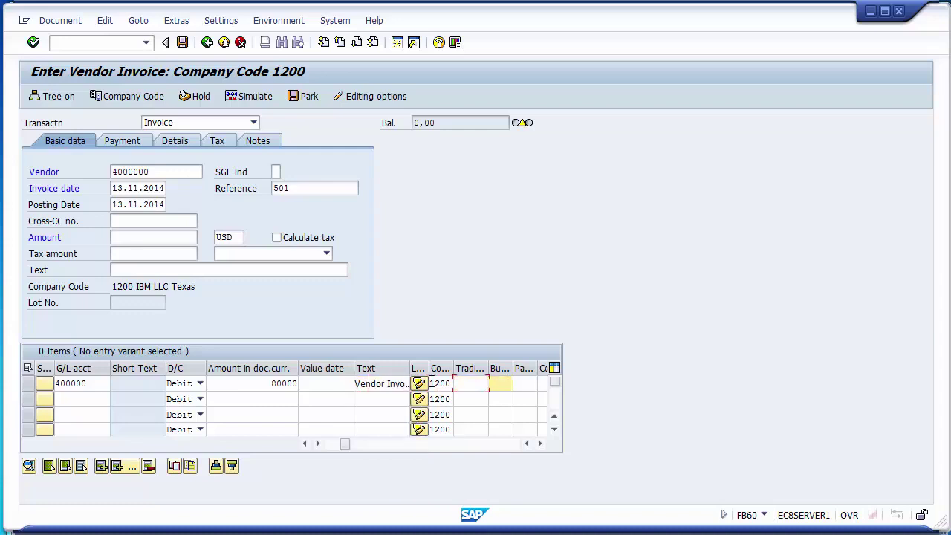
{"action": "key", "text": "BackSpace"}
{"action": "key", "text": "Down"}
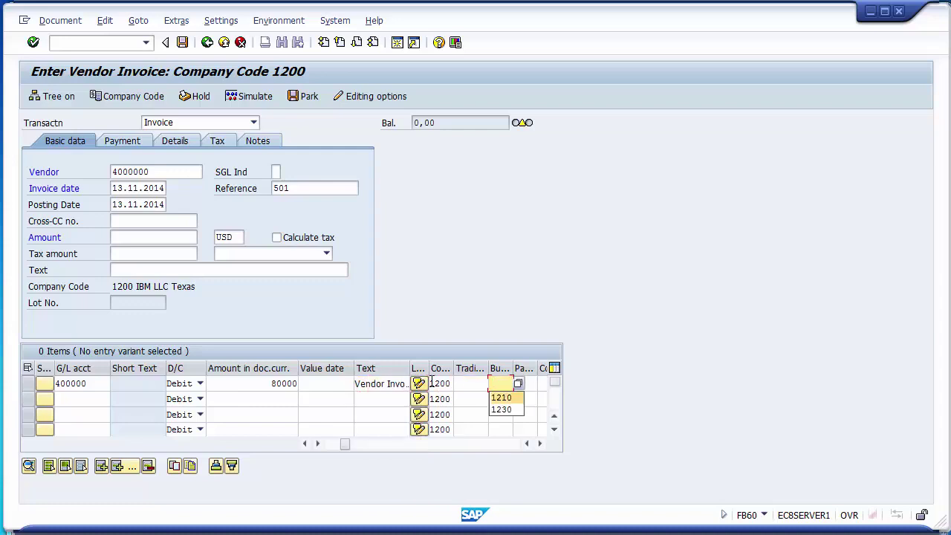
{"action": "key", "text": "Return"}
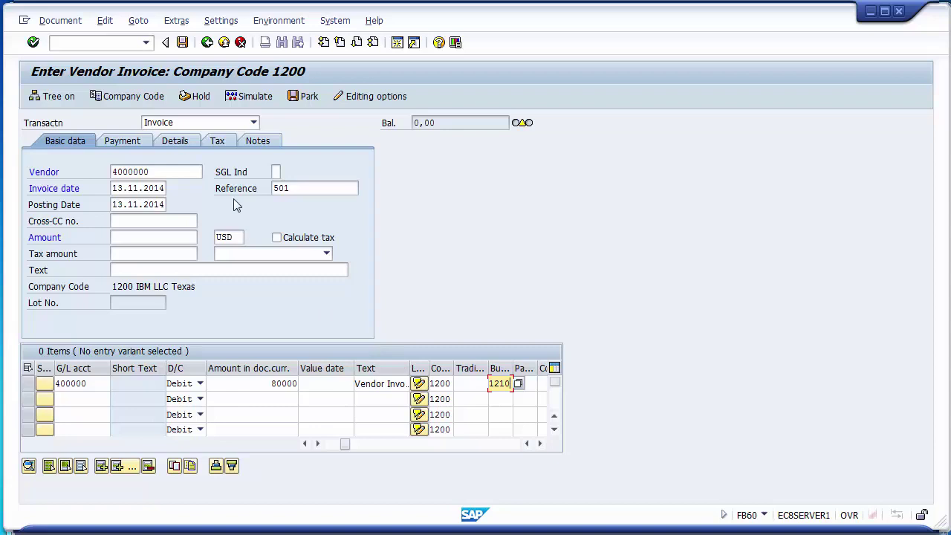
Enter the header text "Vendor Invoice" and validate the invoice data, acknowledging the down payment and tax messages
{"action": "left_click", "coordinate": [165, 270]}
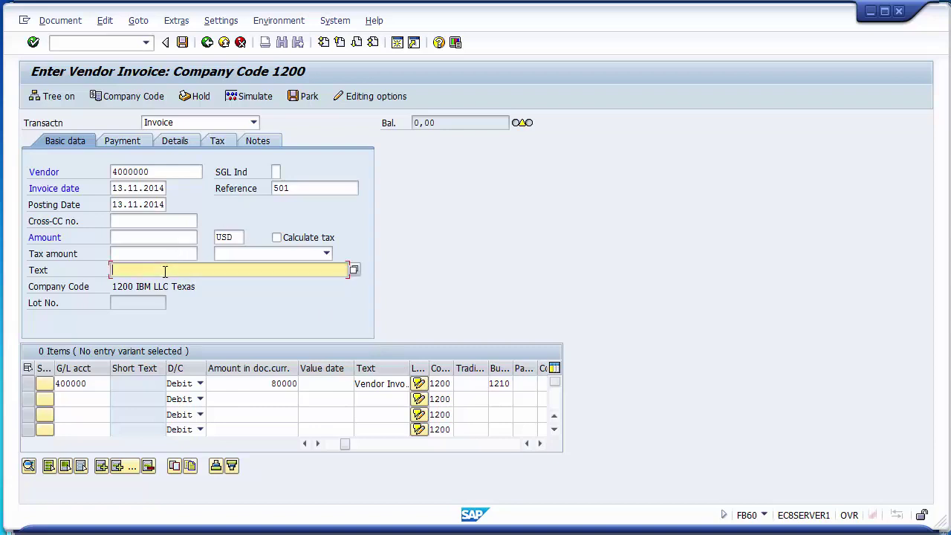
{"action": "key", "text": "Down"}
{"action": "key", "text": "Return"}
{"action": "key", "text": "Return"}
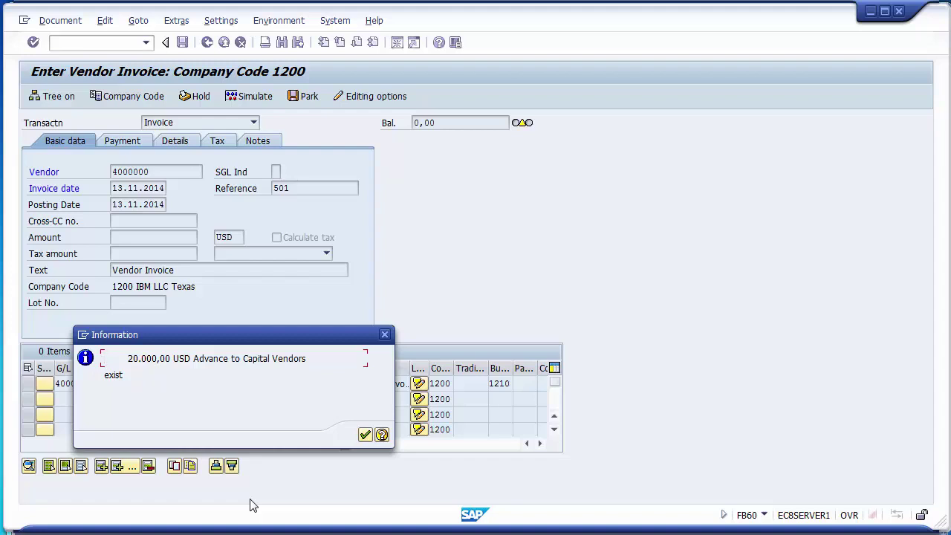
{"action": "key", "text": "Return"}
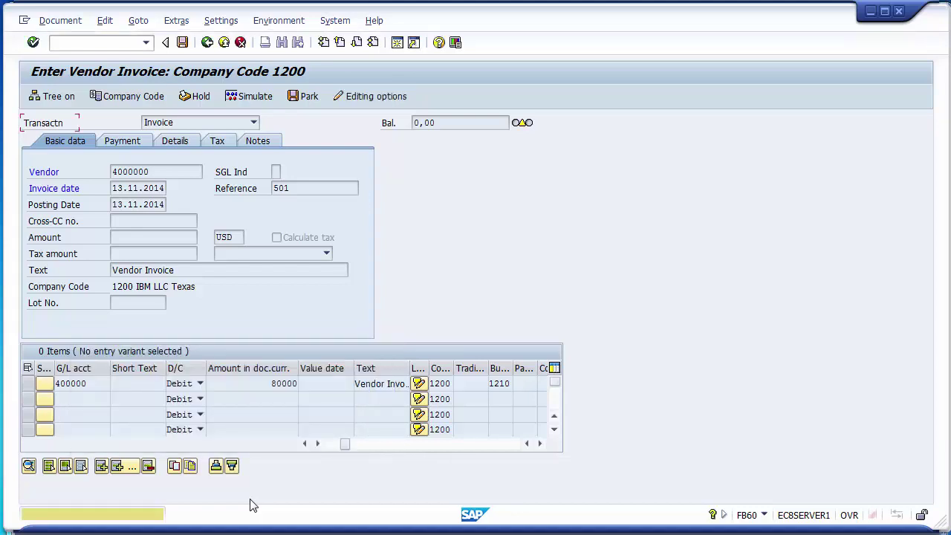
{"action": "key", "text": "Return"}
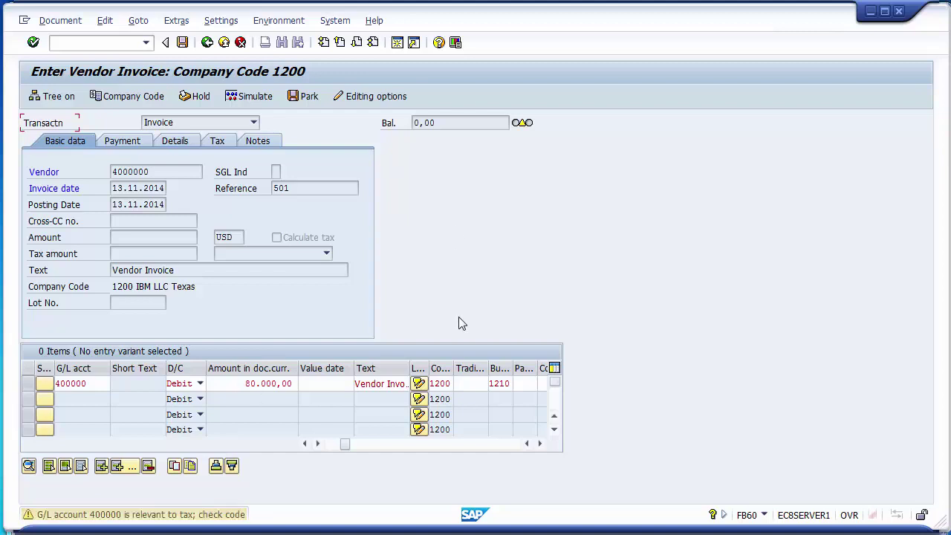
{"action": "key", "text": "Return"}
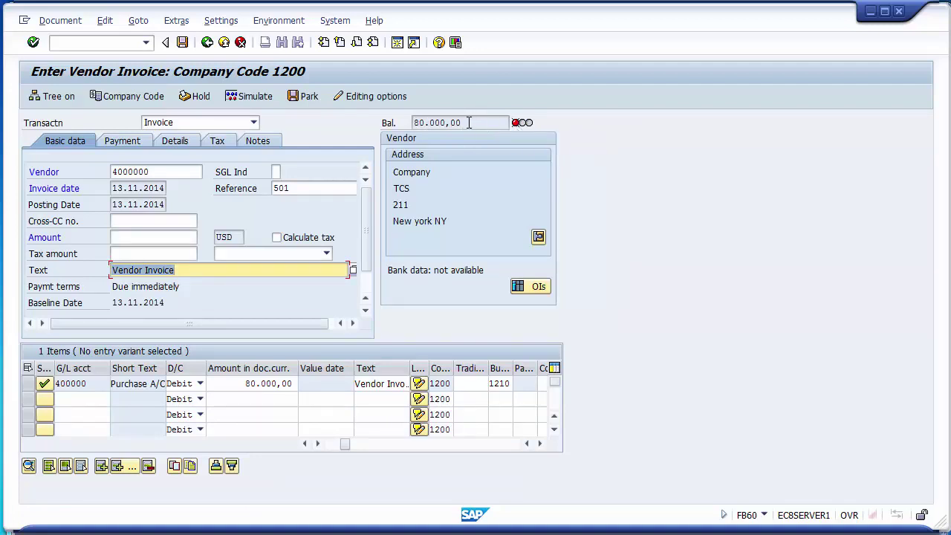
Enter the 80.000,00 balance as the invoice header amount and acknowledge the tax warning
{"action": "left_click", "coordinate": [167, 236]}
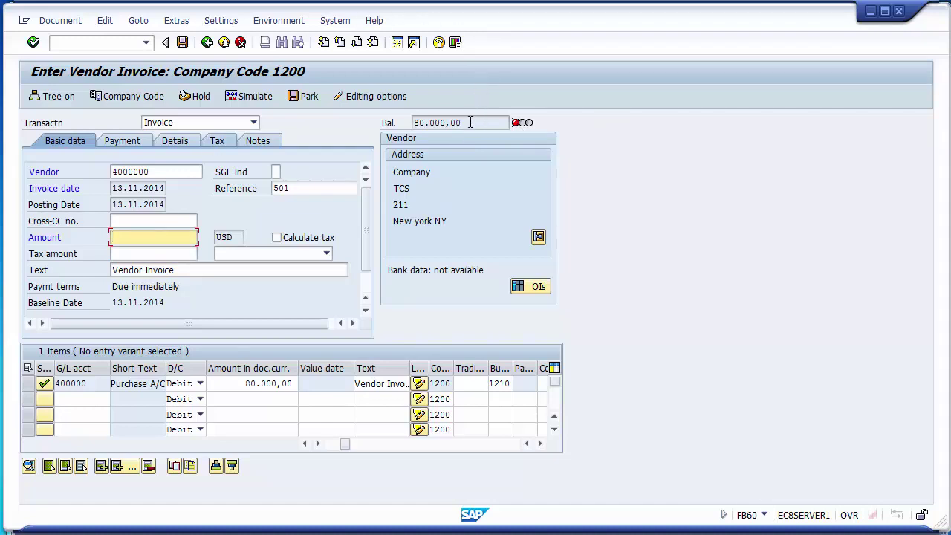
{"action": "left_click_drag", "start_coordinate": [460, 122], "coordinate": [411, 122]}
{"action": "key", "text": "ctrl+c"}
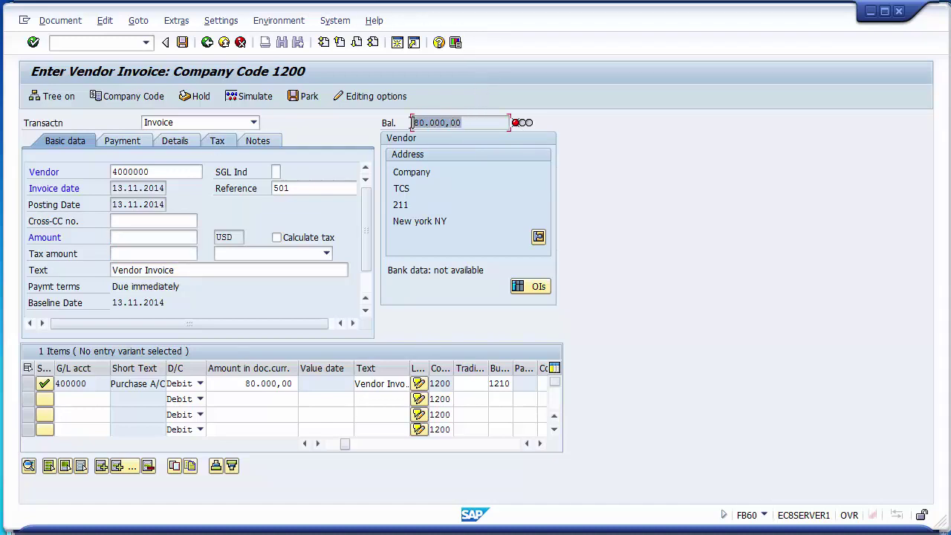
{"action": "left_click", "coordinate": [170, 235]}
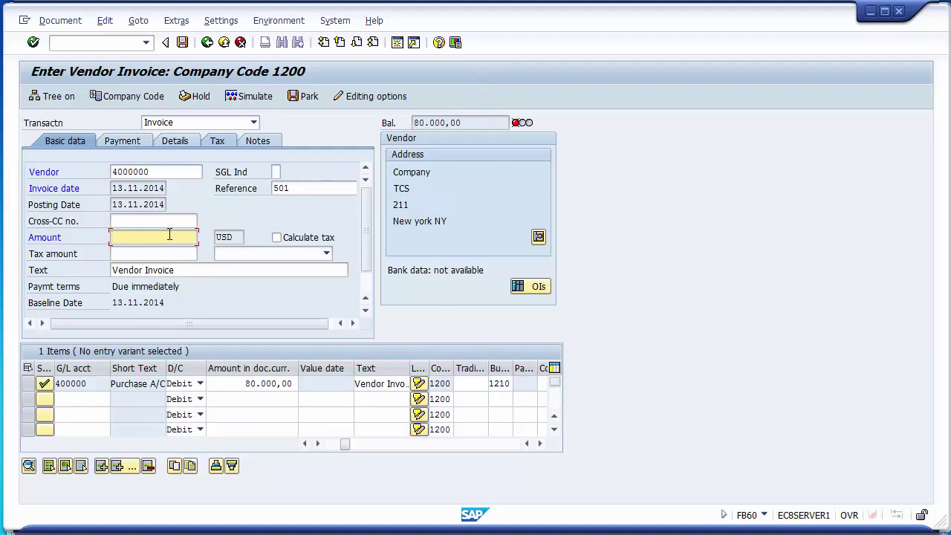
{"action": "key", "text": "ctrl+v"}
{"action": "key", "text": "Return"}
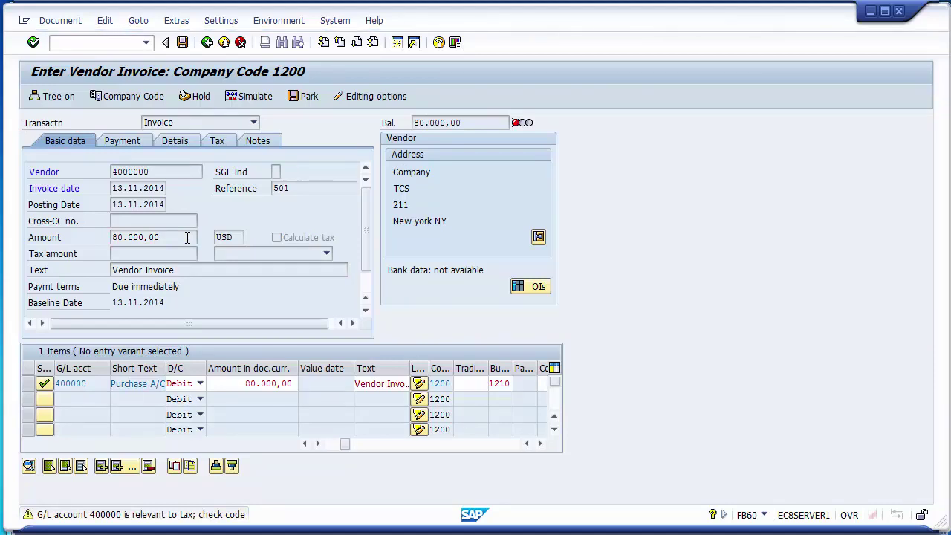
{"action": "key", "text": "Return"}
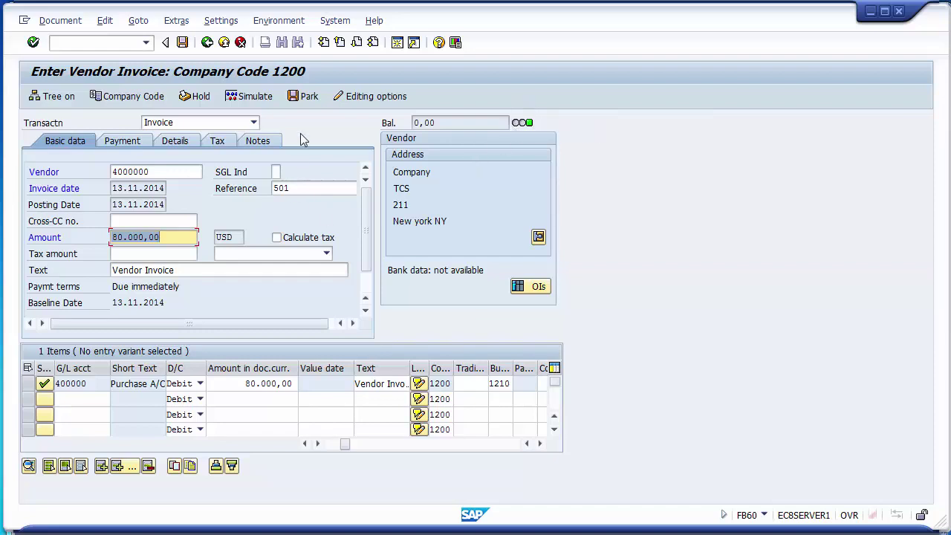
Simulate the vendor invoice, check both line items in the document overview, and post it
{"action": "left_click", "coordinate": [250, 103]}
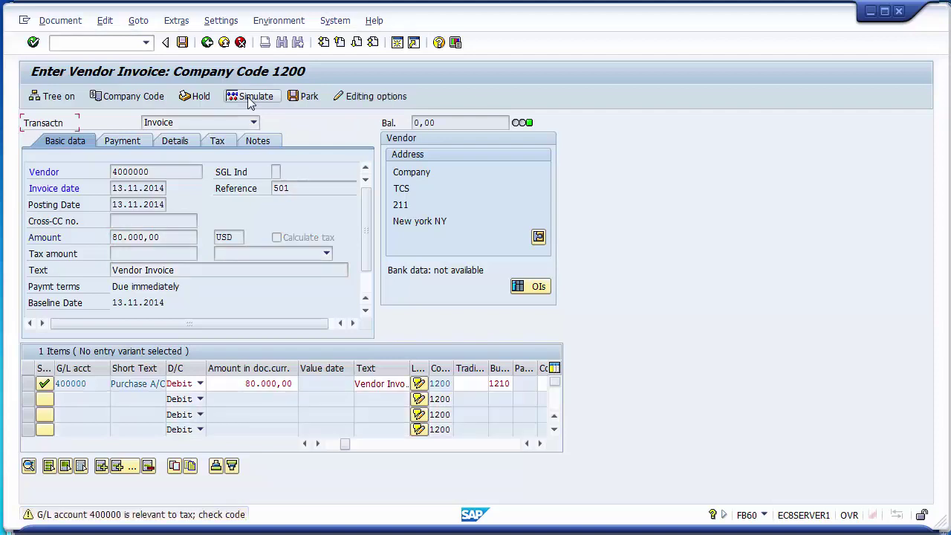
{"action": "left_click", "coordinate": [250, 103]}
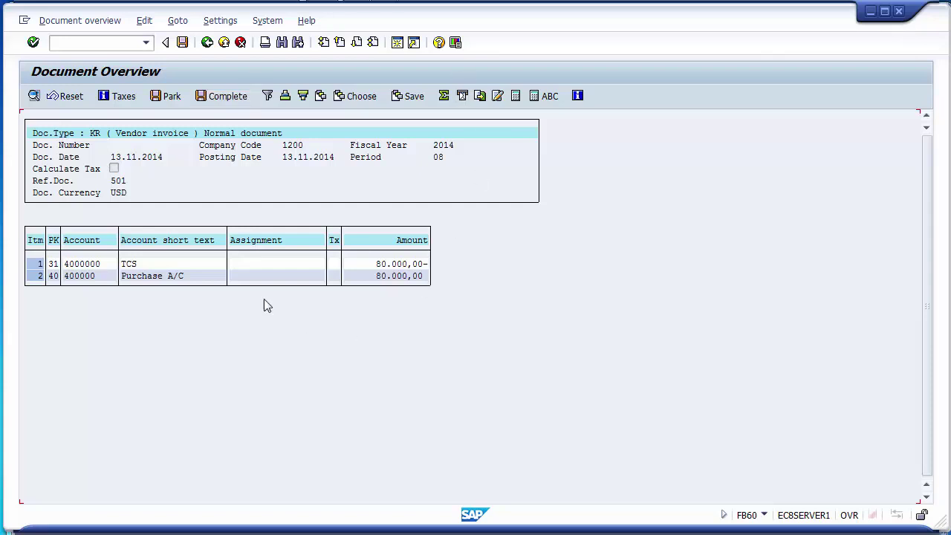
{"action": "left_click", "coordinate": [392, 276]}
{"action": "left_click", "coordinate": [383, 266]}
{"action": "left_click", "coordinate": [182, 43]}
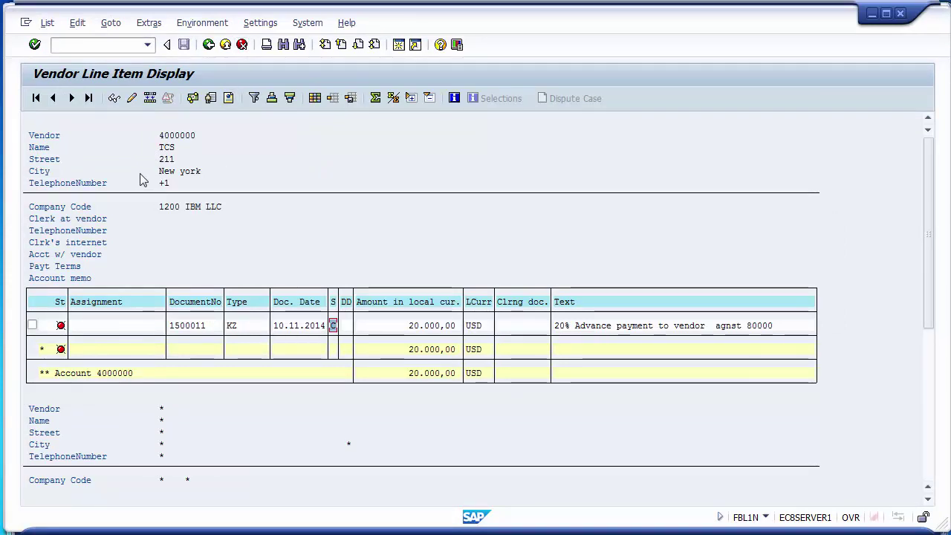
Refresh the FBL1N vendor line item list to check the open items for TCS
{"action": "left_click", "coordinate": [46, 22]}
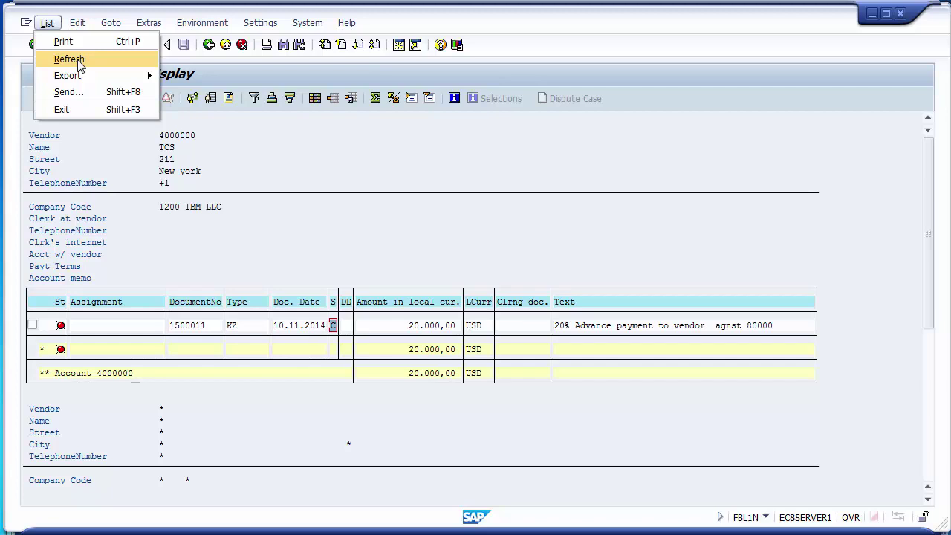
{"action": "left_click", "coordinate": [45, 23]}
{"action": "left_click", "coordinate": [46, 23]}
{"action": "left_click", "coordinate": [60, 63]}
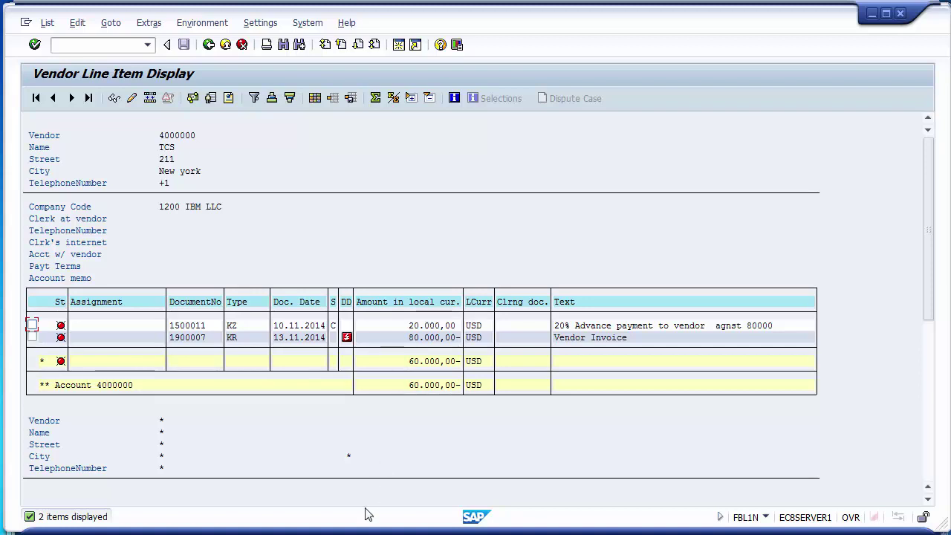
Return to the invoice entry session and start transaction F-53 for outgoing payments
{"action": "key", "text": "alt+Tab"}
{"action": "left_click", "coordinate": [84, 45]}
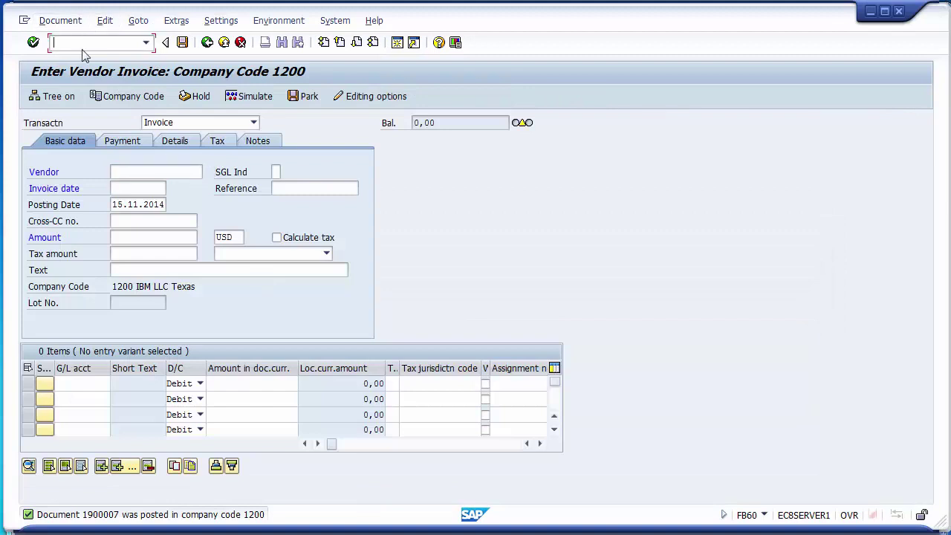
{"action": "type", "text": "/nf-53"}
{"action": "key", "text": "Return"}
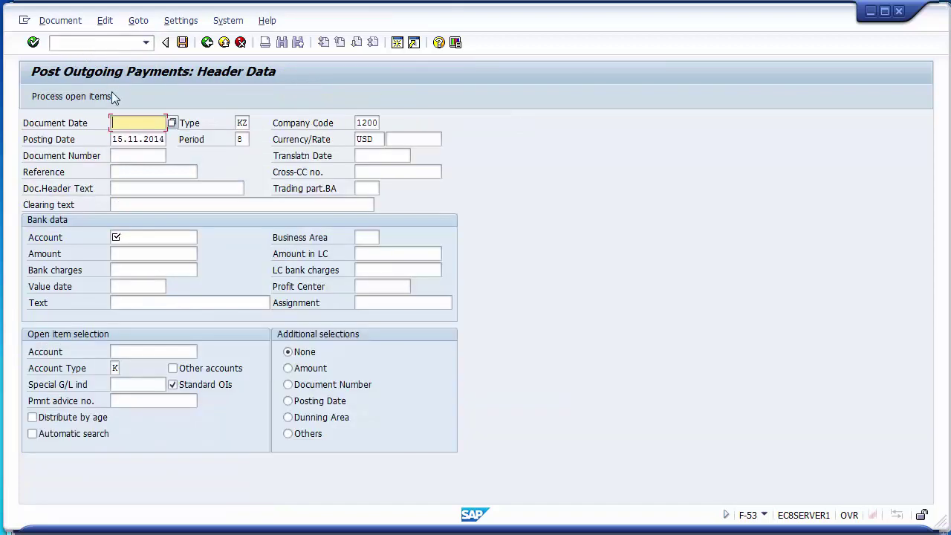
Set the payment's document date to 15.11.2014 and its bank G/L account to 100010
{"action": "key", "text": "Down"}
{"action": "key", "text": "Down"}
{"action": "key", "text": "Return"}
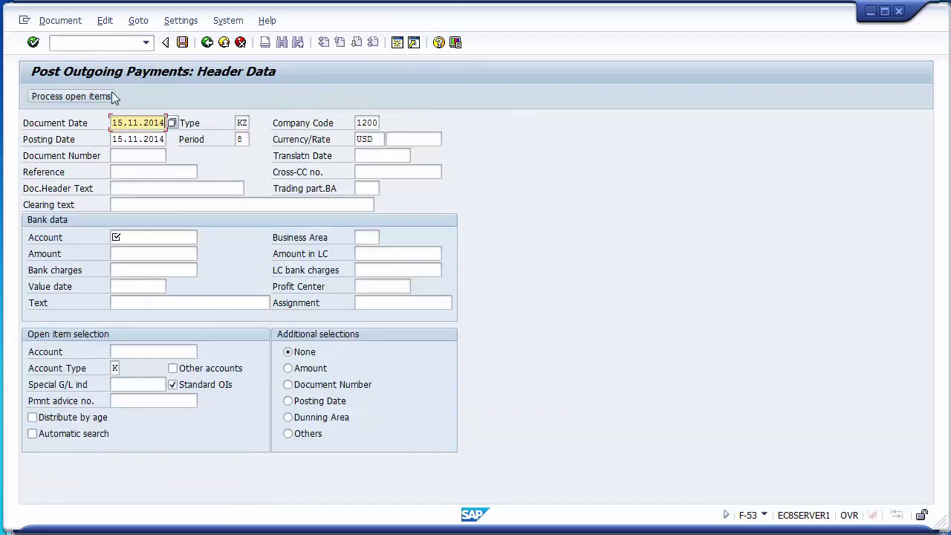
{"action": "key", "text": "Down"}
{"action": "key", "text": "Down"}
{"action": "key", "text": "Down"}
{"action": "key", "text": "Down"}
{"action": "key", "text": "Down"}
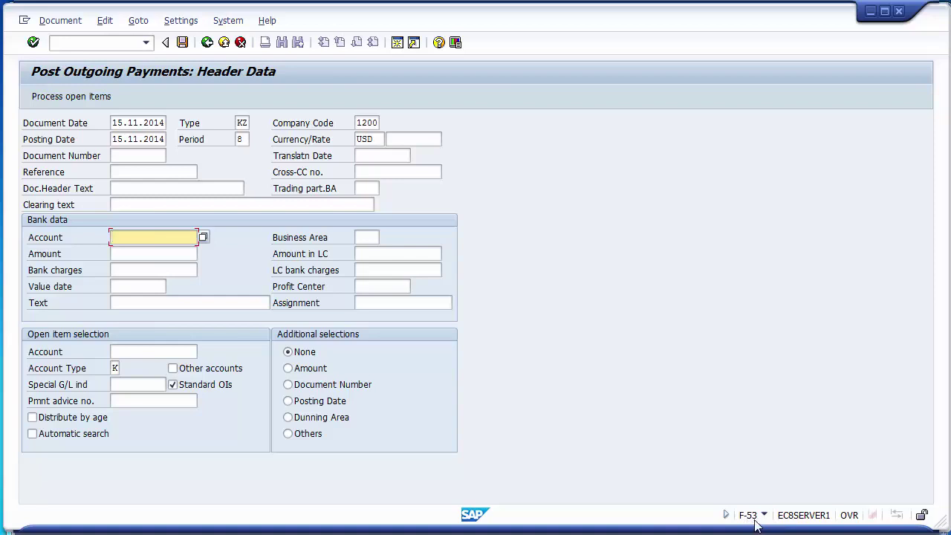
{"action": "left_click", "coordinate": [164, 234]}
{"action": "key", "text": "Down"}
{"action": "key", "text": "Return"}
Enter a payment amount of 60000 and a value date of 15.11.2014 in the bank data
{"action": "key", "text": "Tab"}
{"action": "key", "text": "Tab"}
{"action": "key", "text": "BackSpace"}
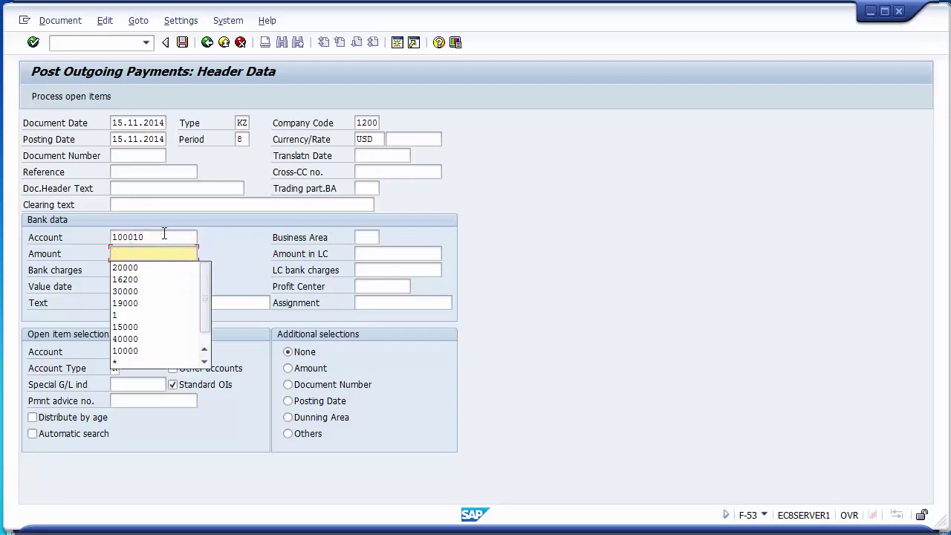
{"action": "key", "text": "BackSpace"}
{"action": "type", "text": "60000"}
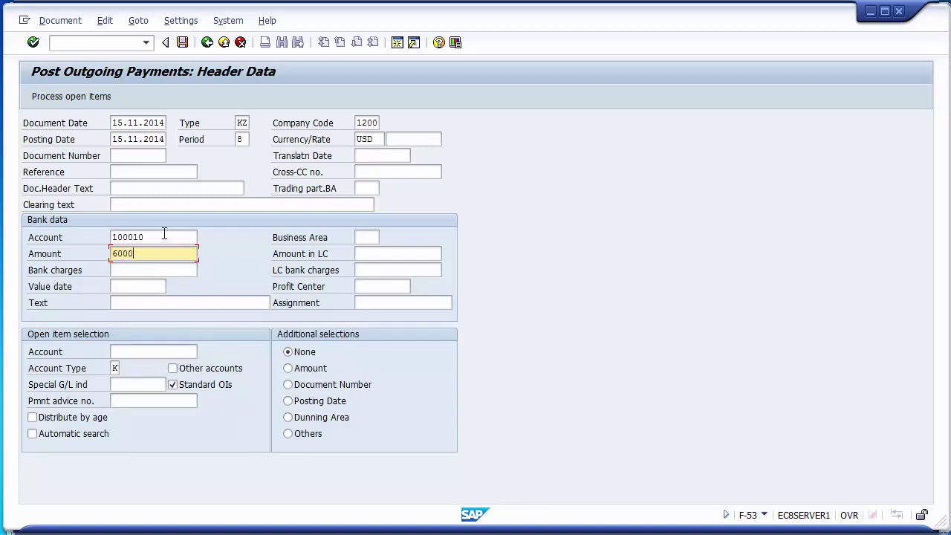
{"action": "key", "text": "Tab"}
{"action": "key", "text": "Tab"}
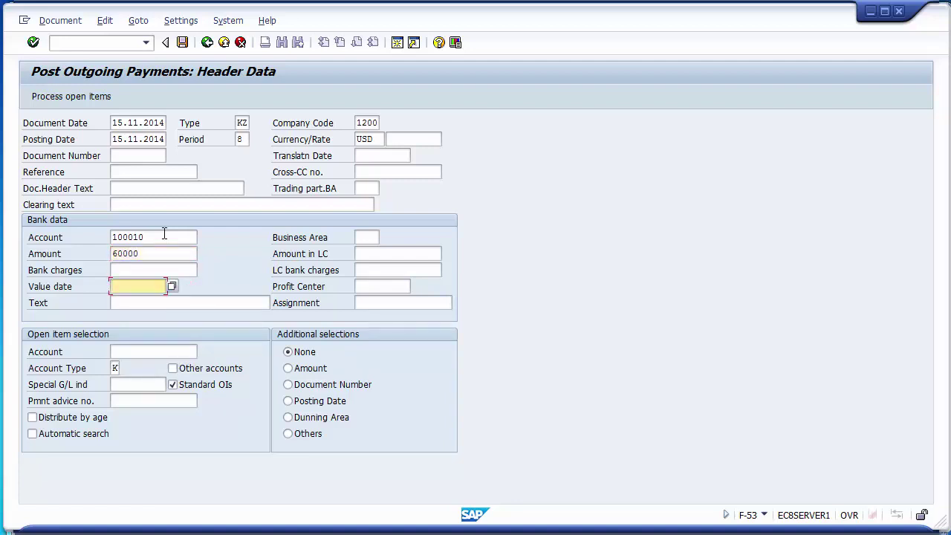
{"action": "key", "text": "BackSpace"}
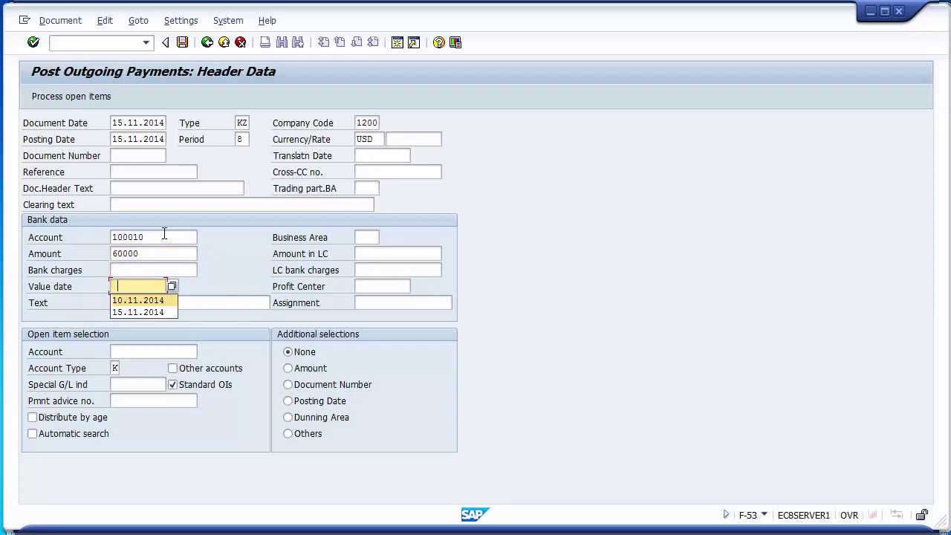
{"action": "key", "text": "Down"}
{"action": "key", "text": "Return"}
Give the payment's bank data the text "Final payment"
{"action": "key", "text": "Tab"}
{"action": "key", "text": "Tab"}
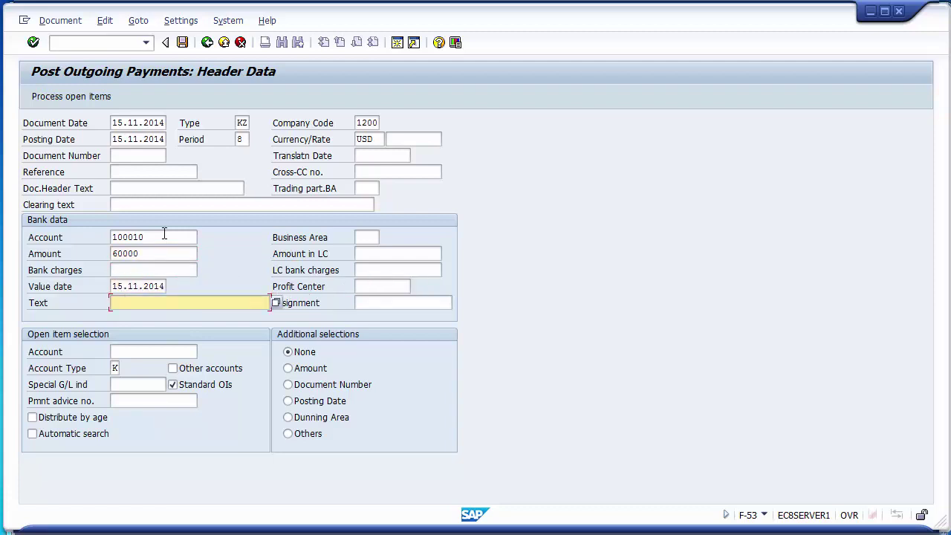
{"action": "key", "text": "BackSpace"}
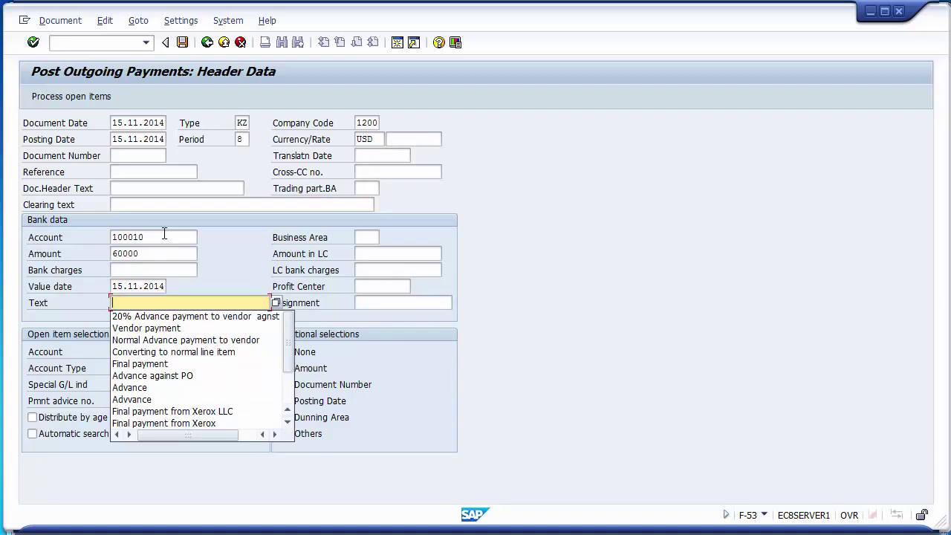
{"action": "type", "text": "Fina"}
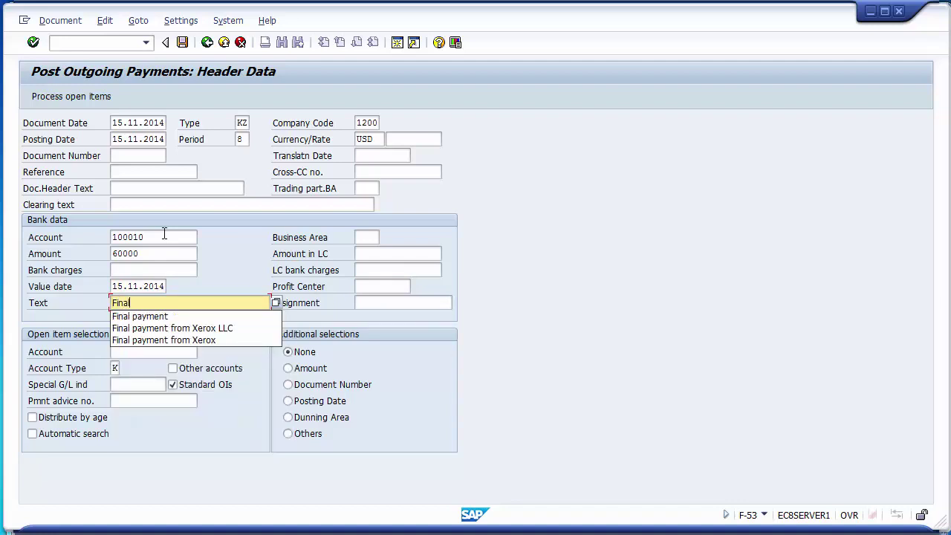
{"action": "type", "text": "l"}
{"action": "key", "text": "Down"}
{"action": "key", "text": "Return"}
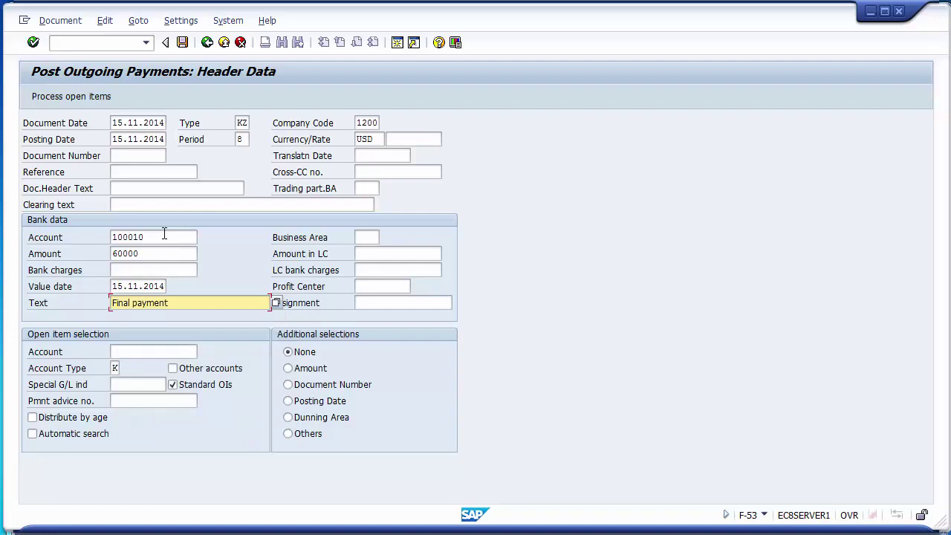
Enter the TCS vendor account for open item selection and process its open items without a special G/L indicator
{"action": "left_click", "coordinate": [156, 349]}
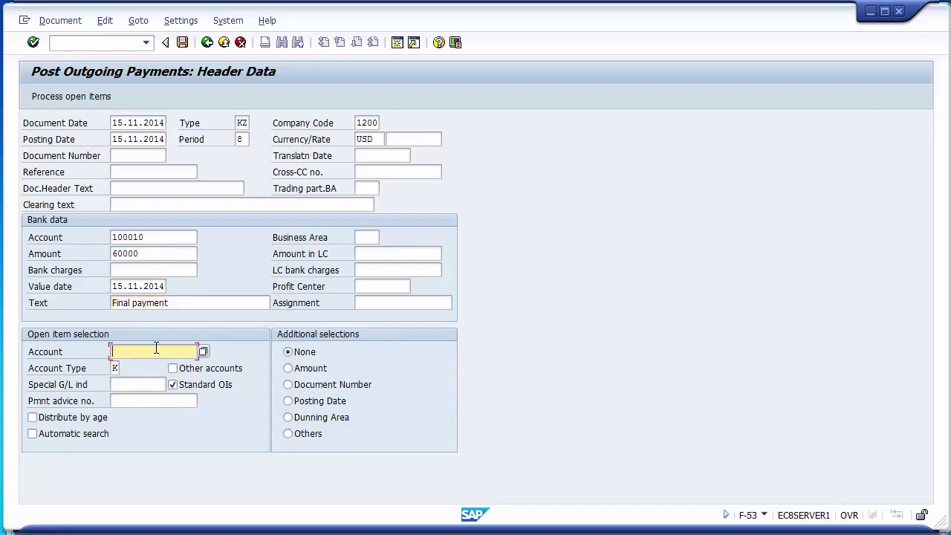
{"action": "type", "text": "4000000"}
{"action": "left_click", "coordinate": [70, 96]}
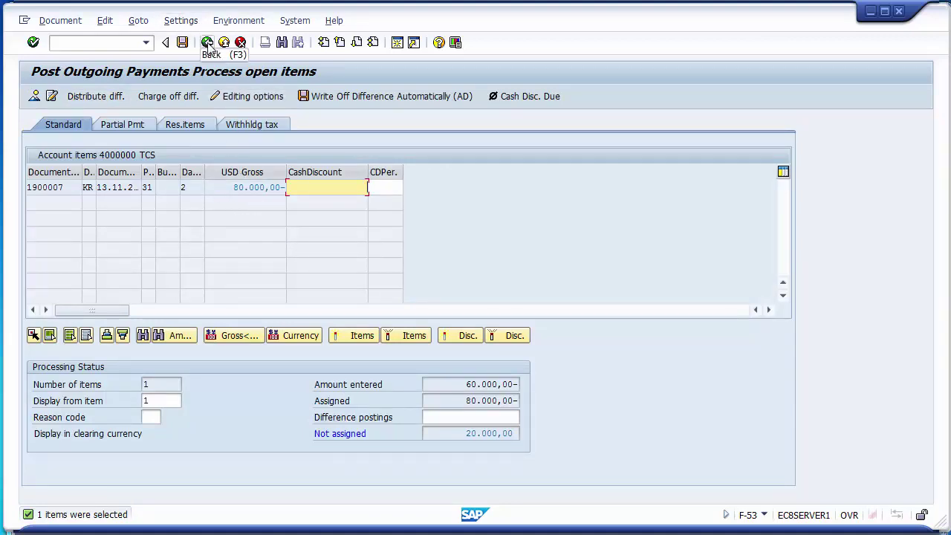
Restart transaction F-53 and set the payment's document date to 15.11.2014
{"action": "left_click", "coordinate": [122, 45]}
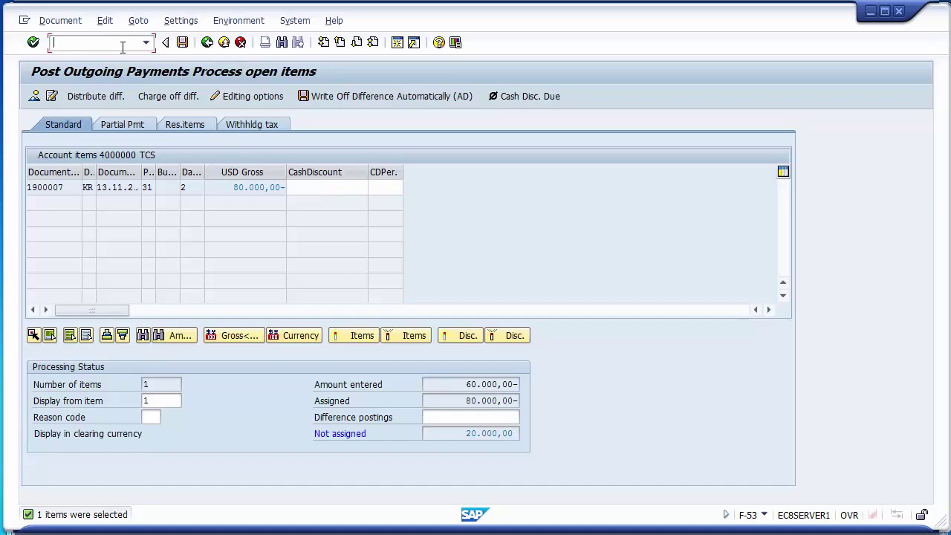
{"action": "type", "text": "/nf-53"}
{"action": "key", "text": "Return"}
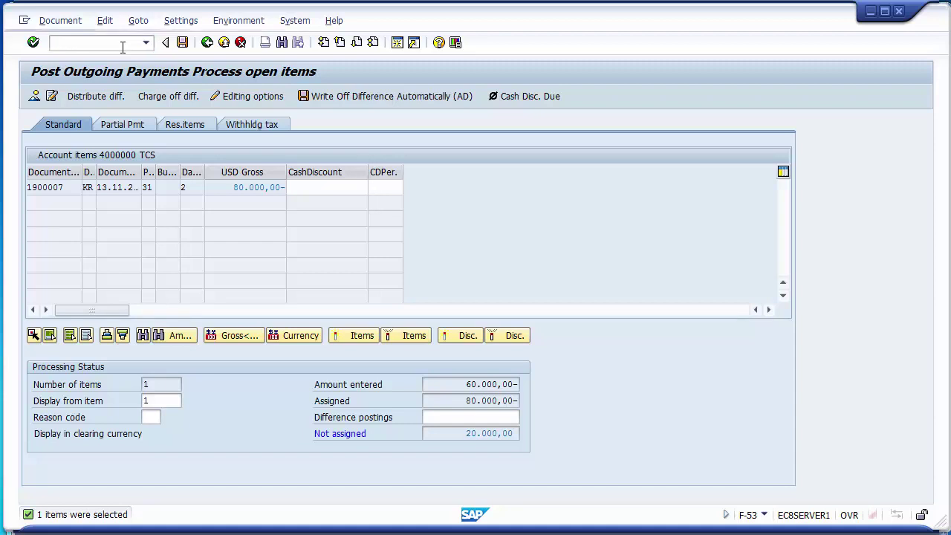
{"action": "key", "text": "Down"}
{"action": "key", "text": "Return"}
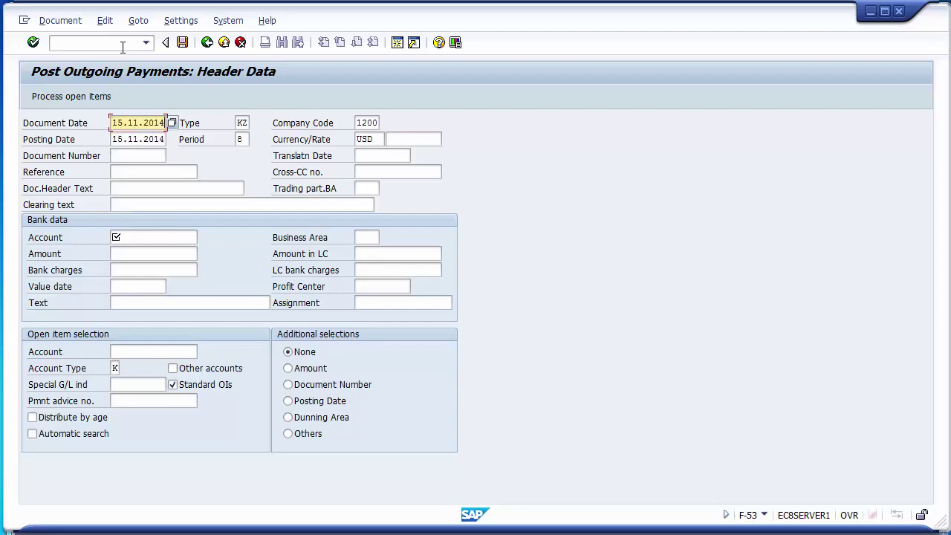
Enter 100010 as the bank G/L account of the outgoing payment
{"action": "key", "text": "Down"}
{"action": "key", "text": "Down"}
{"action": "key", "text": "Down"}
{"action": "key", "text": "Down"}
{"action": "key", "text": "Down"}
{"action": "key", "text": "Down"}
{"action": "key", "text": "Down"}
{"action": "key", "text": "Return"}
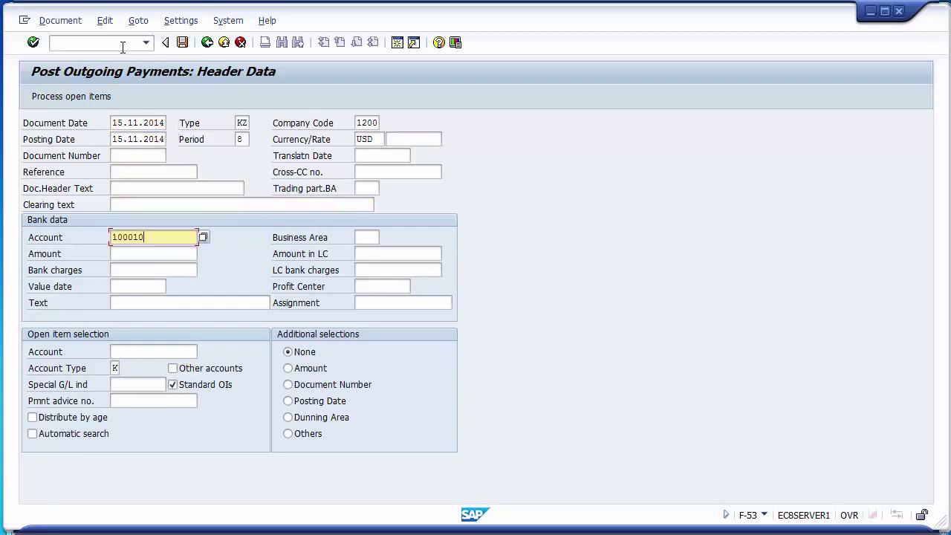
Set the outgoing payment's amount to 60000 and its value date to 15.11.2014
{"action": "key", "text": "Down"}
{"action": "key", "text": "Down"}
{"action": "key", "text": "Return"}
{"action": "key", "text": "Tab"}
{"action": "key", "text": "Tab"}
{"action": "key", "text": "Tab"}
{"action": "key", "text": "Tab"}
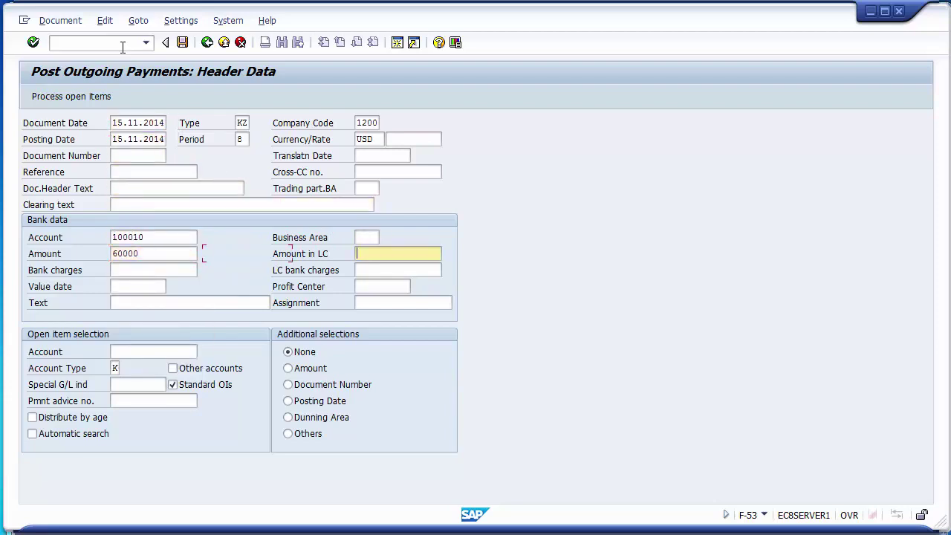
{"action": "key", "text": "Down"}
{"action": "key", "text": "Down"}
{"action": "key", "text": "Return"}
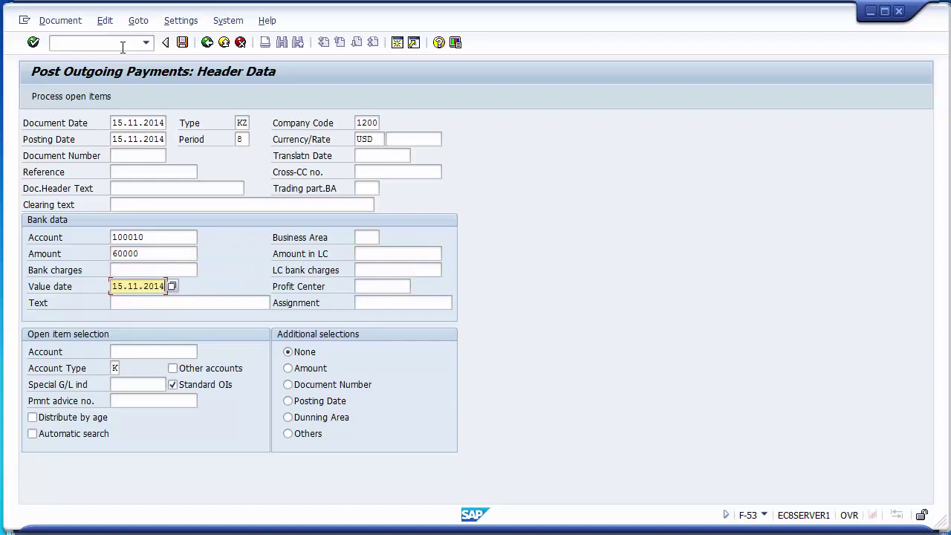
Enter "Final payment" as the text of the outgoing payment's bank data
{"action": "key", "text": "Tab"}
{"action": "key", "text": "Tab"}
{"action": "key", "text": "Down"}
{"action": "key", "text": "Down"}
{"action": "key", "text": "Return"}
Enter the TCS vendor account in the open item selection
{"action": "key", "text": "Tab"}
{"action": "key", "text": "Tab"}
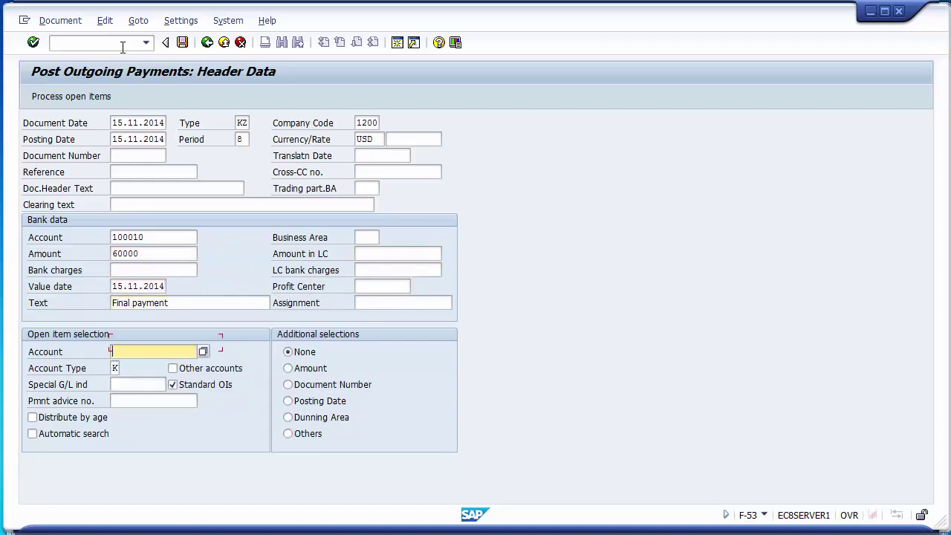
{"action": "key", "text": "Tab"}
{"action": "key", "text": "shift+Tab"}
{"action": "key", "text": "Down"}
{"action": "key", "text": "Down"}
{"action": "key", "text": "Return"}
Set the special G/L indicator to C for open item selection and process the vendor's open items
{"action": "key", "text": "Tab"}
{"action": "key", "text": "Tab"}
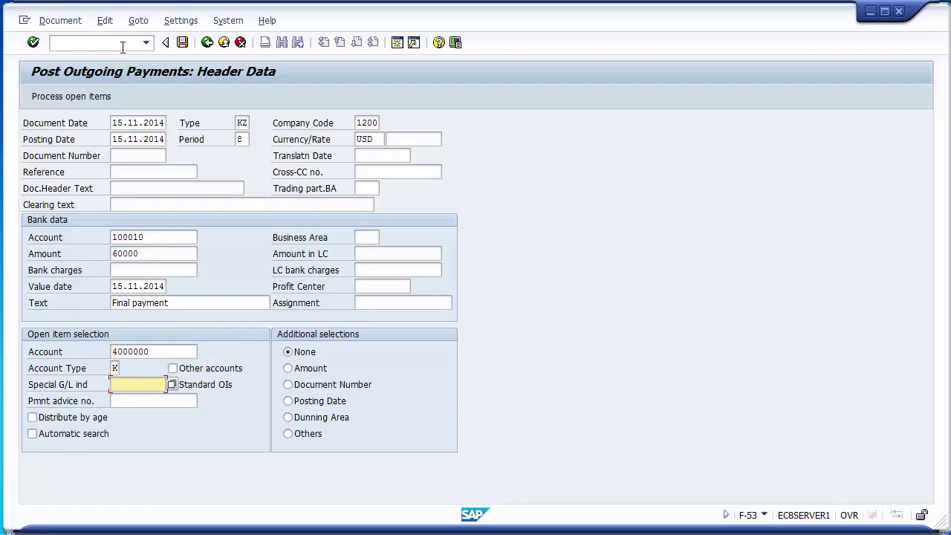
{"action": "left_click", "coordinate": [65, 387]}
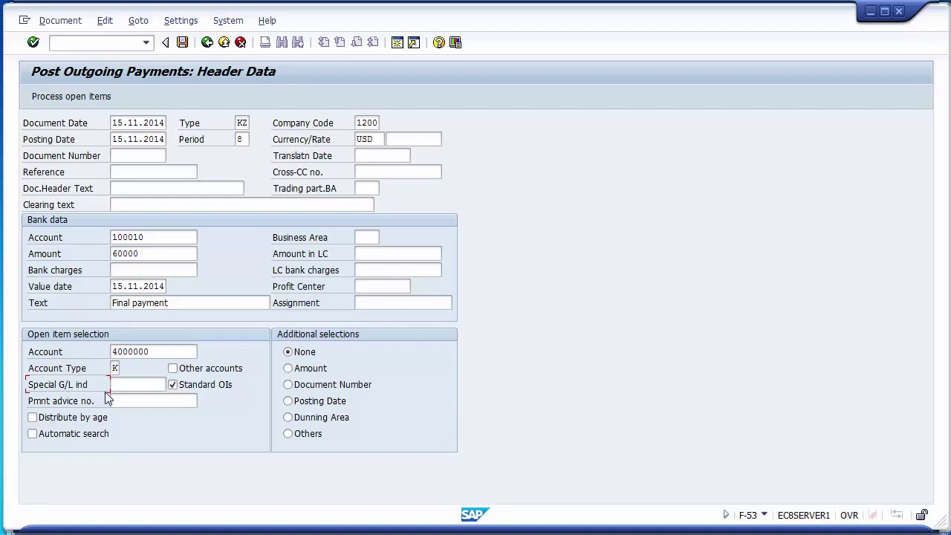
{"action": "left_click", "coordinate": [126, 386]}
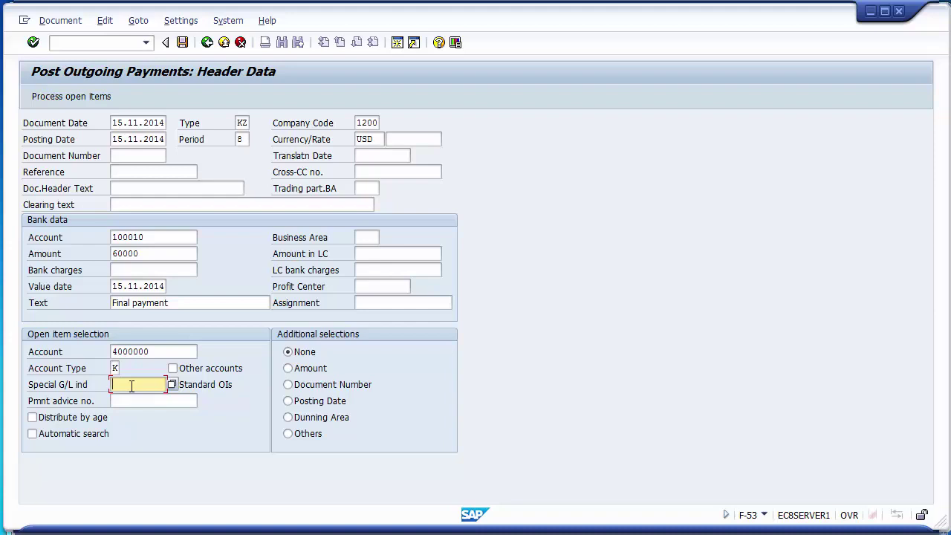
{"action": "type", "text": "C"}
{"action": "left_click", "coordinate": [81, 97]}
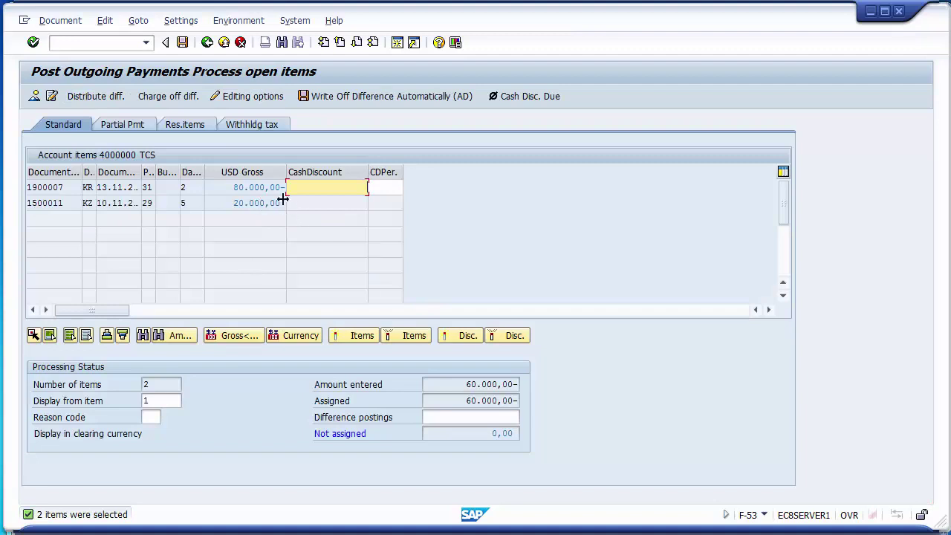
Check the two TCS open items and the unassigned amount, and simulate the outgoing payment document
{"action": "left_click", "coordinate": [265, 192]}
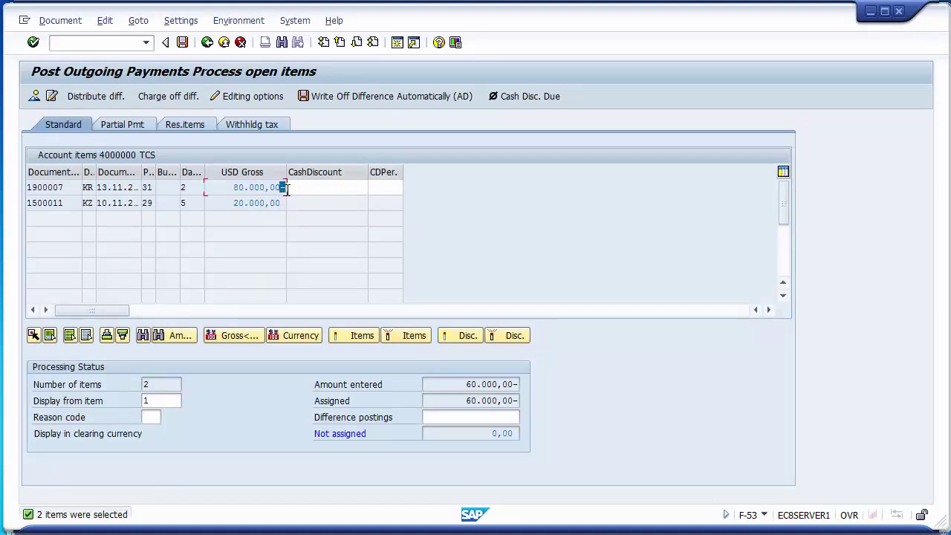
{"action": "left_click", "coordinate": [283, 204]}
{"action": "left_click_drag", "start_coordinate": [489, 433], "coordinate": [518, 434]}
{"action": "left_click", "coordinate": [59, 21]}
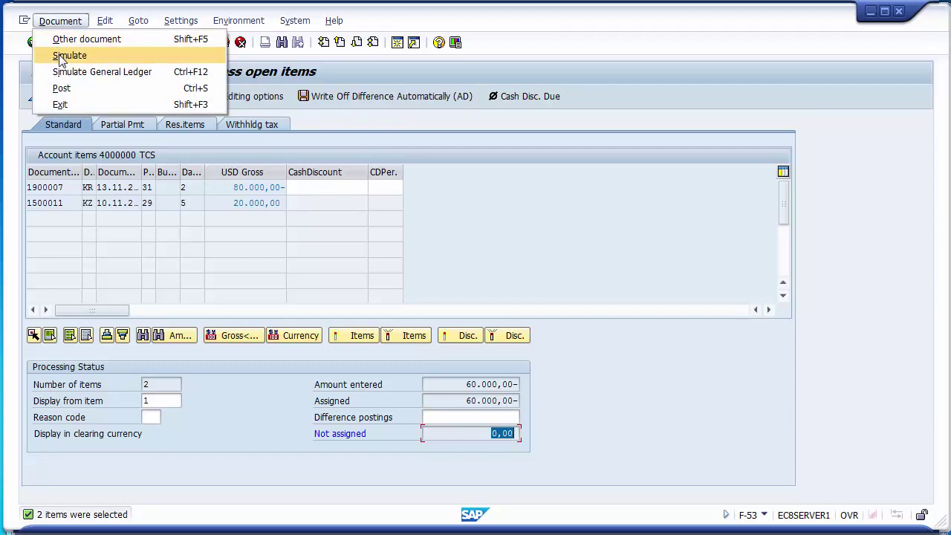
{"action": "left_click", "coordinate": [61, 55]}
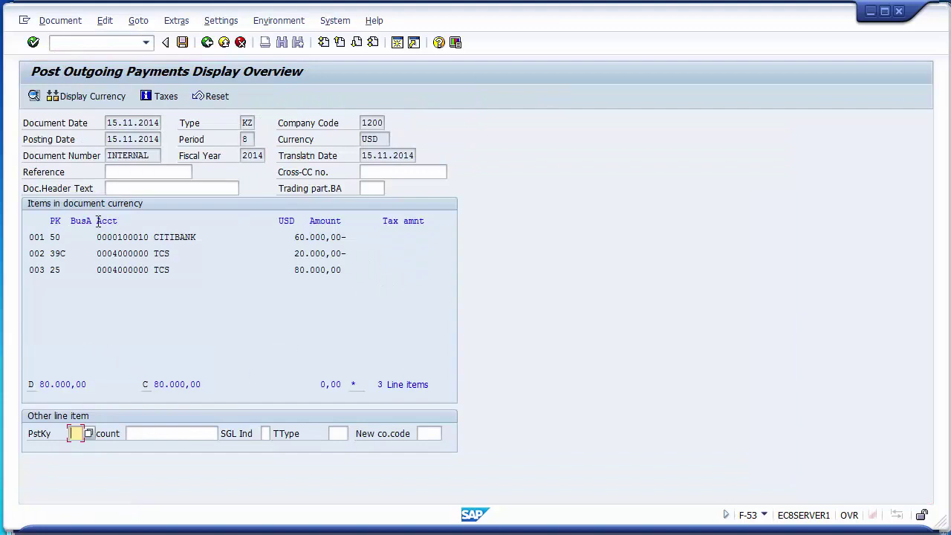
Review the CITIBANK and TCS line item amounts in the simulated document and post the outgoing payment
{"action": "left_click", "coordinate": [335, 237]}
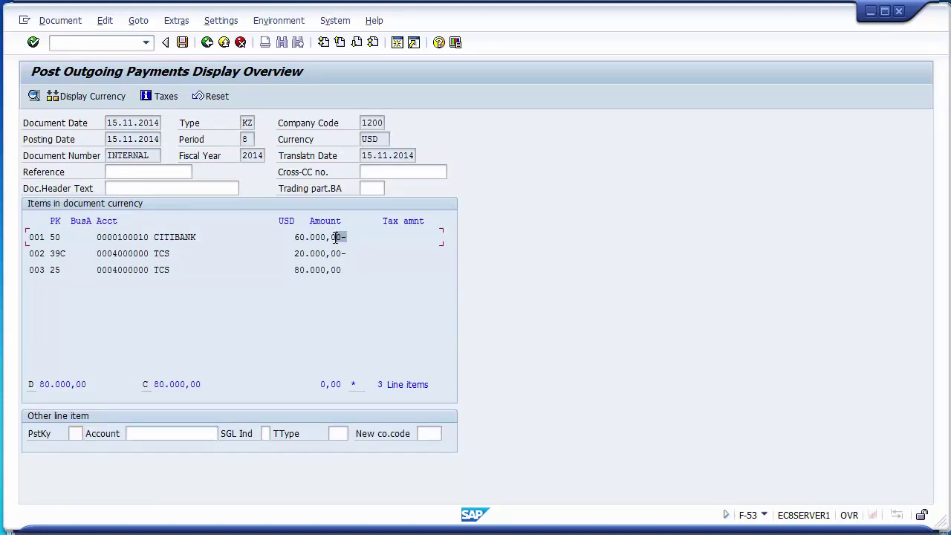
{"action": "left_click_drag", "start_coordinate": [336, 237], "coordinate": [294, 238]}
{"action": "left_click", "coordinate": [298, 271]}
{"action": "left_click_drag", "start_coordinate": [305, 275], "coordinate": [344, 273]}
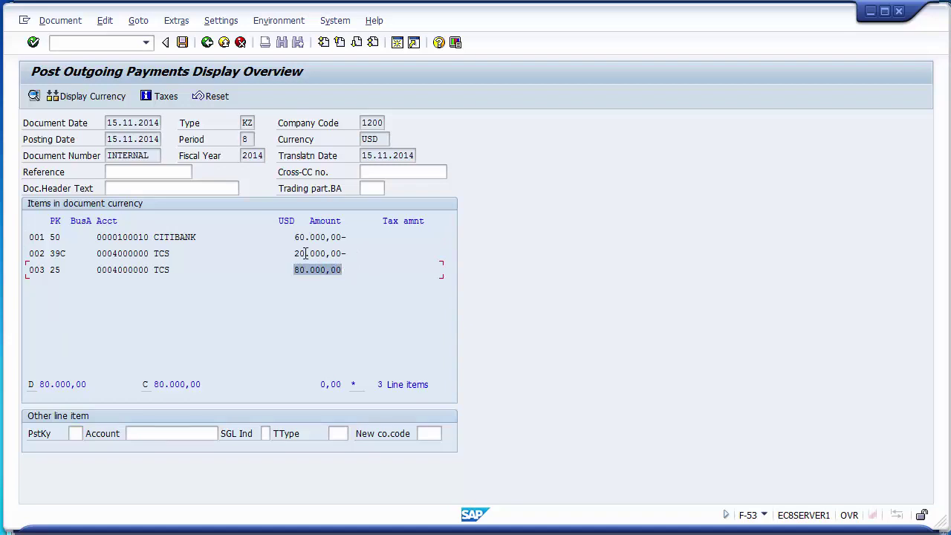
{"action": "left_click_drag", "start_coordinate": [294, 253], "coordinate": [347, 255]}
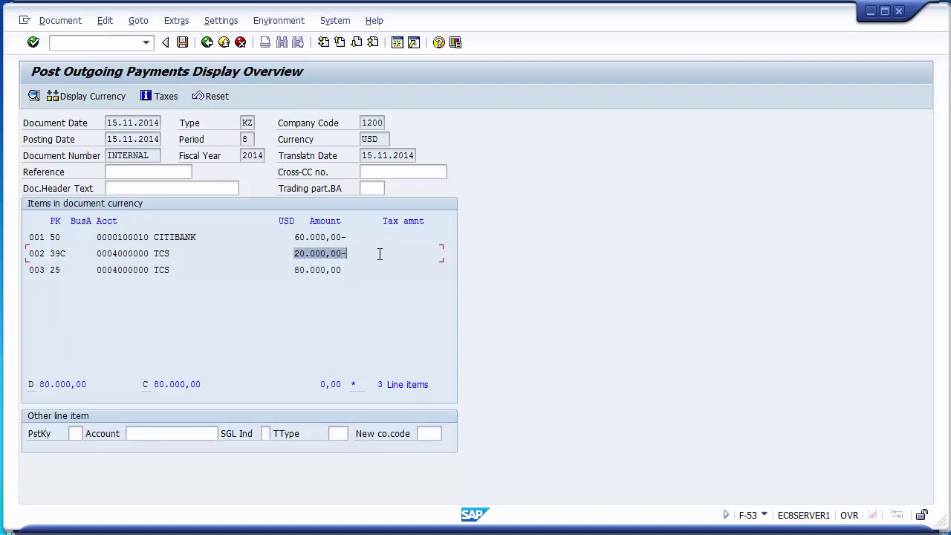
{"action": "left_click", "coordinate": [378, 254]}
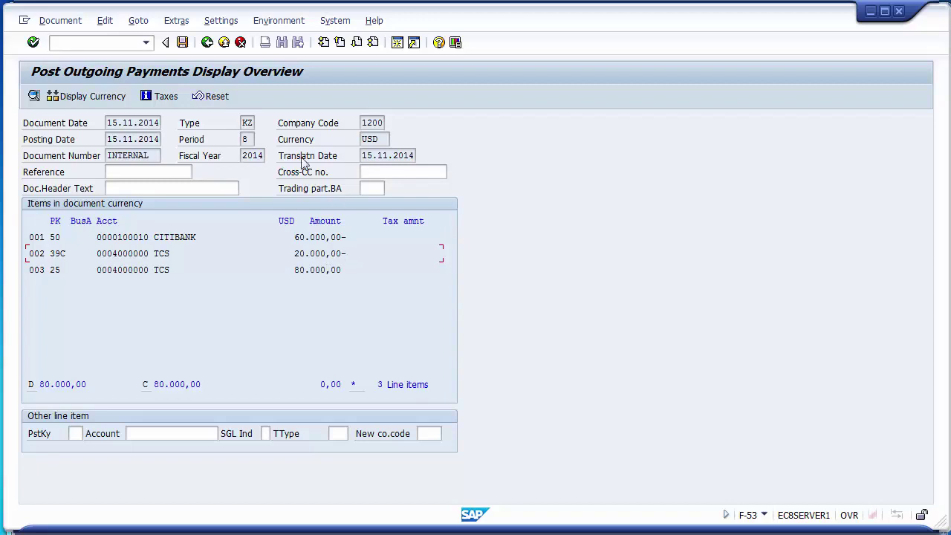
{"action": "left_click", "coordinate": [182, 44]}
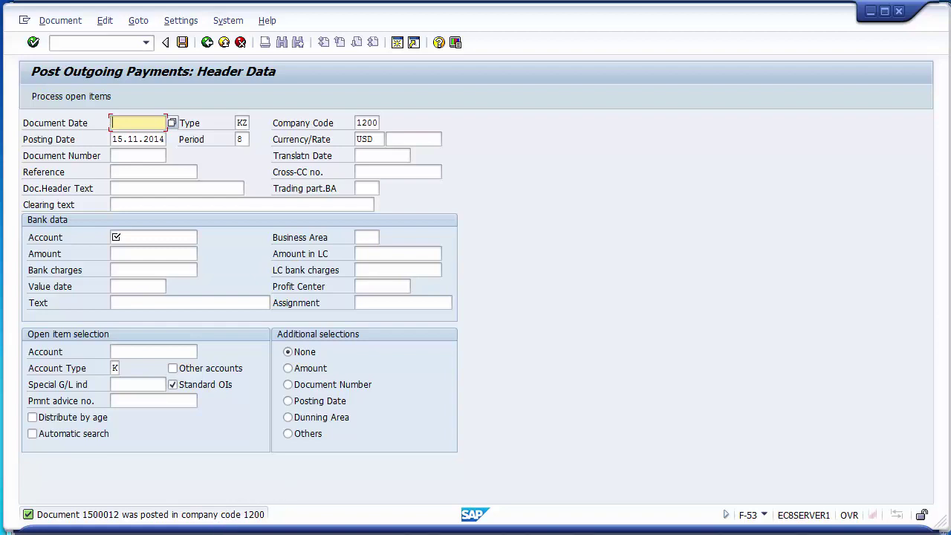
Refresh the TCS vendor's open items in the vendor line item display session and acknowledge the information message
{"action": "left_click", "coordinate": [281, 465]}
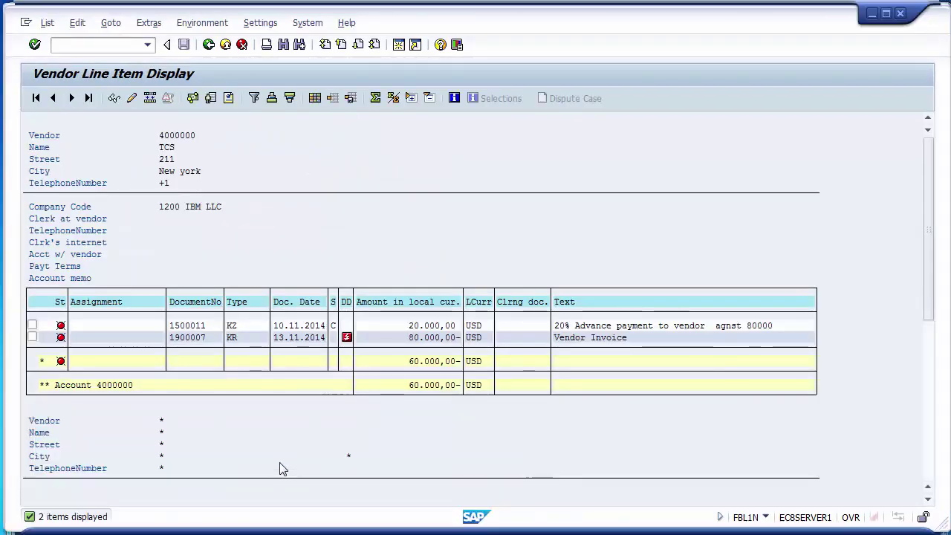
{"action": "left_click", "coordinate": [46, 23]}
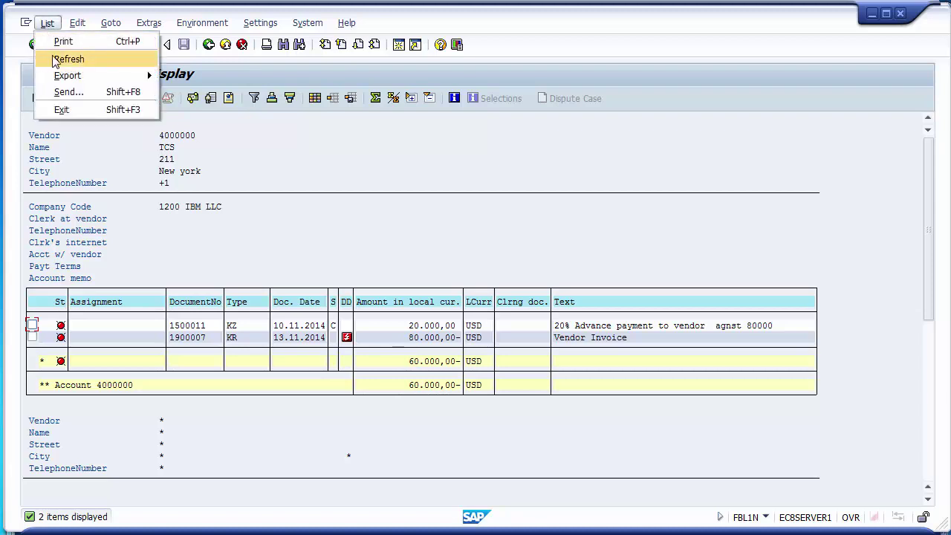
{"action": "left_click", "coordinate": [54, 59]}
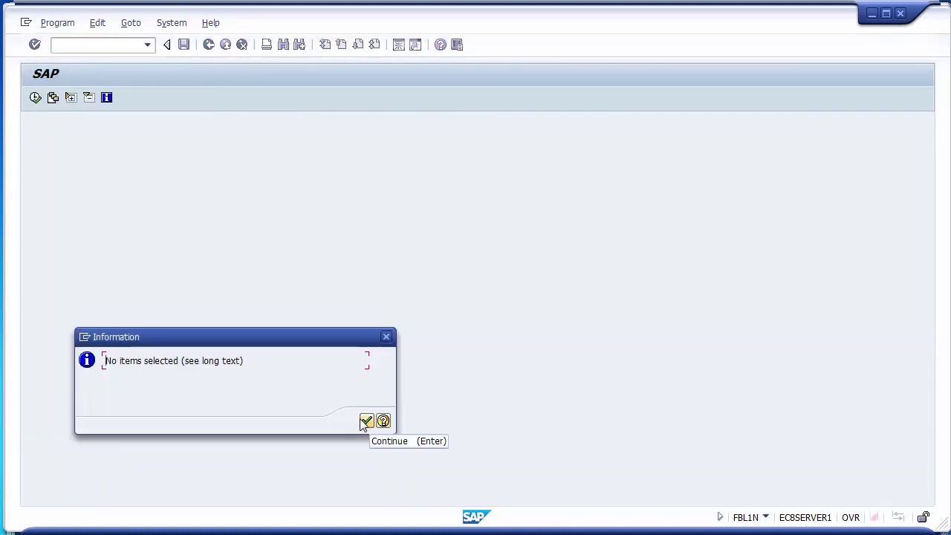
{"action": "left_click", "coordinate": [366, 421]}
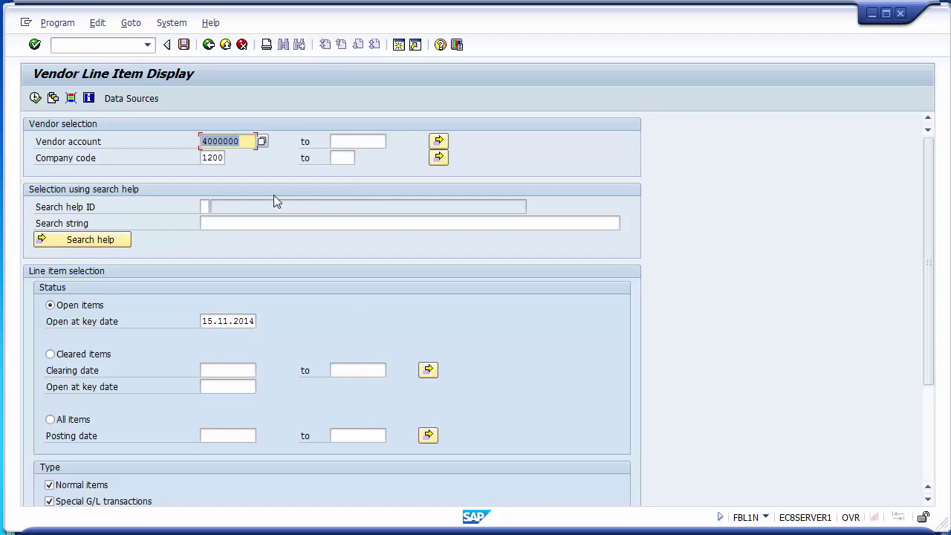
Check the unit testing slide in PowerPoint and open transaction FBL3N in the SAP vendor line item session
{"action": "key", "text": "alt+Tab"}
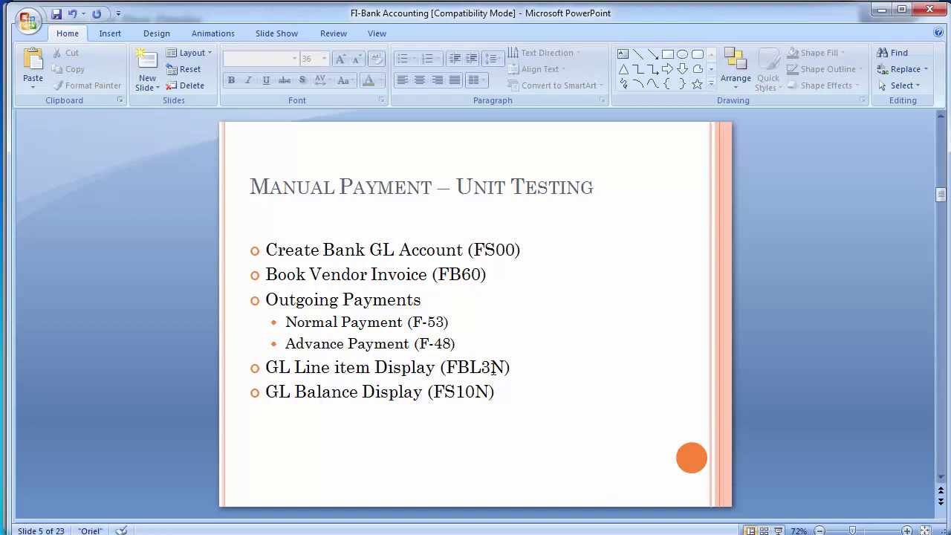
{"action": "left_click", "coordinate": [494, 367]}
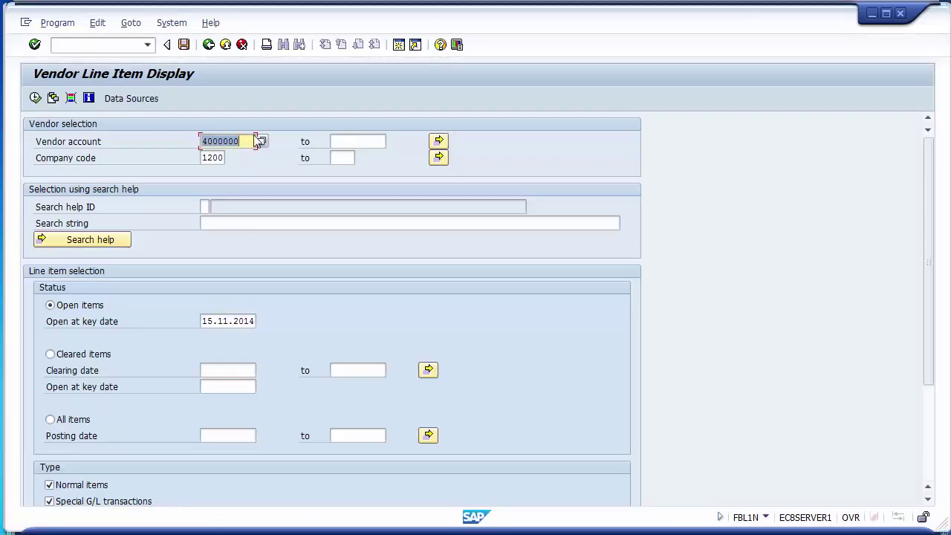
{"action": "left_click", "coordinate": [90, 45]}
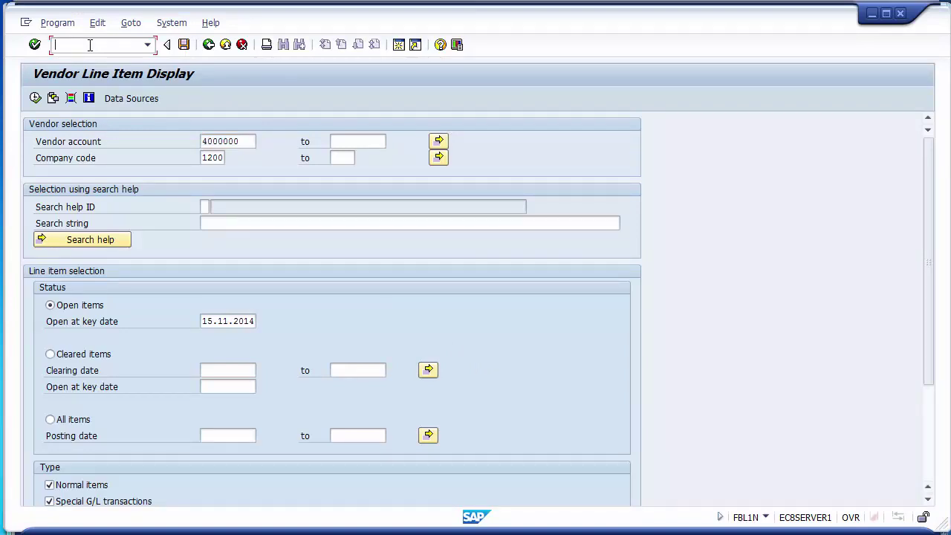
{"action": "type", "text": "/NFBL3N"}
{"action": "key", "text": "Return"}
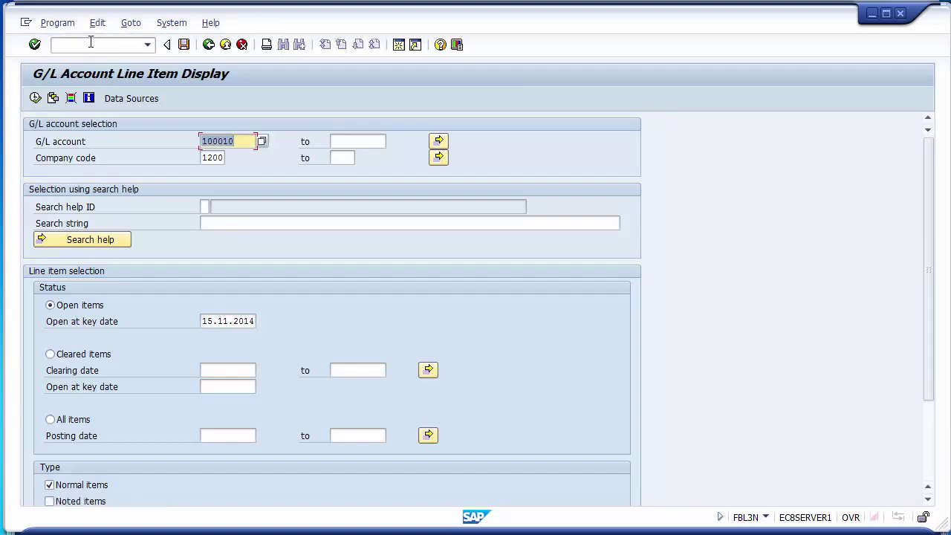
Clear the G/L account field and pick CITIBANK ACCOUNT from the chart of accounts 1000 search results
{"action": "left_click_drag", "start_coordinate": [247, 147], "coordinate": [196, 141]}
{"action": "key", "text": "Delete"}
{"action": "key", "text": "F4"}
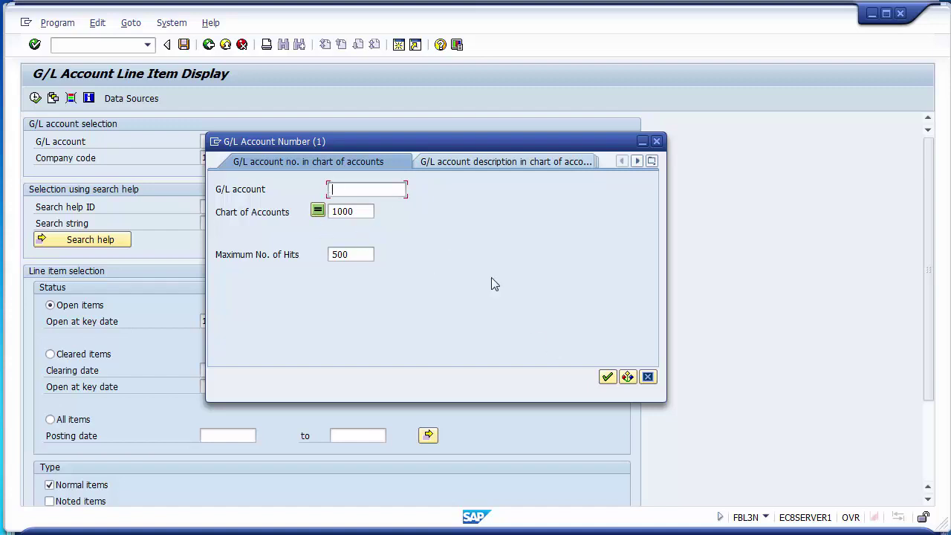
{"action": "left_click", "coordinate": [607, 378]}
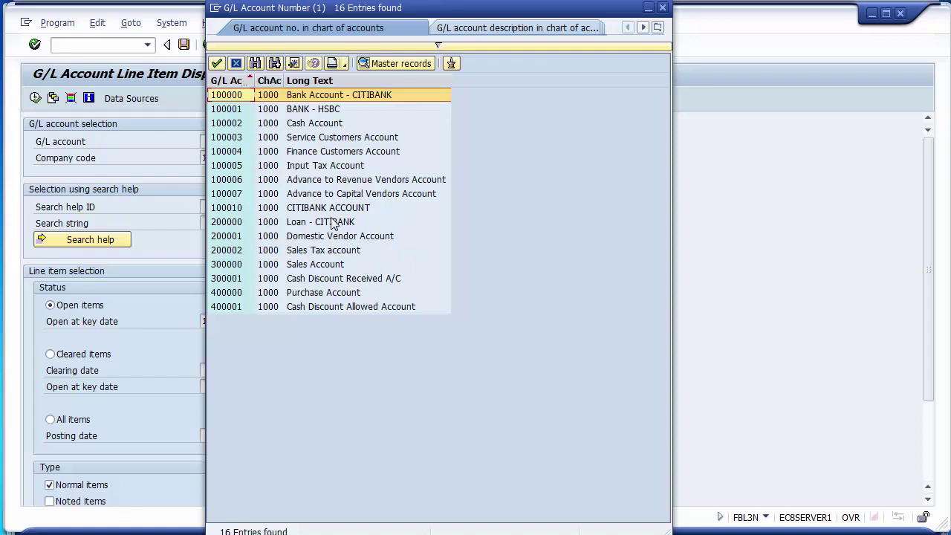
{"action": "left_click_drag", "start_coordinate": [286, 6], "coordinate": [459, 33]}
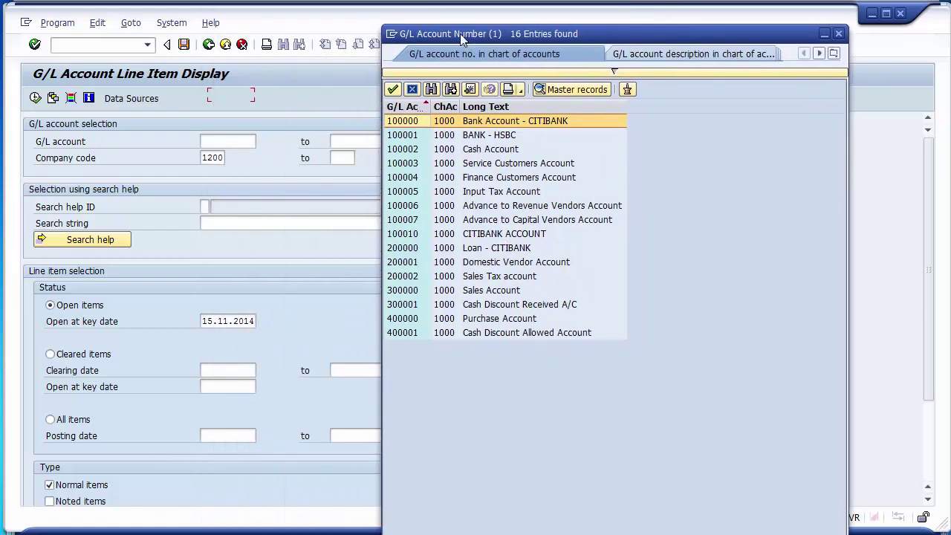
{"action": "left_click", "coordinate": [467, 235]}
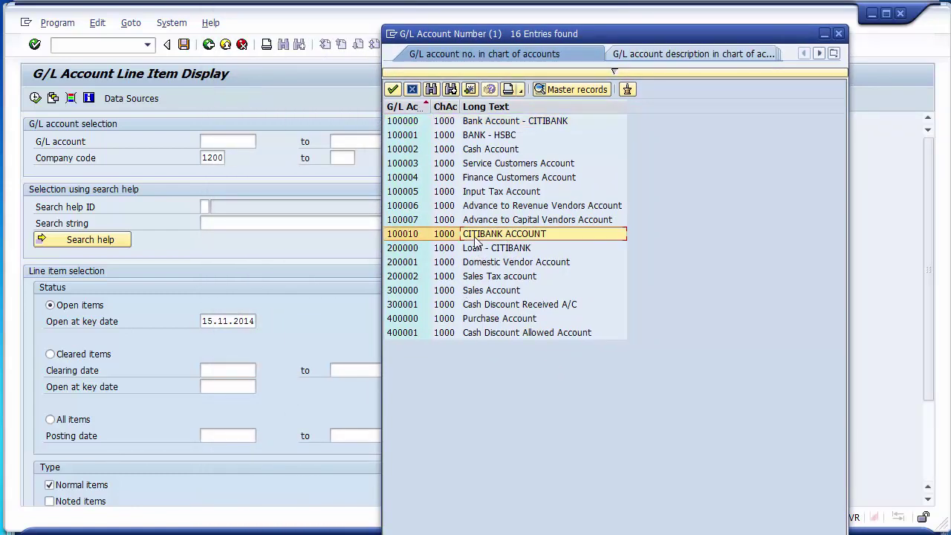
{"action": "double_click", "coordinate": [468, 234]}
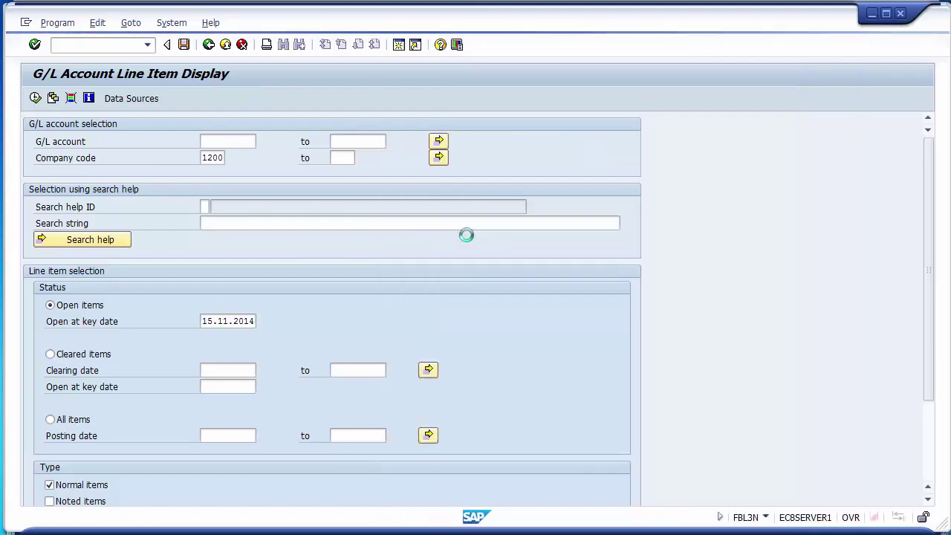
{"action": "left_click", "coordinate": [251, 145]}
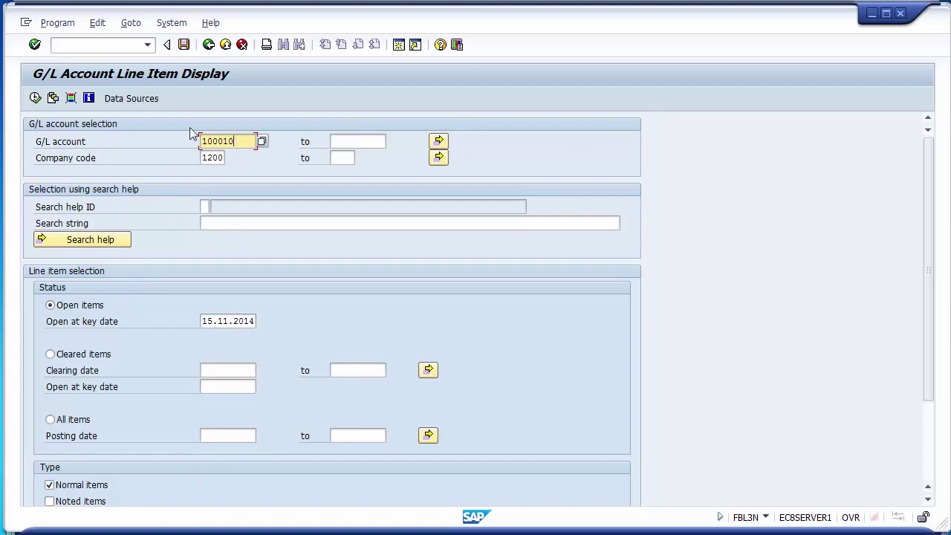
Run the open line item display for CITIBANK ACCOUNT in company code 1200 and examine the posted vendor payment amounts
{"action": "left_click", "coordinate": [34, 100]}
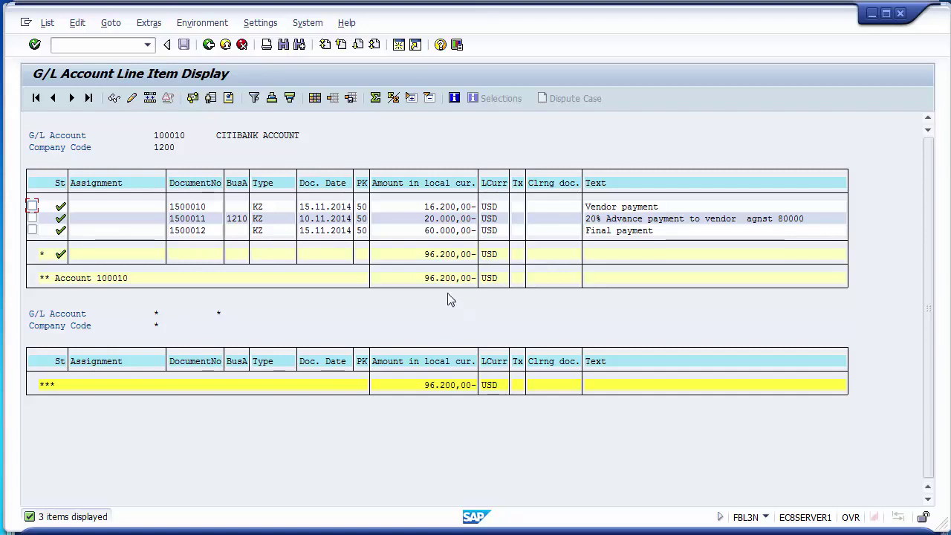
{"action": "left_click", "coordinate": [422, 208]}
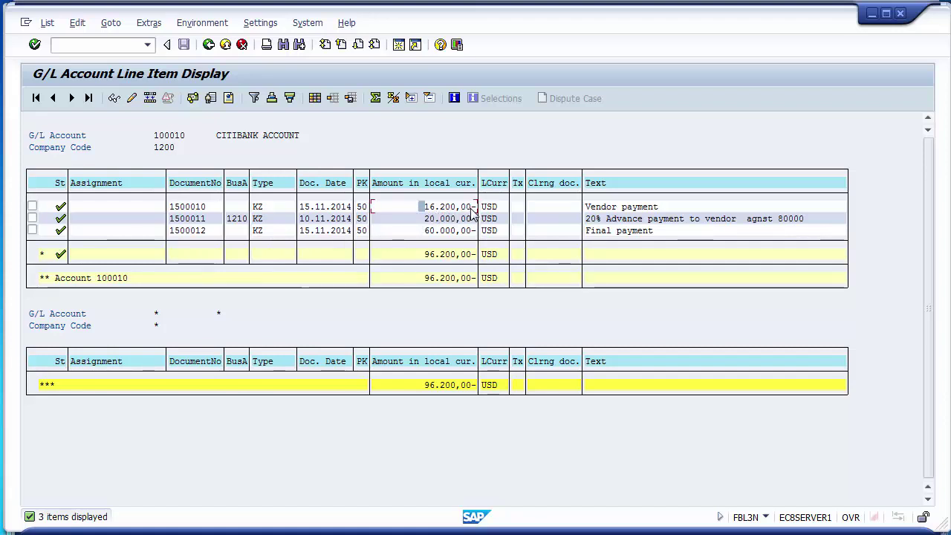
{"action": "left_click", "coordinate": [469, 209]}
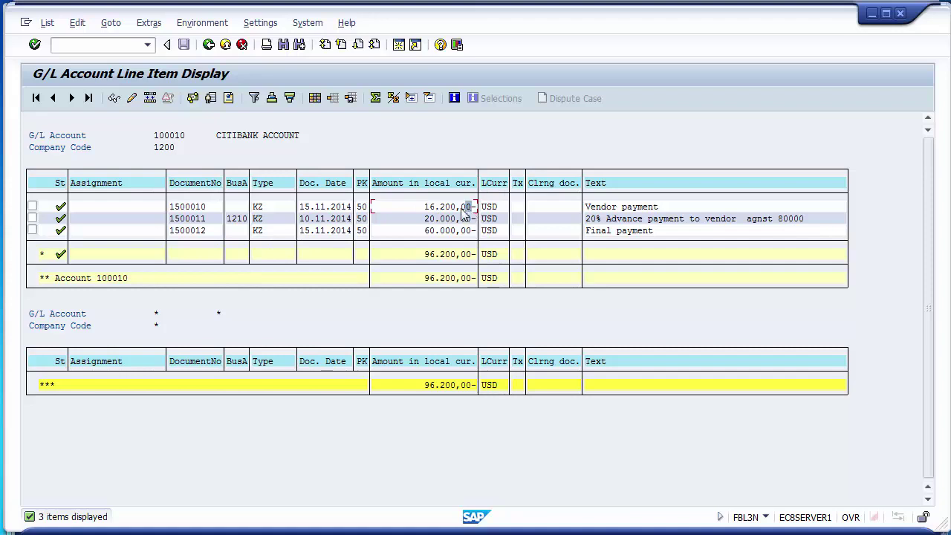
{"action": "left_click", "coordinate": [427, 222]}
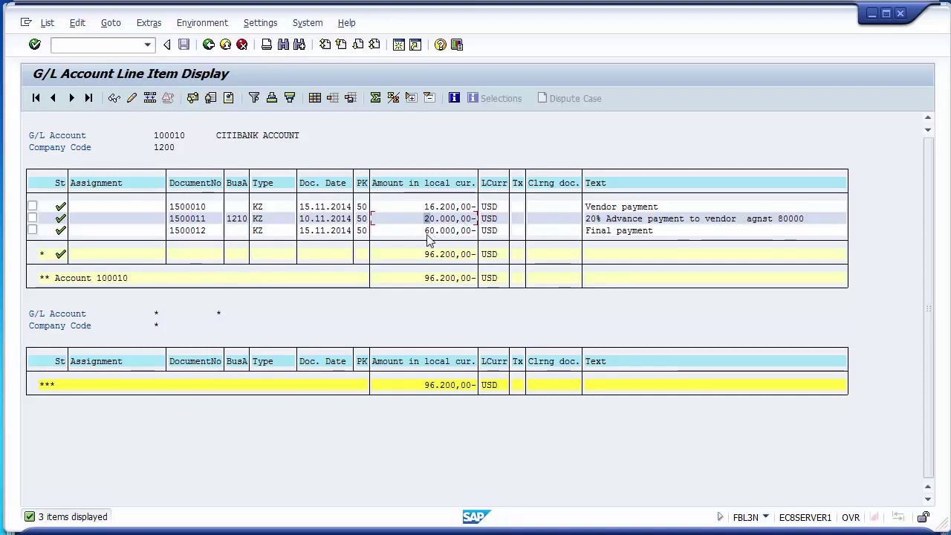
{"action": "left_click", "coordinate": [427, 231]}
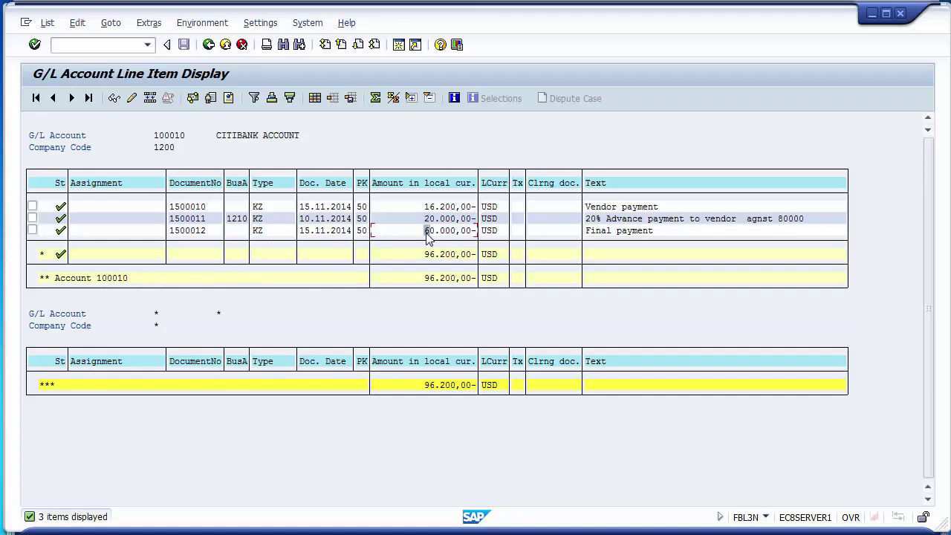
{"action": "left_click", "coordinate": [424, 207]}
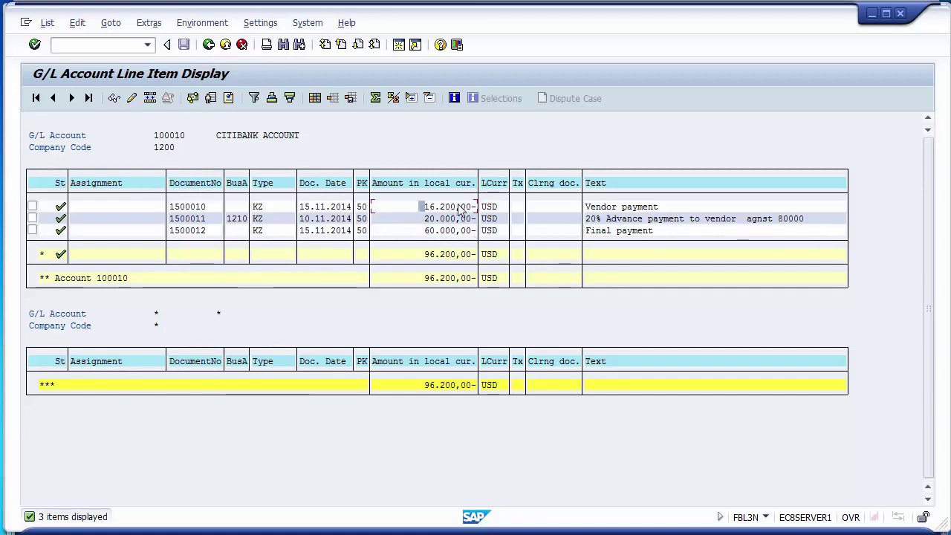
{"action": "left_click", "coordinate": [217, 137]}
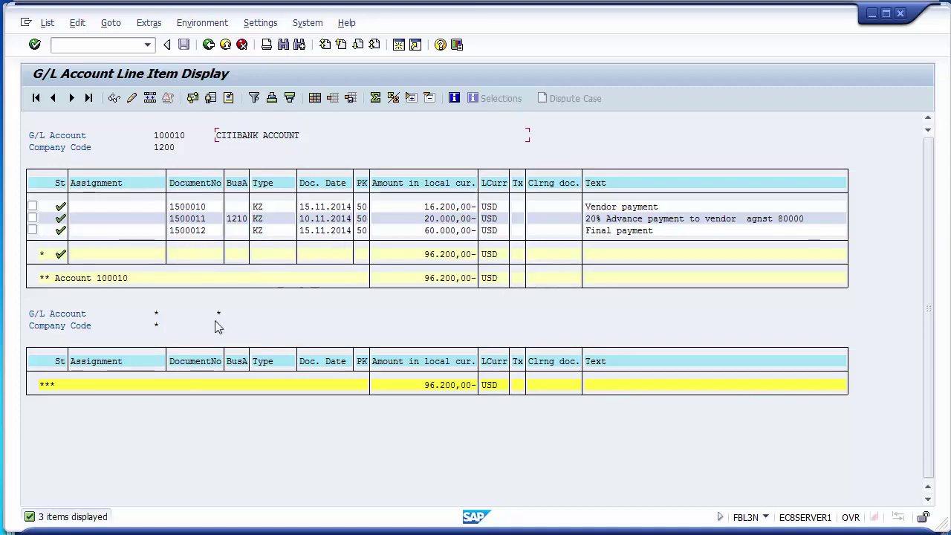
Check the PowerPoint testing slide, then run SAP transaction FS10N for the CITIBANK G/L account, company code 1200, fiscal year 2014
{"action": "key", "text": "alt+Tab"}
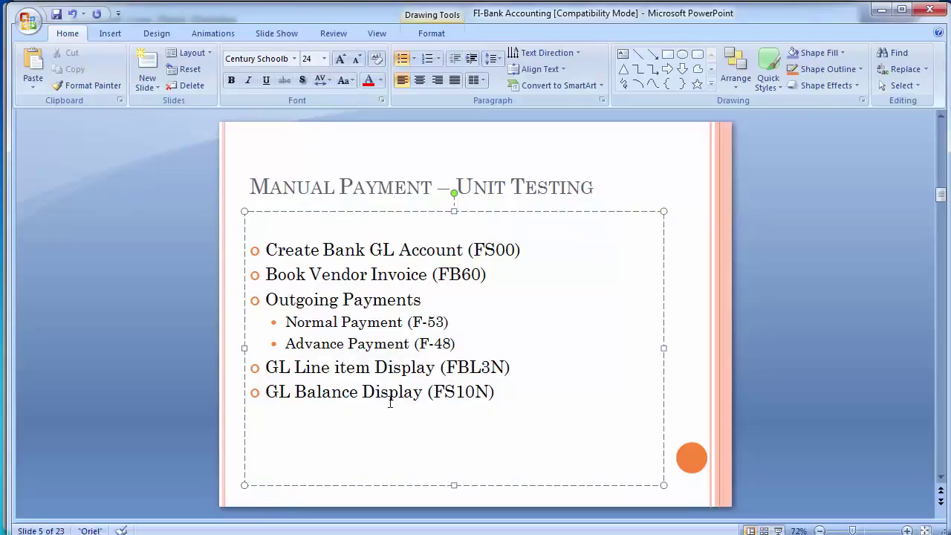
{"action": "left_click", "coordinate": [170, 351]}
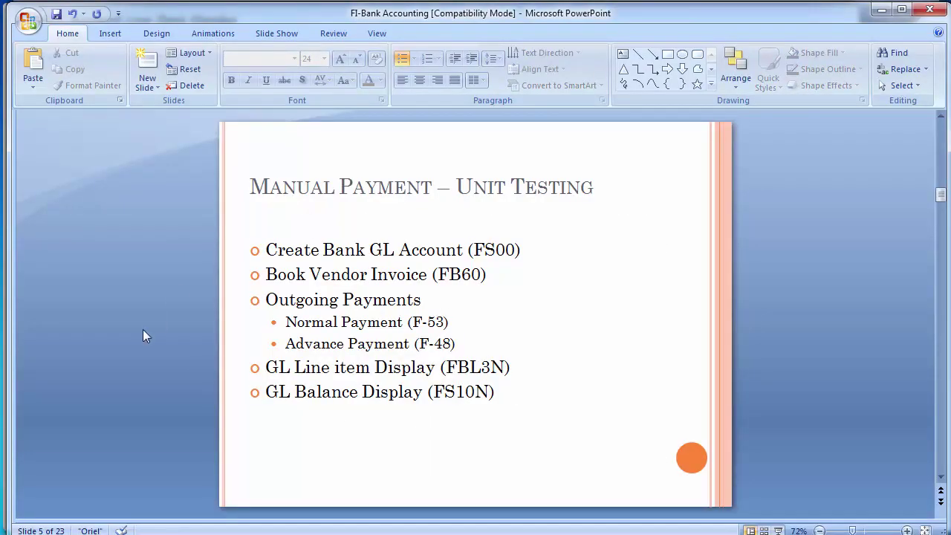
{"action": "key", "text": "alt+Tab"}
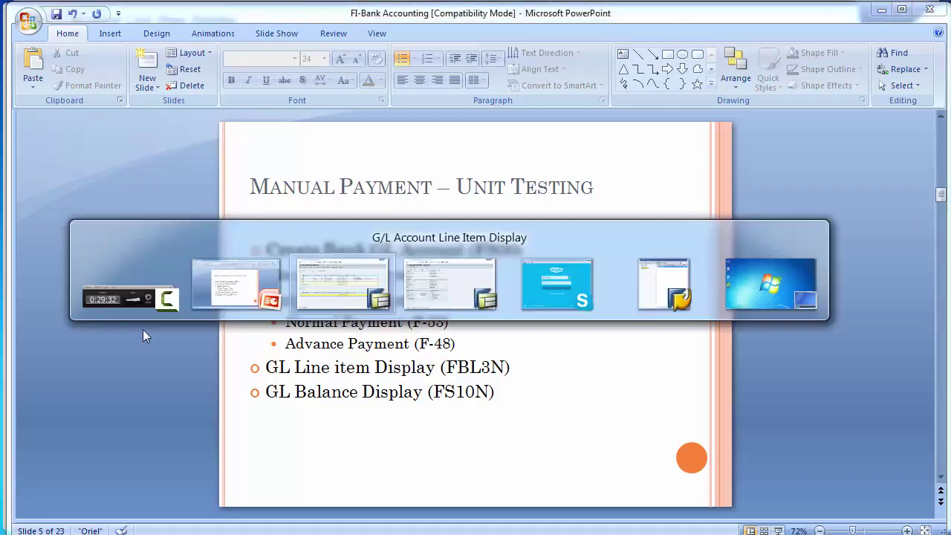
{"action": "left_click", "coordinate": [83, 45]}
{"action": "type", "text": "/N"}
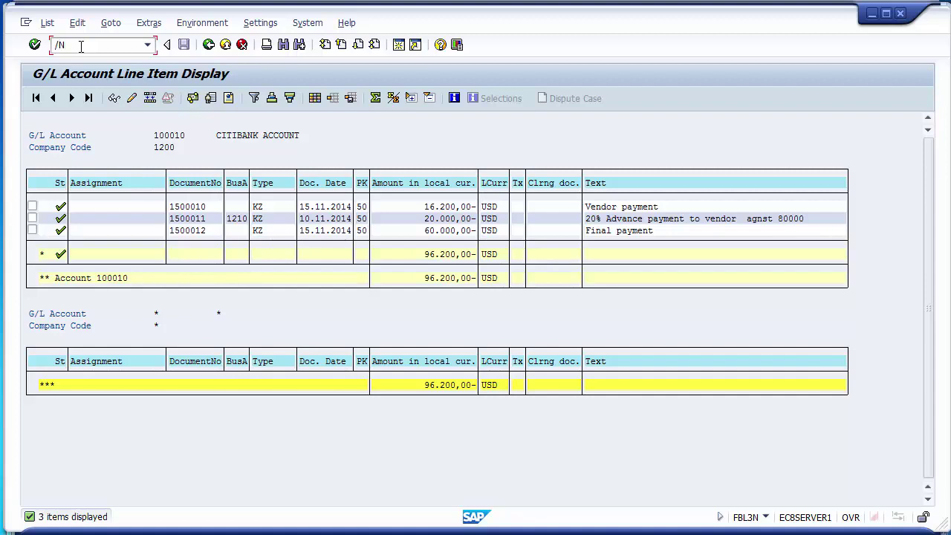
{"action": "type", "text": "FS10N"}
{"action": "key", "text": "Return"}
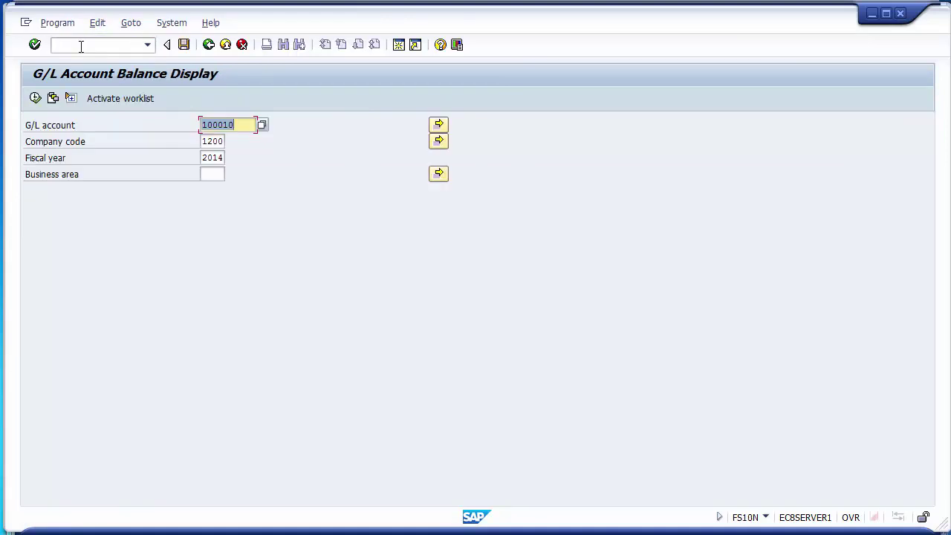
{"action": "left_click", "coordinate": [35, 99]}
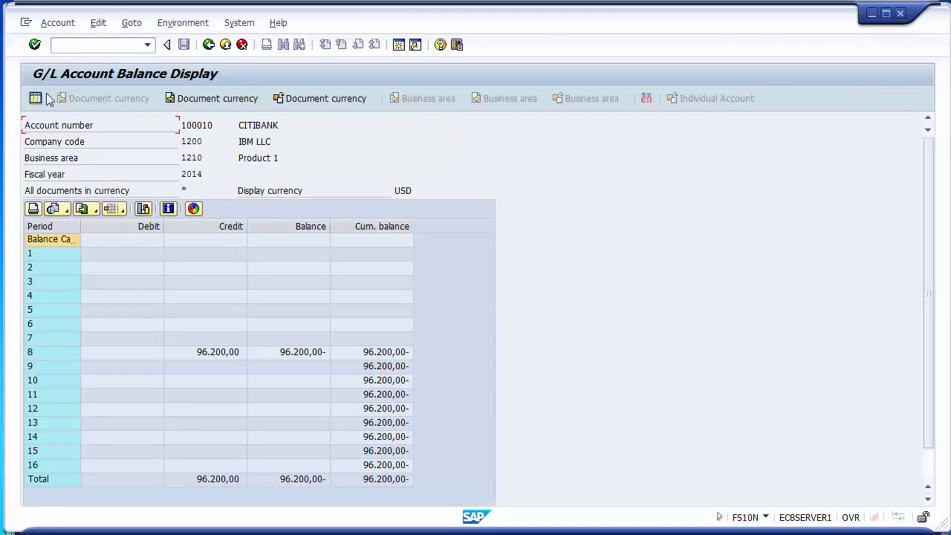
Examine the CITIBANK debit, credit and balance amounts by period, especially period 8, and return to the G/L balance selection screen
{"action": "left_click", "coordinate": [42, 354]}
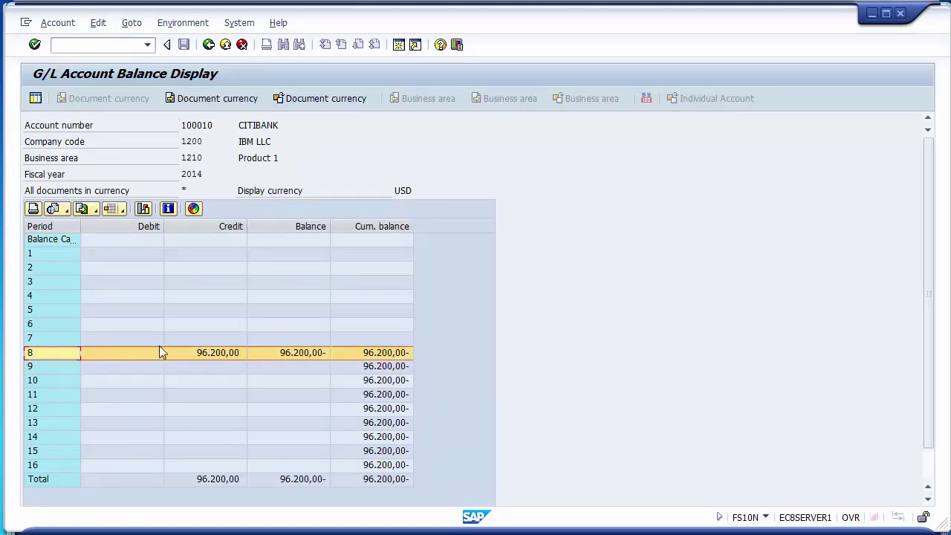
{"action": "left_click", "coordinate": [223, 355]}
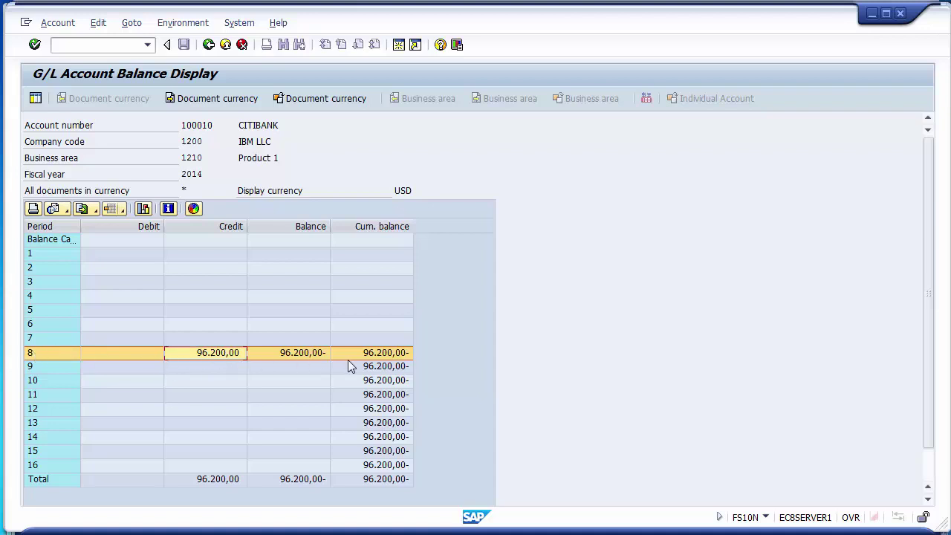
{"action": "left_click", "coordinate": [134, 355]}
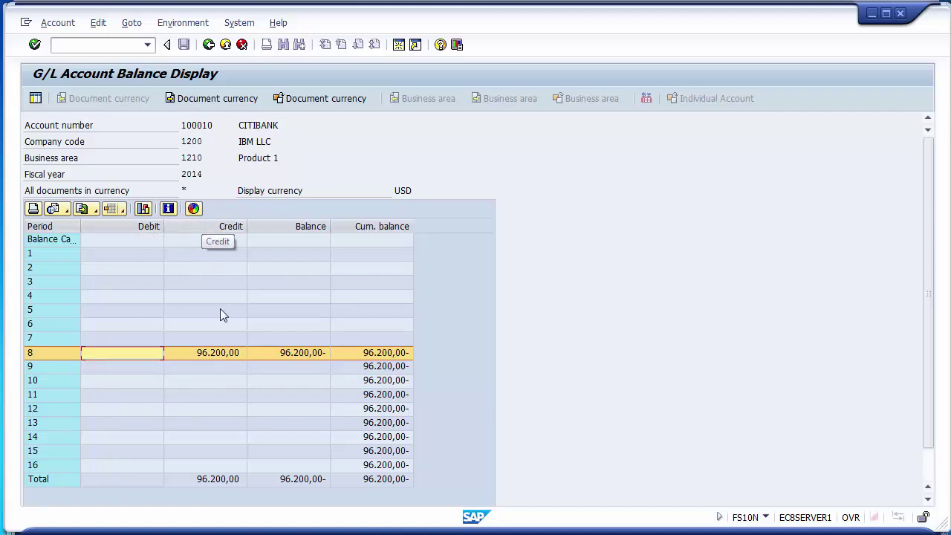
{"action": "left_click", "coordinate": [204, 356]}
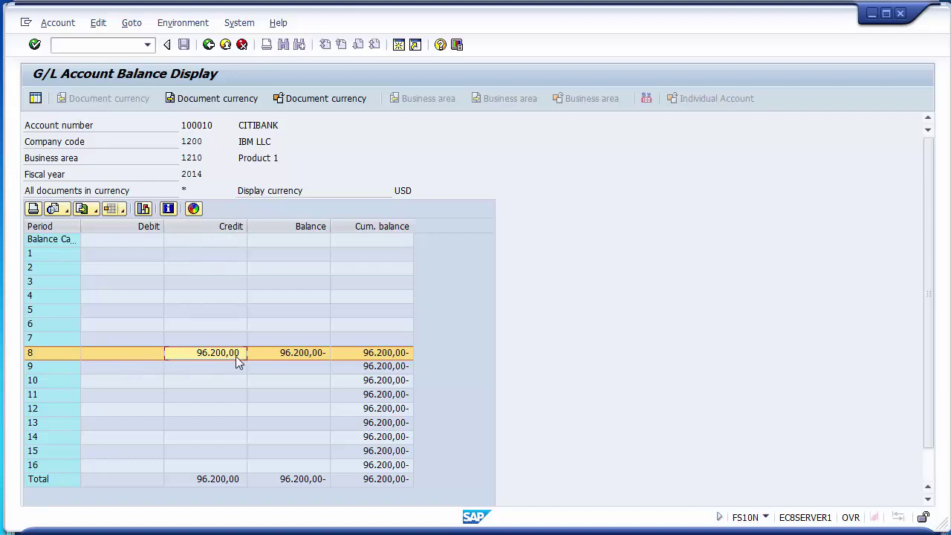
{"action": "left_click", "coordinate": [292, 354]}
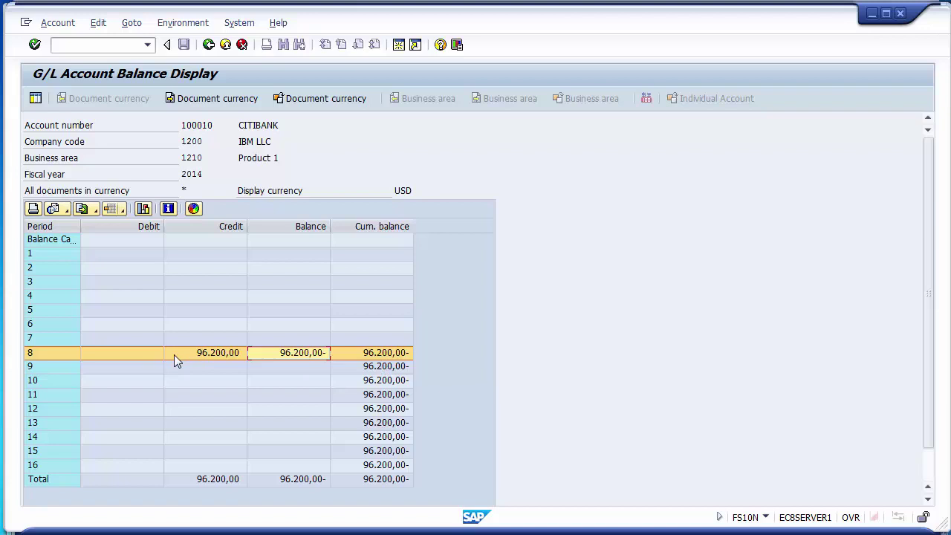
{"action": "left_click", "coordinate": [87, 254]}
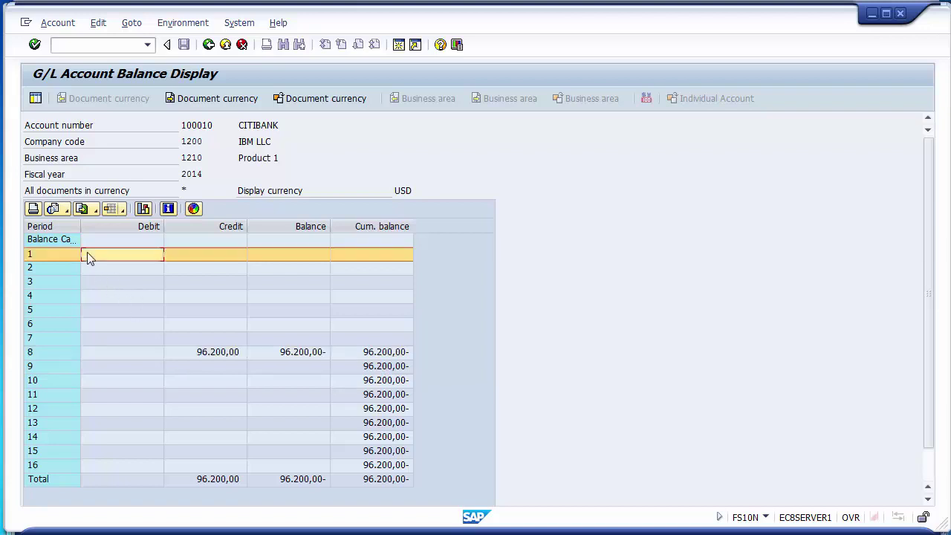
{"action": "left_click", "coordinate": [92, 344]}
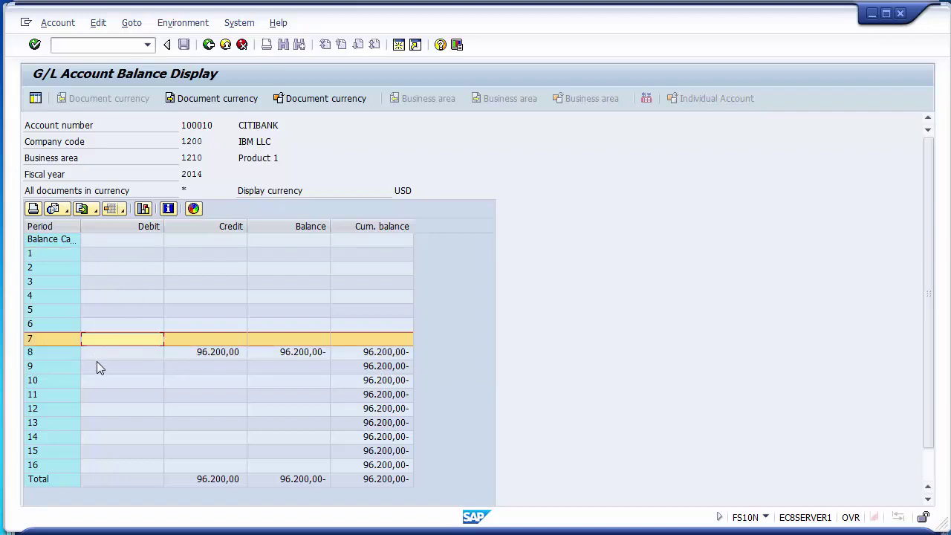
{"action": "left_click", "coordinate": [99, 367]}
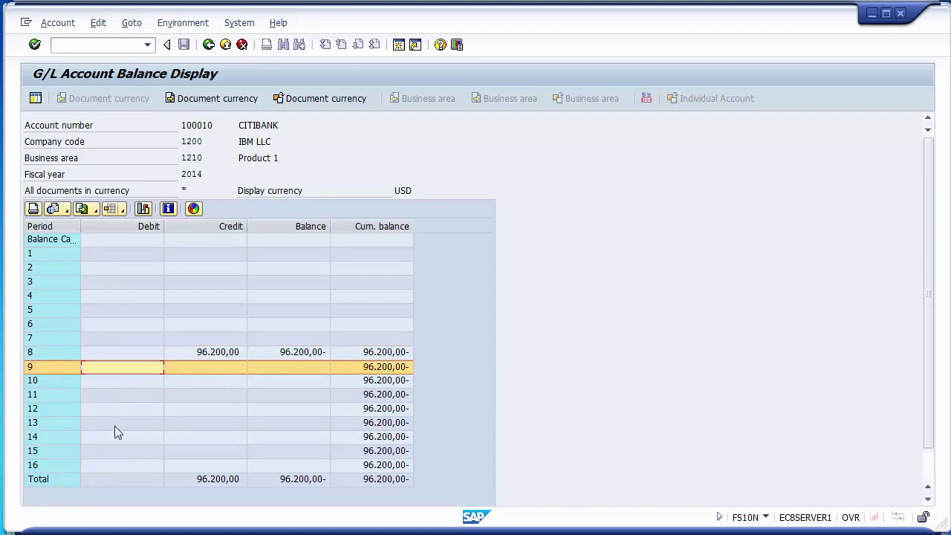
{"action": "left_click", "coordinate": [225, 45]}
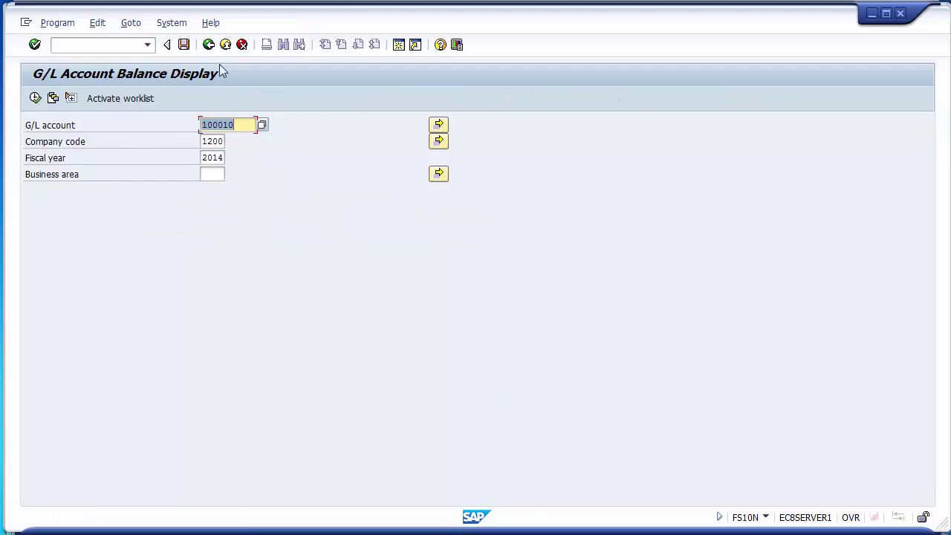